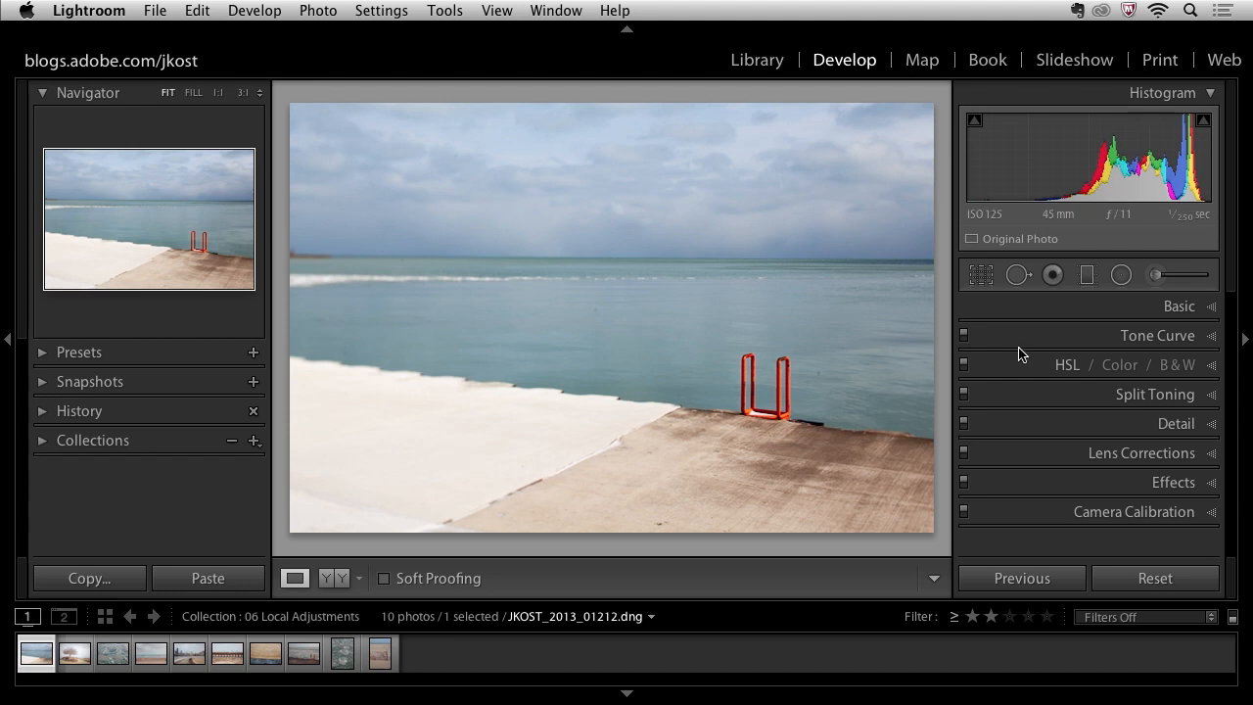
Step: Start a new graduated filter with Clarity and all other effects reset to zero and Exposure at −1.02
click(1087, 281)
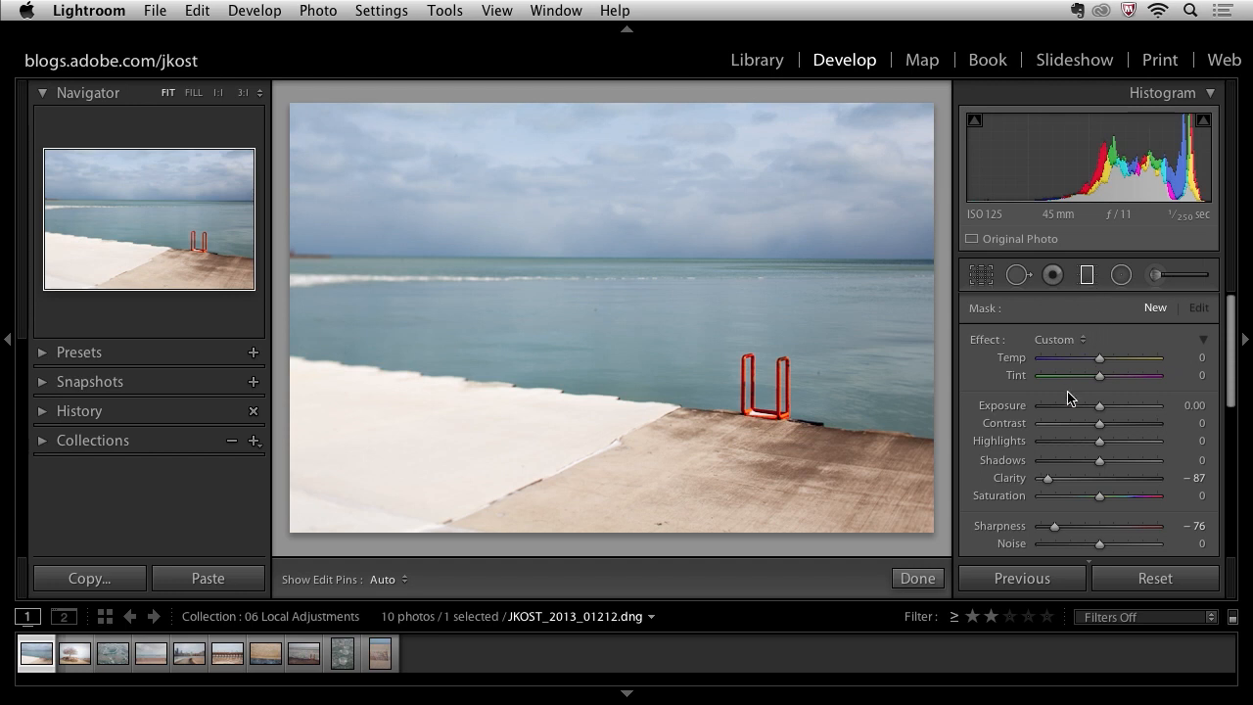
click(1210, 94)
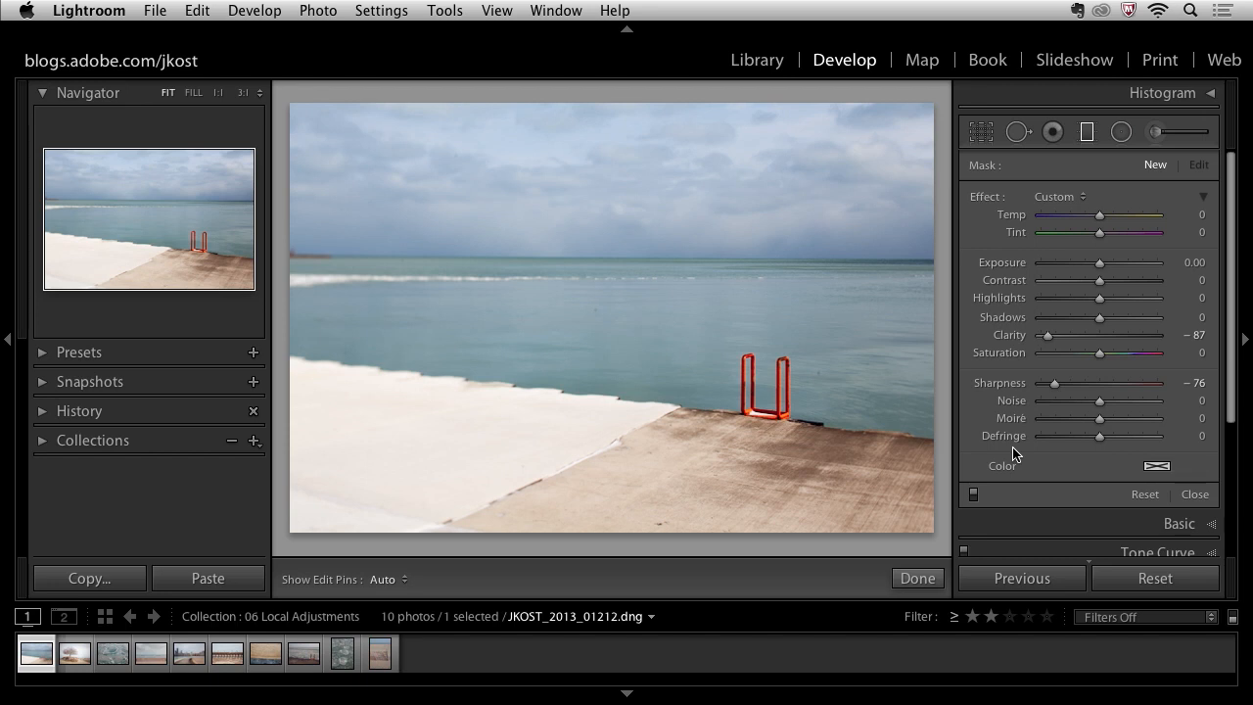
double_click(1007, 339)
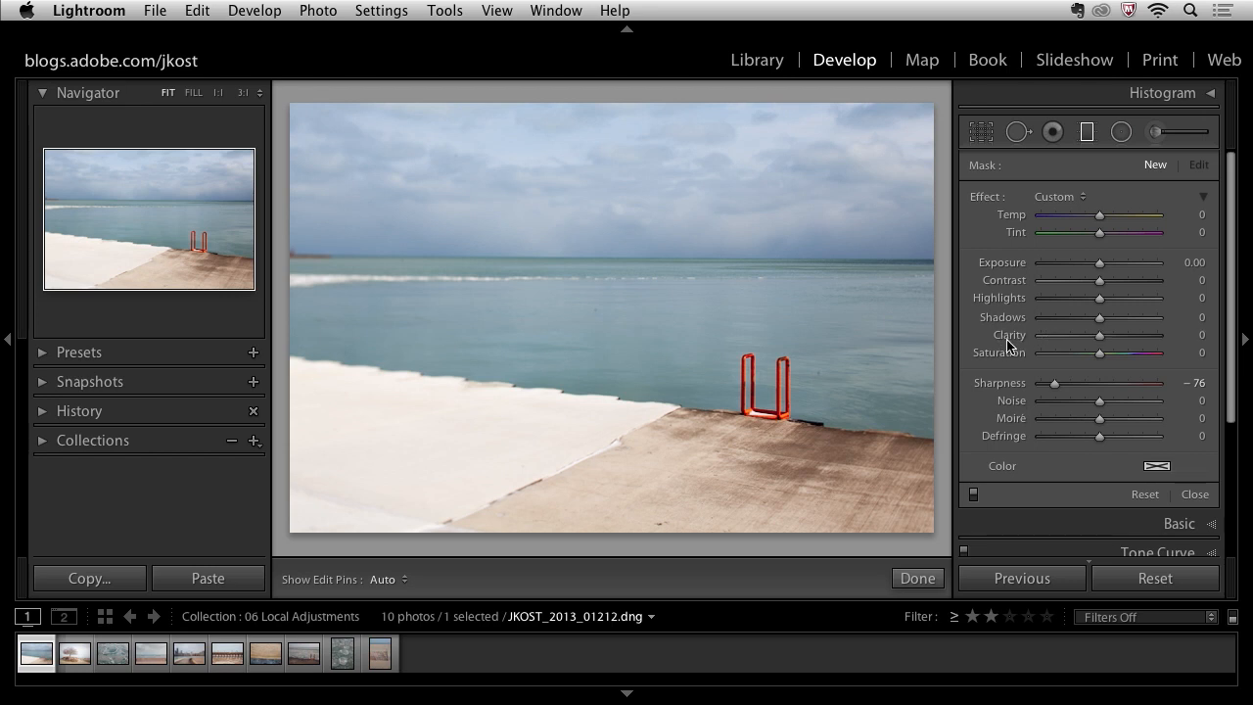
double_click(986, 201)
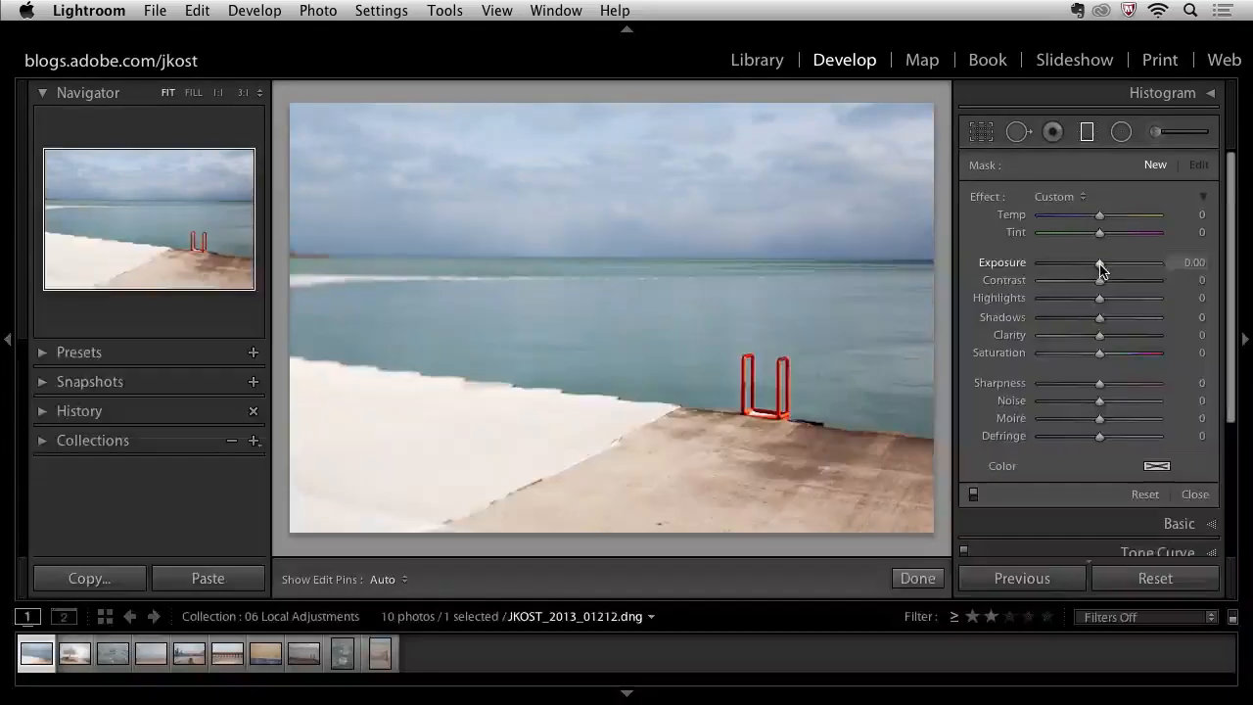
drag(1101, 270, 1084, 270)
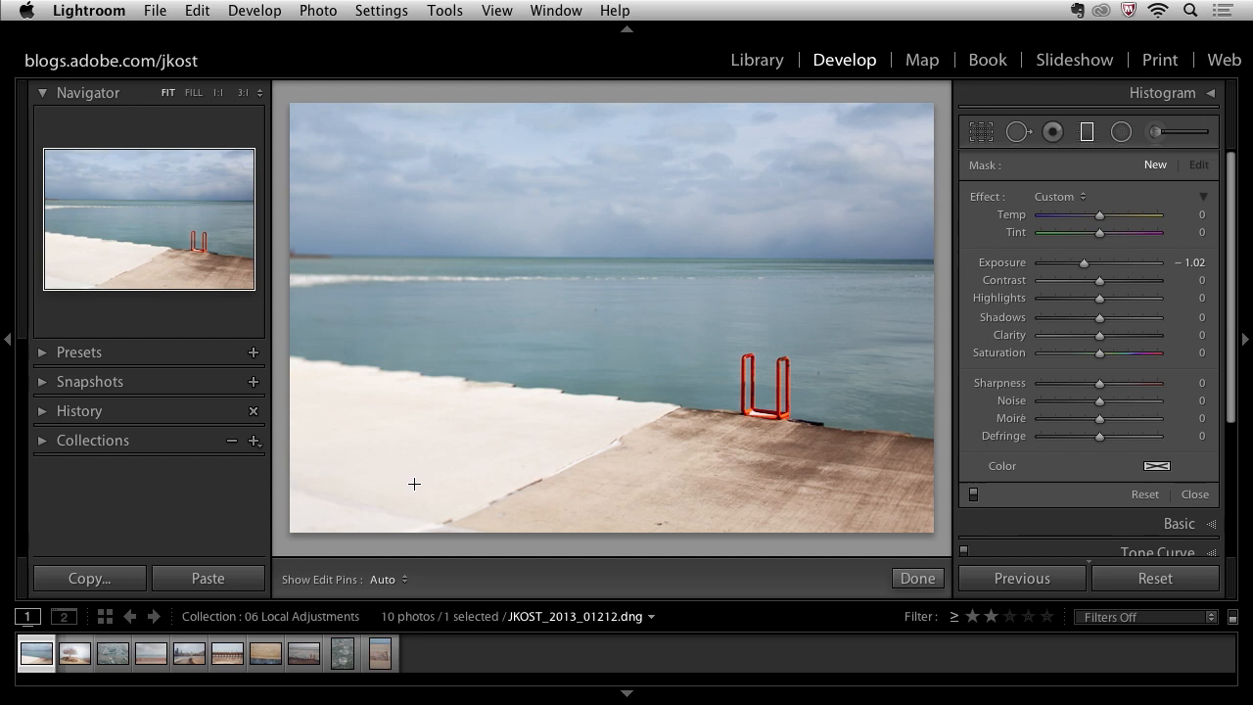
Step: Draw a slanted graduated filter from the lower-left pier up past the horizon, shift its centre, and narrow its upper transition
drag(399, 503, 470, 232)
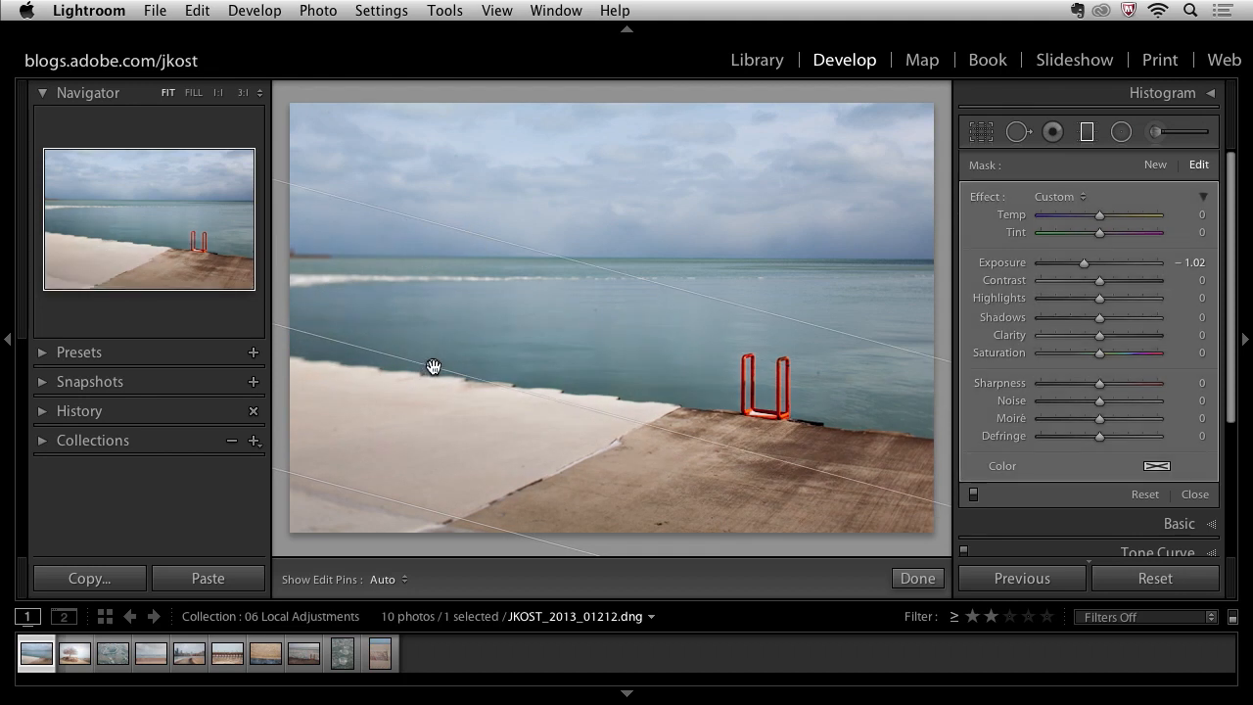
drag(433, 366, 473, 373)
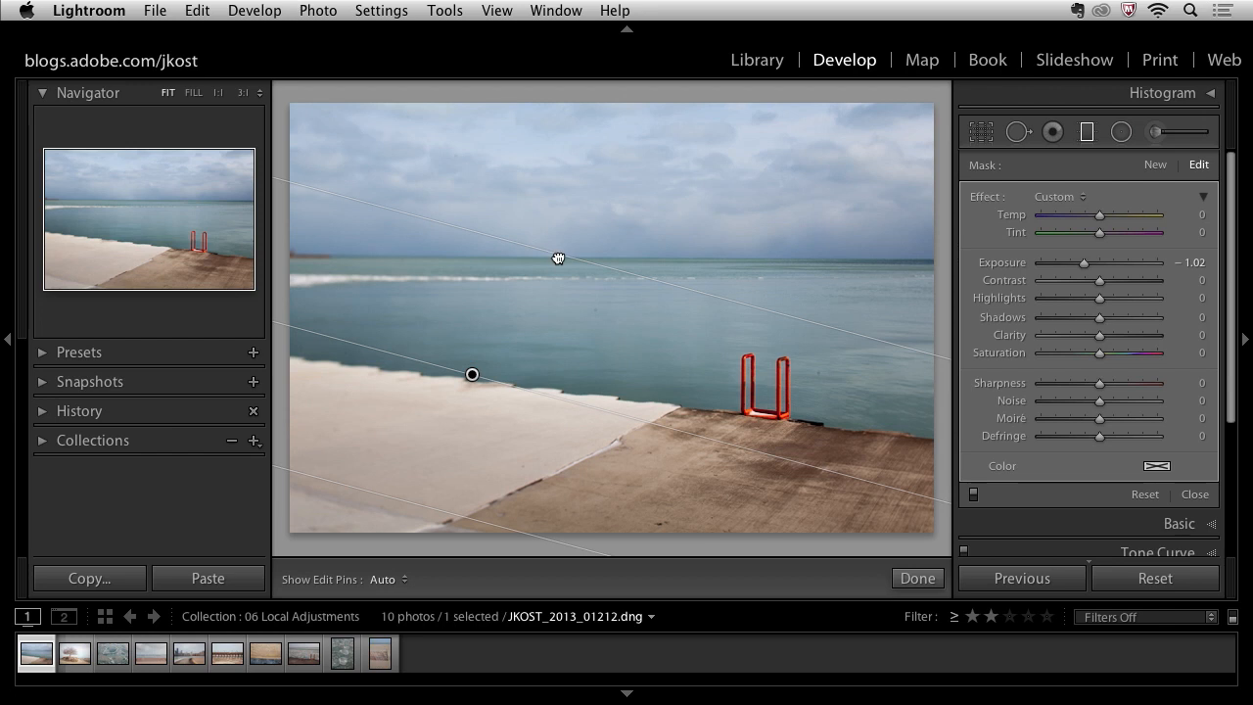
drag(557, 256, 500, 285)
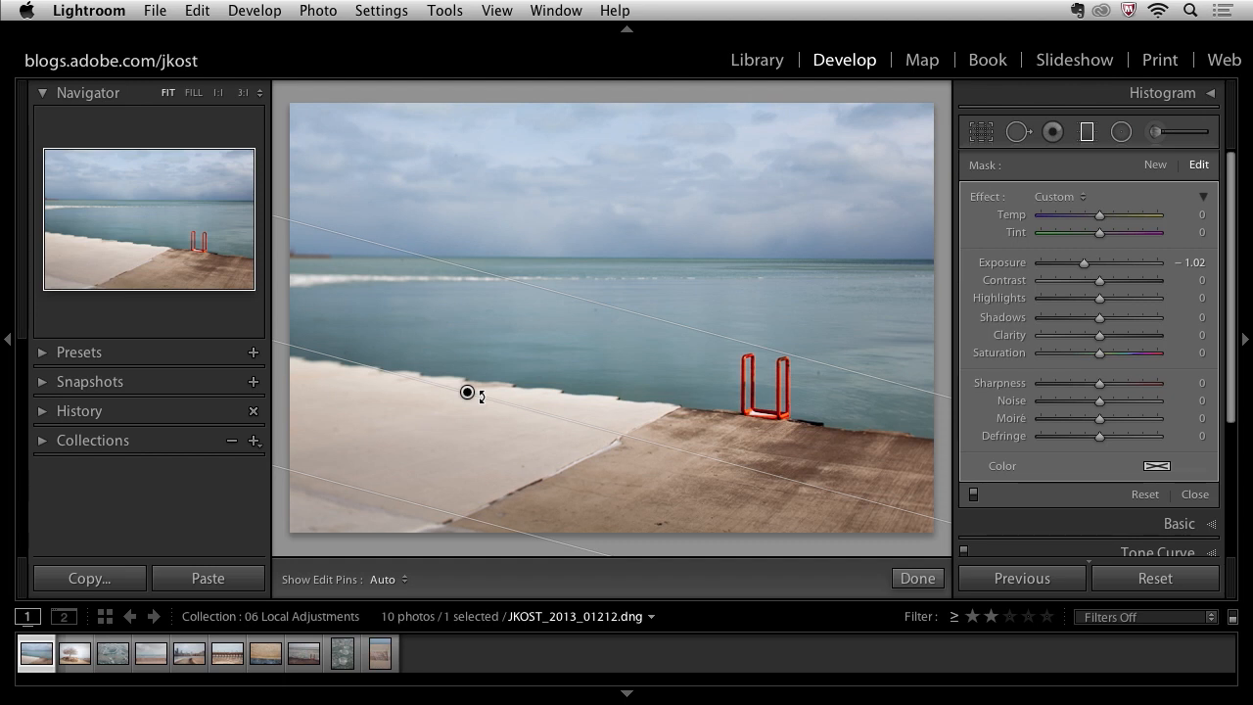
Step: Rotate the pier gradient to roughly follow the pier's edge and lower it onto the white concrete with a tighter transition
drag(481, 396, 478, 392)
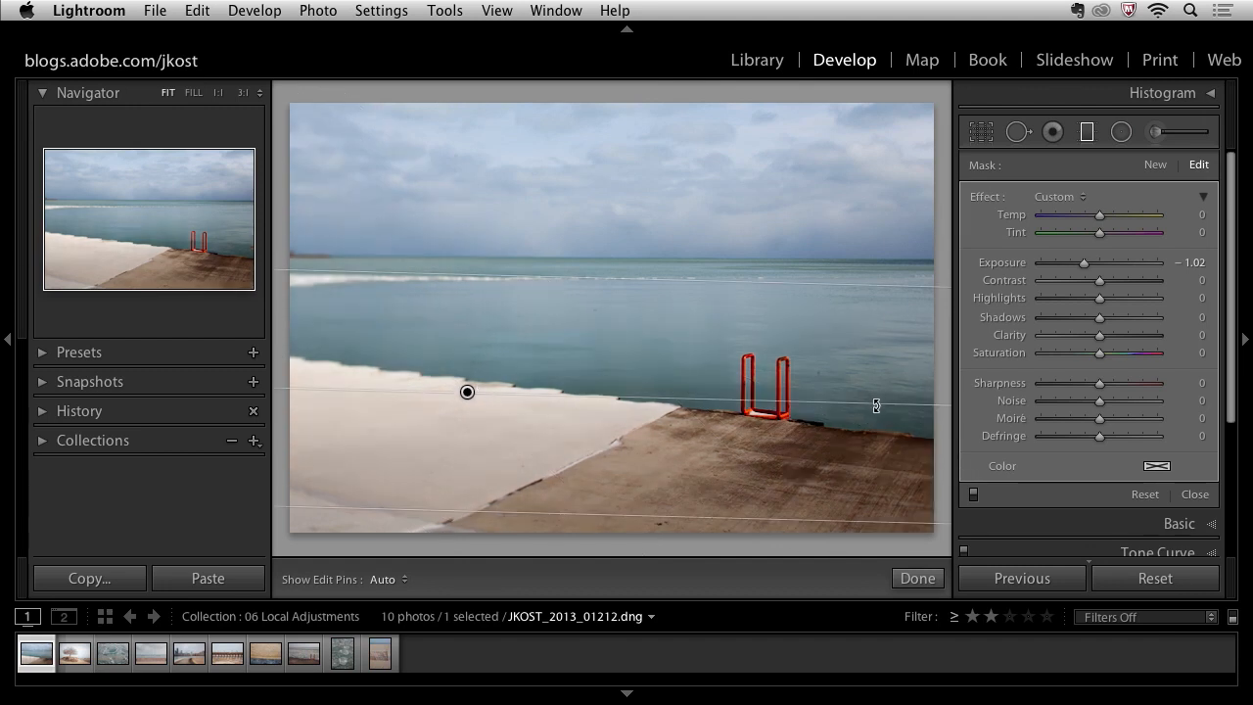
drag(875, 408, 884, 433)
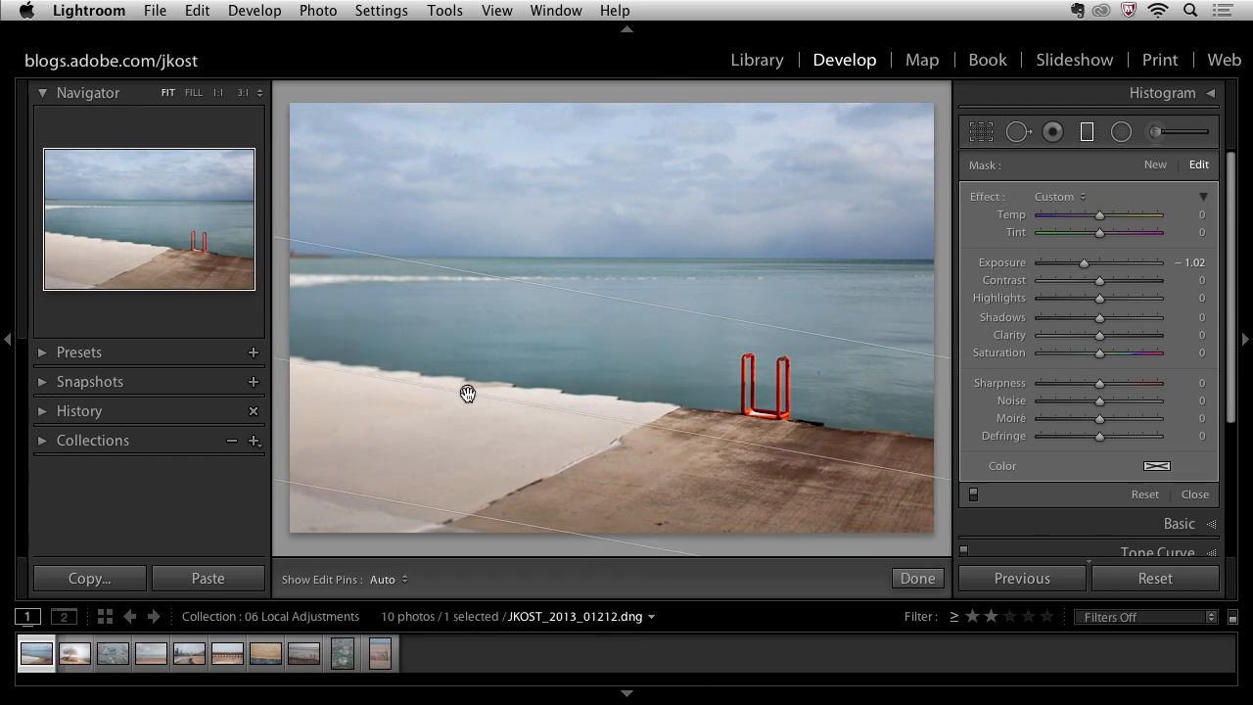
drag(465, 392, 442, 418)
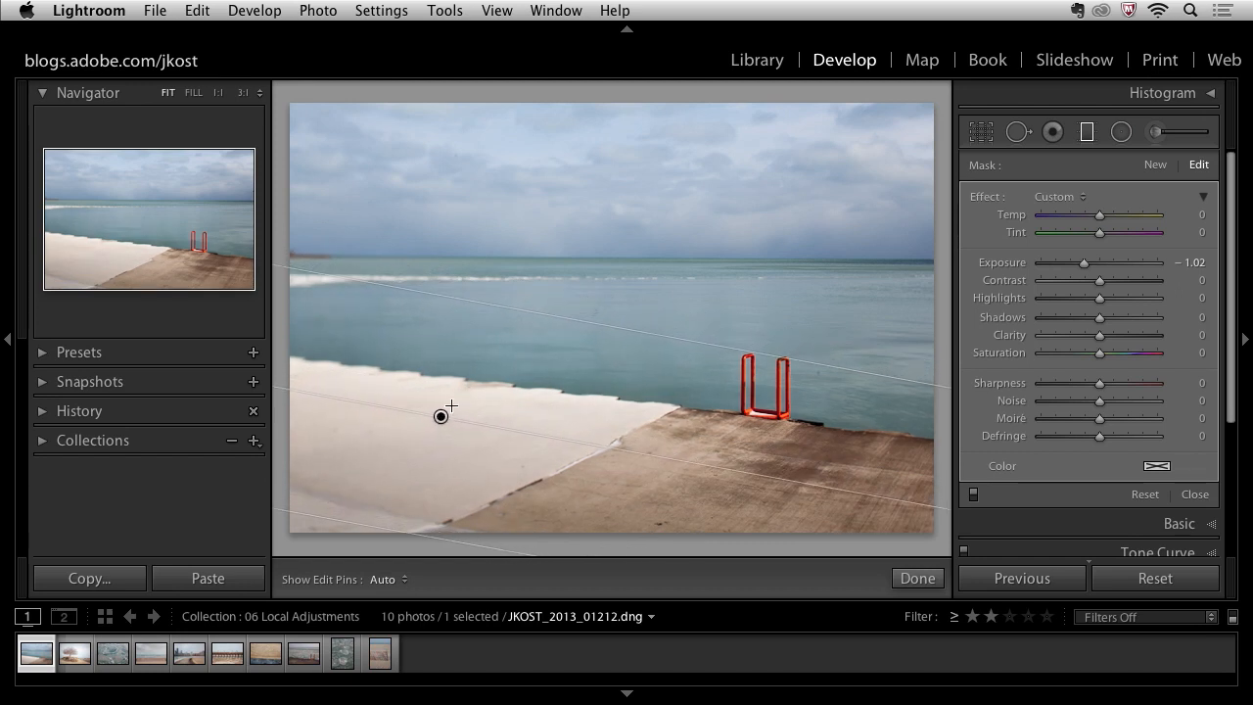
drag(523, 313, 481, 349)
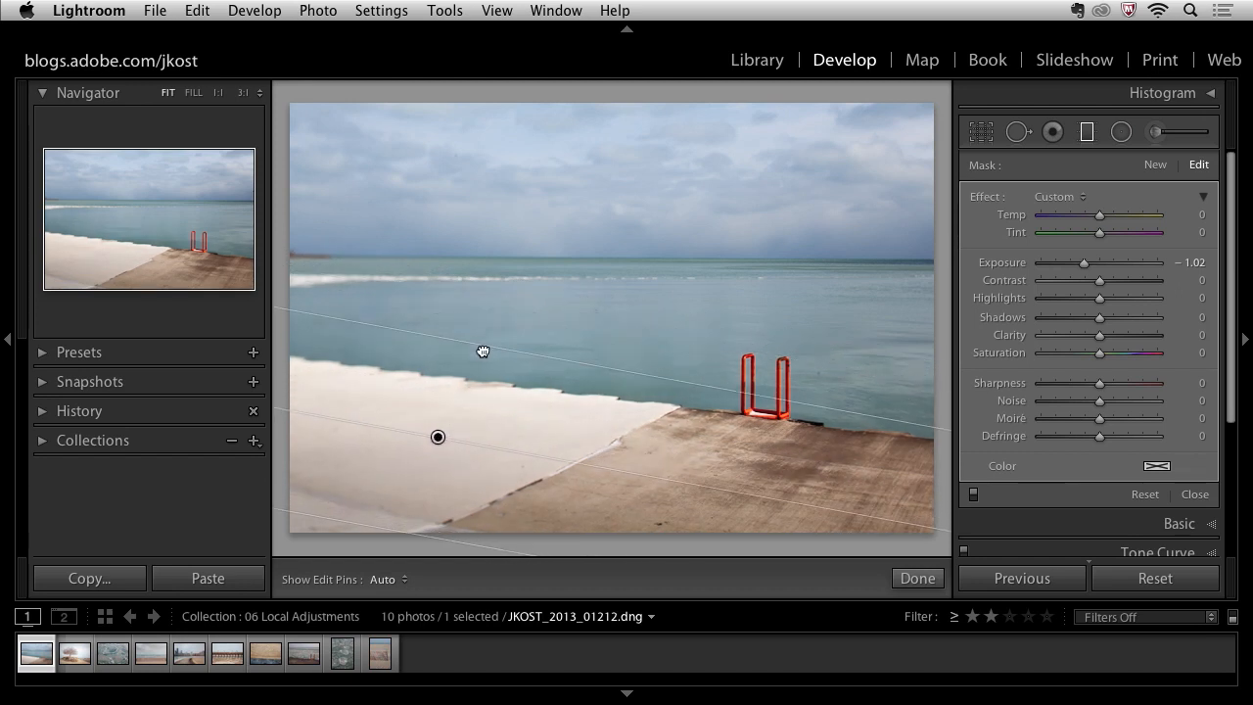
drag(439, 439, 439, 422)
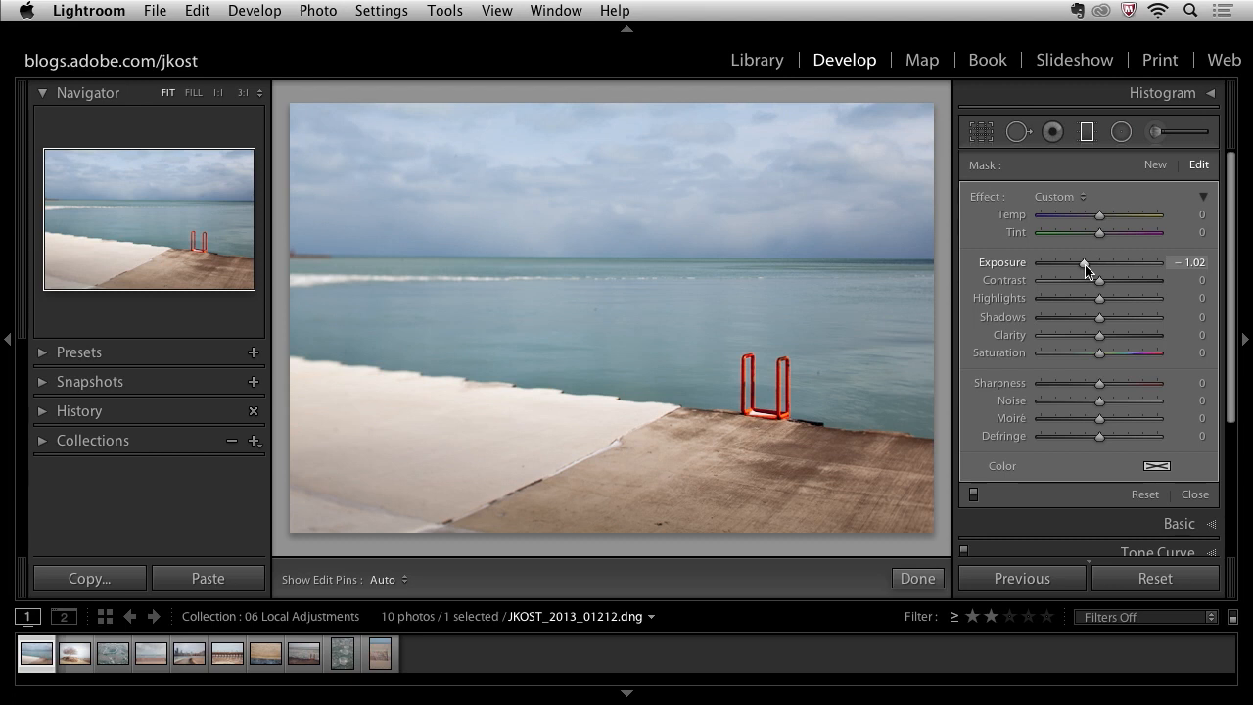
Step: Set the pier filter's Exposure to −0.54 and compare the photo with and without the adjustments
drag(1084, 267, 1090, 271)
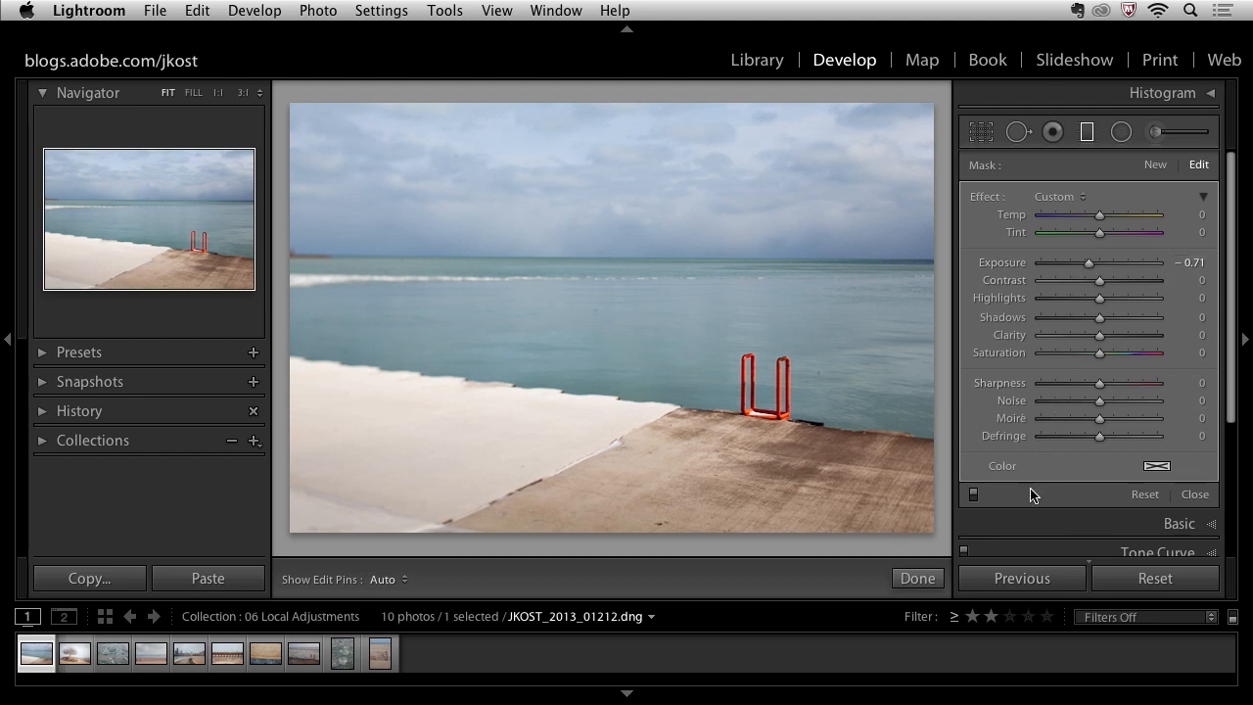
click(973, 495)
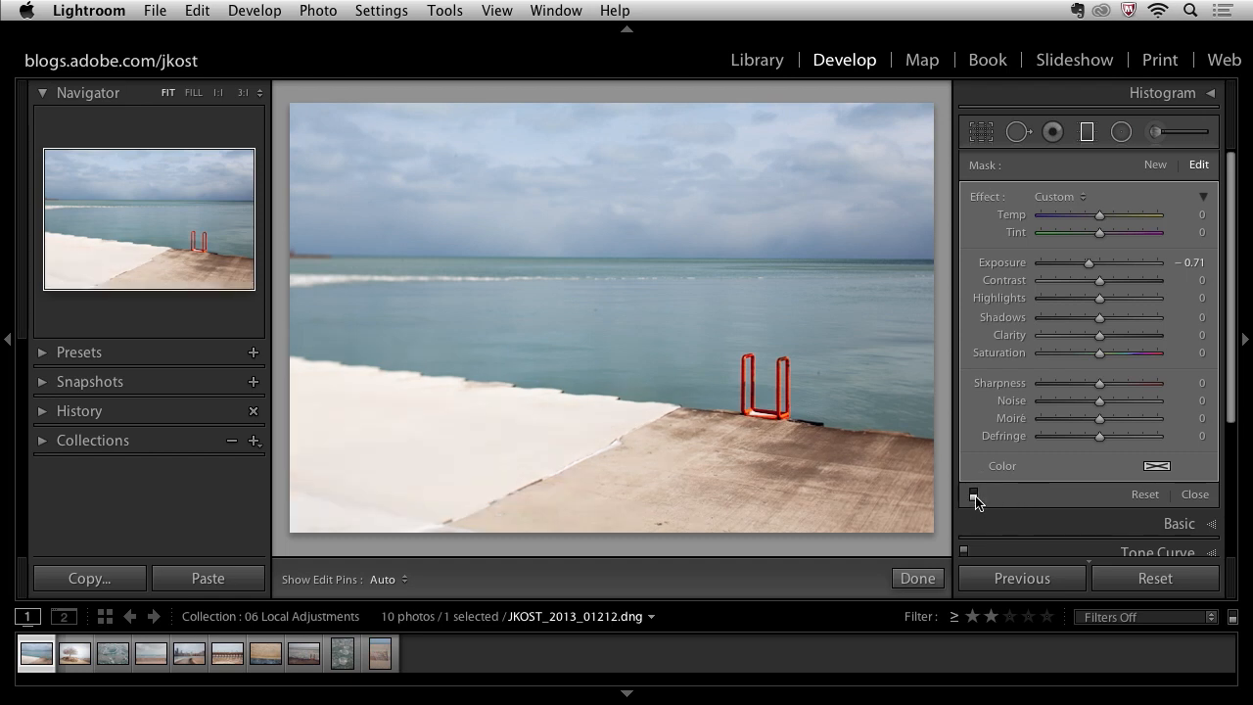
click(973, 495)
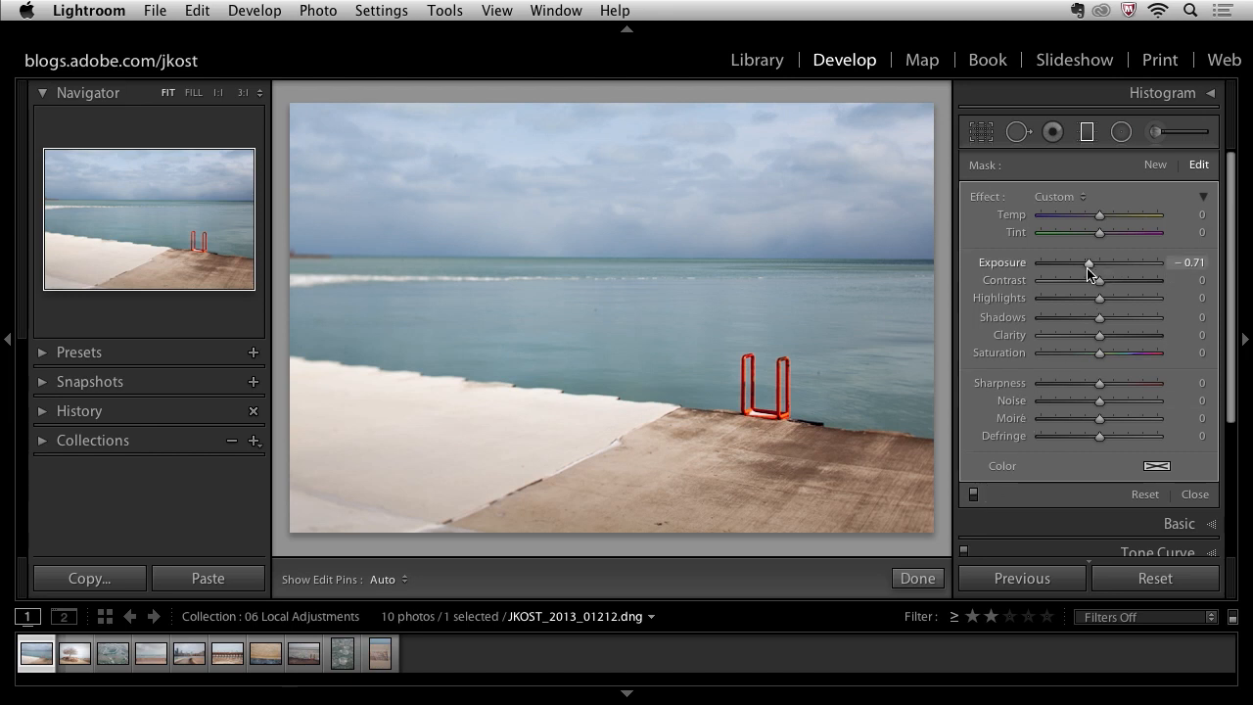
drag(1091, 272, 1094, 272)
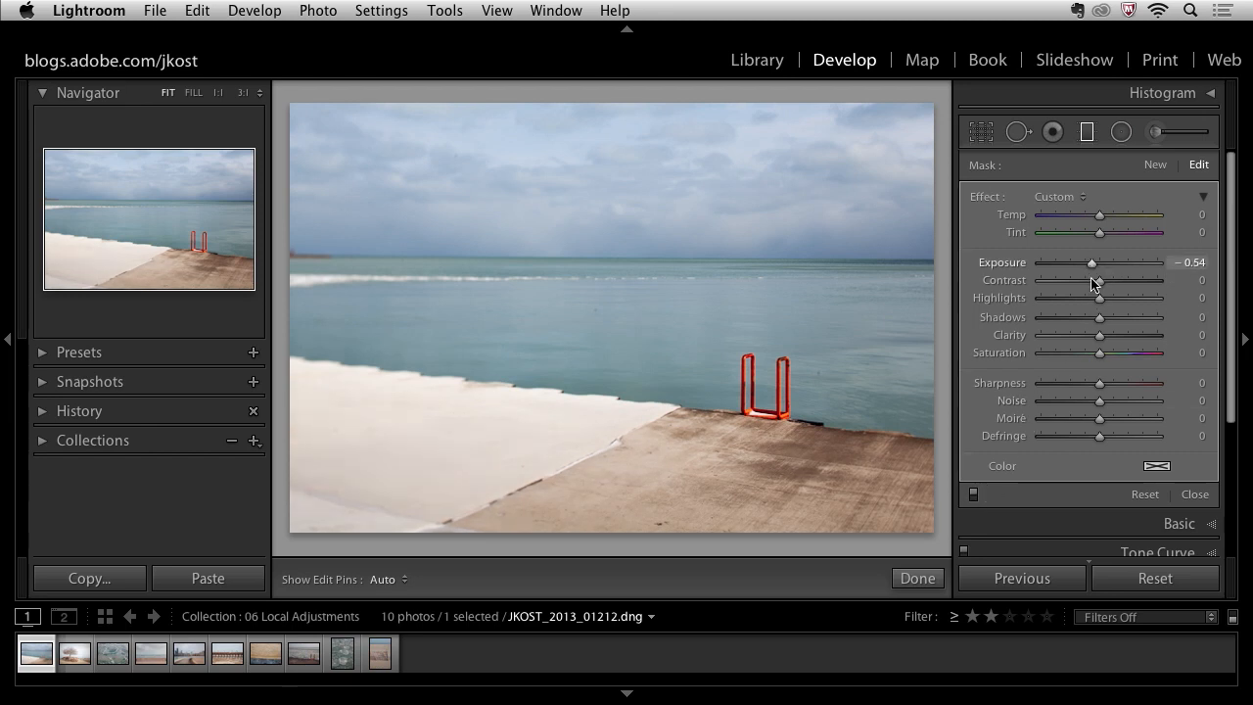
click(972, 495)
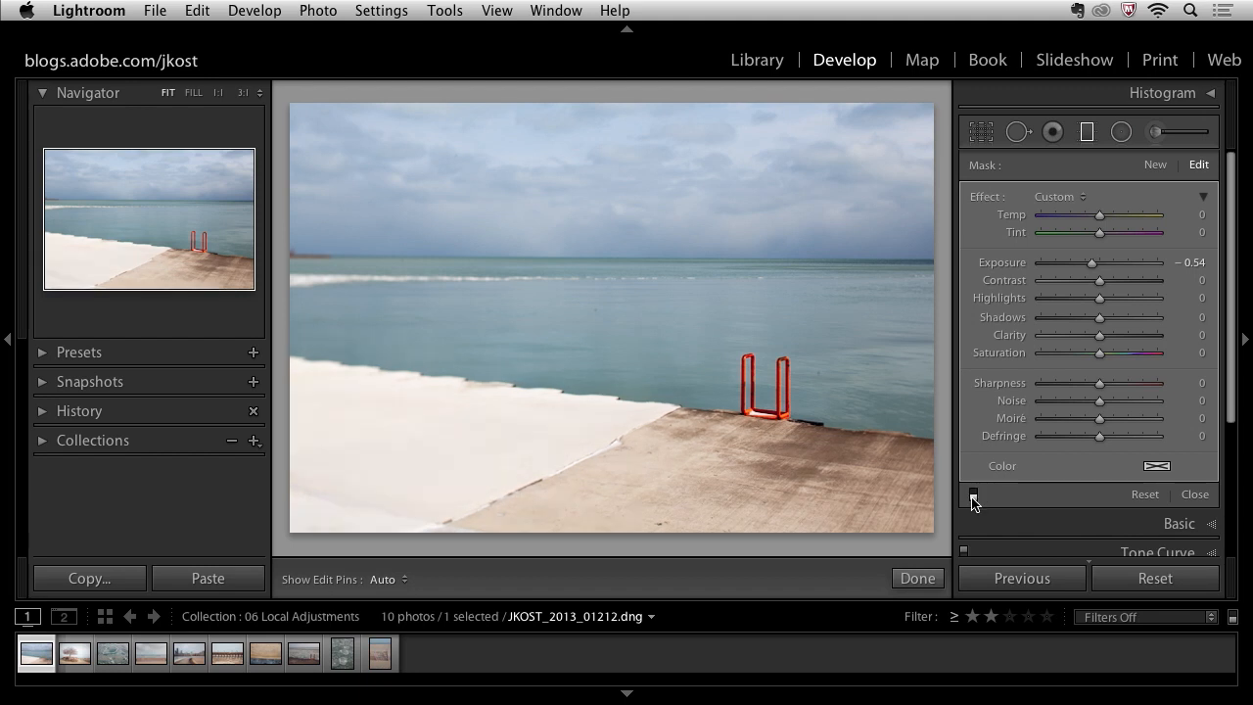
click(972, 496)
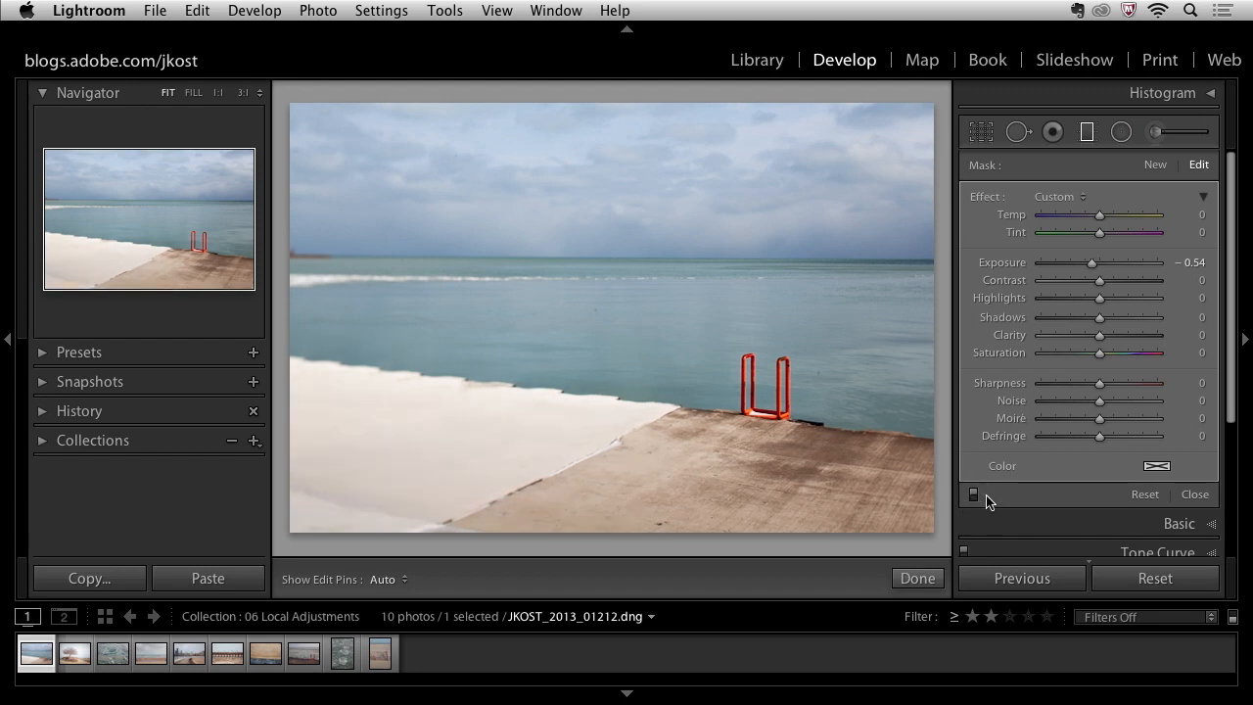
key(y)
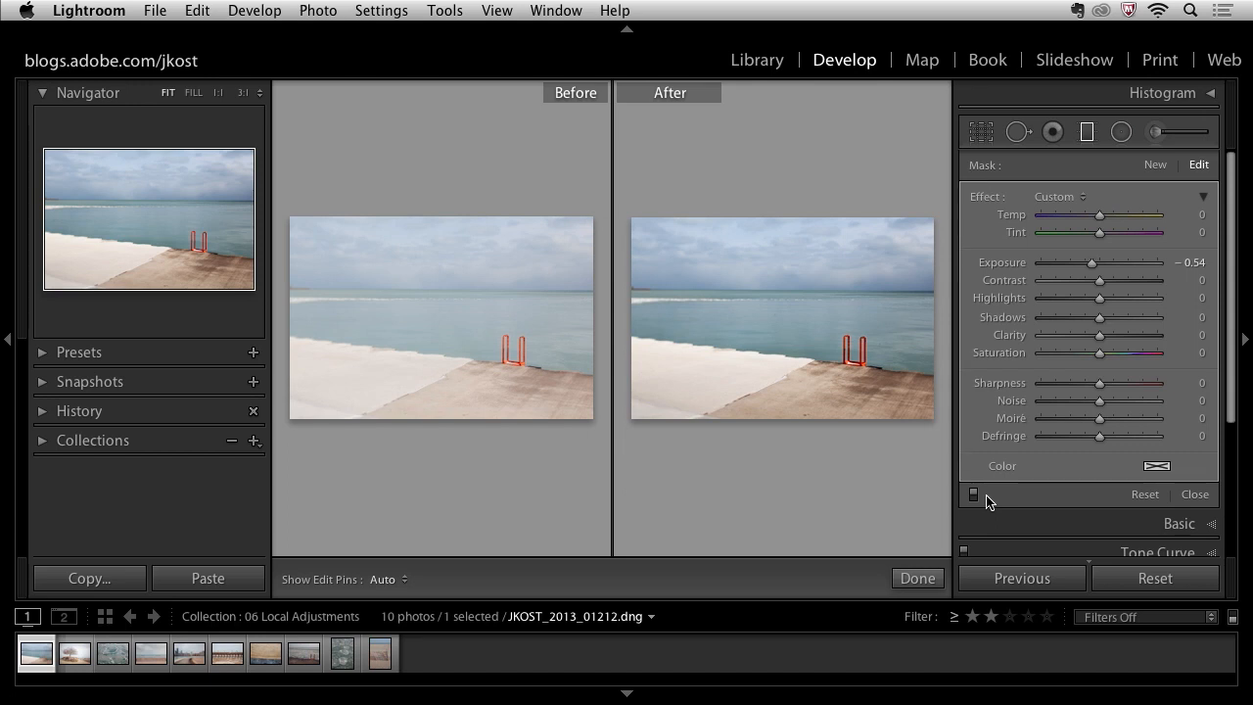
key(y)
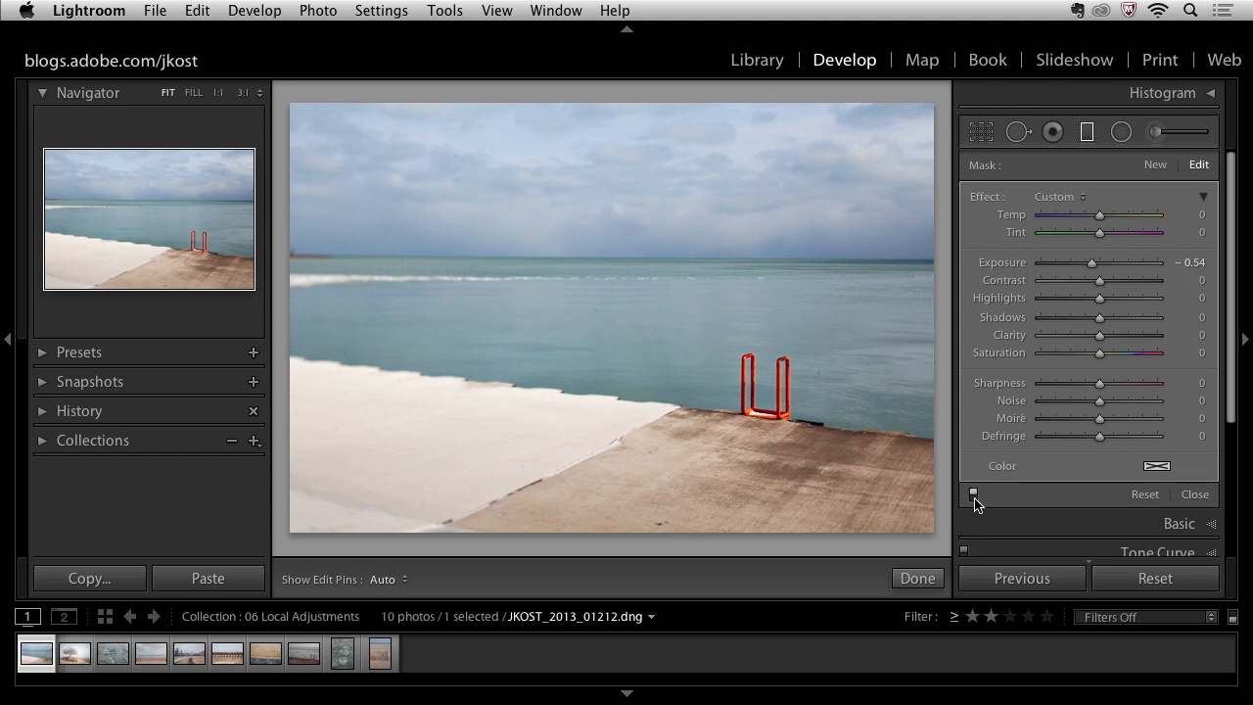
click(973, 494)
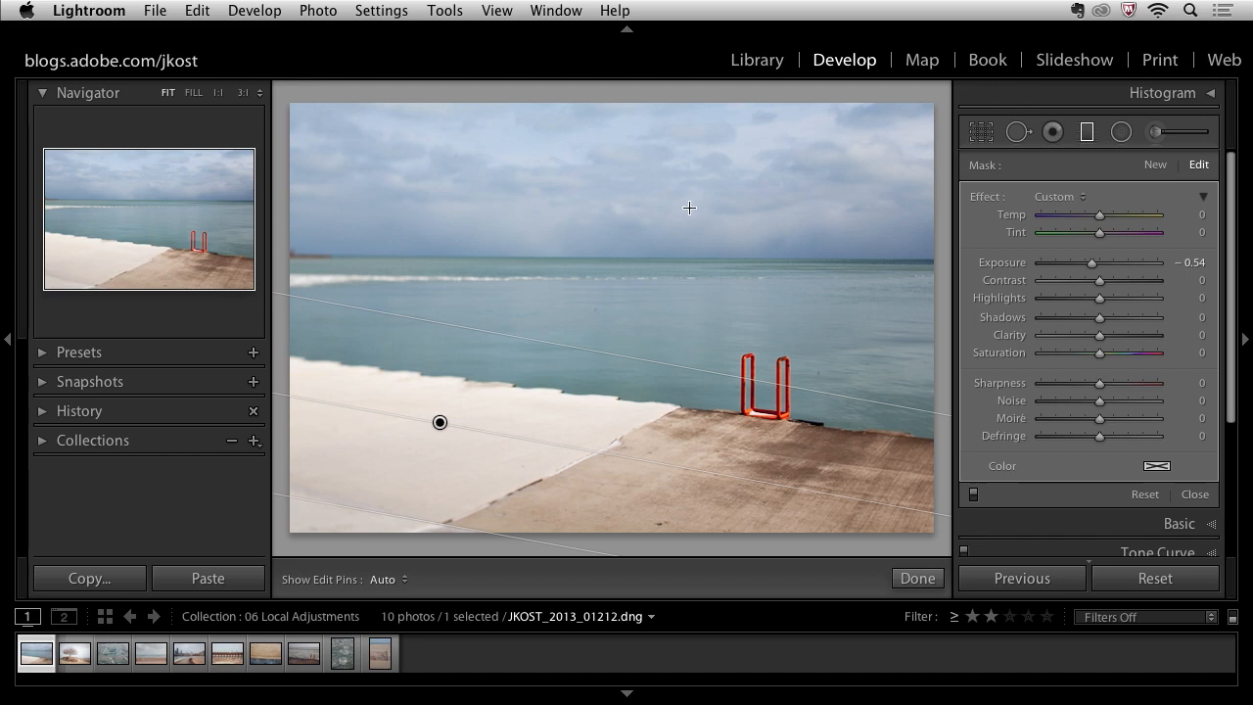
Step: Add a second graduated filter down over the sky at Exposure −0.54 with Contrast 78, Saturation −39 and Clarity 65
drag(695, 202, 695, 297)
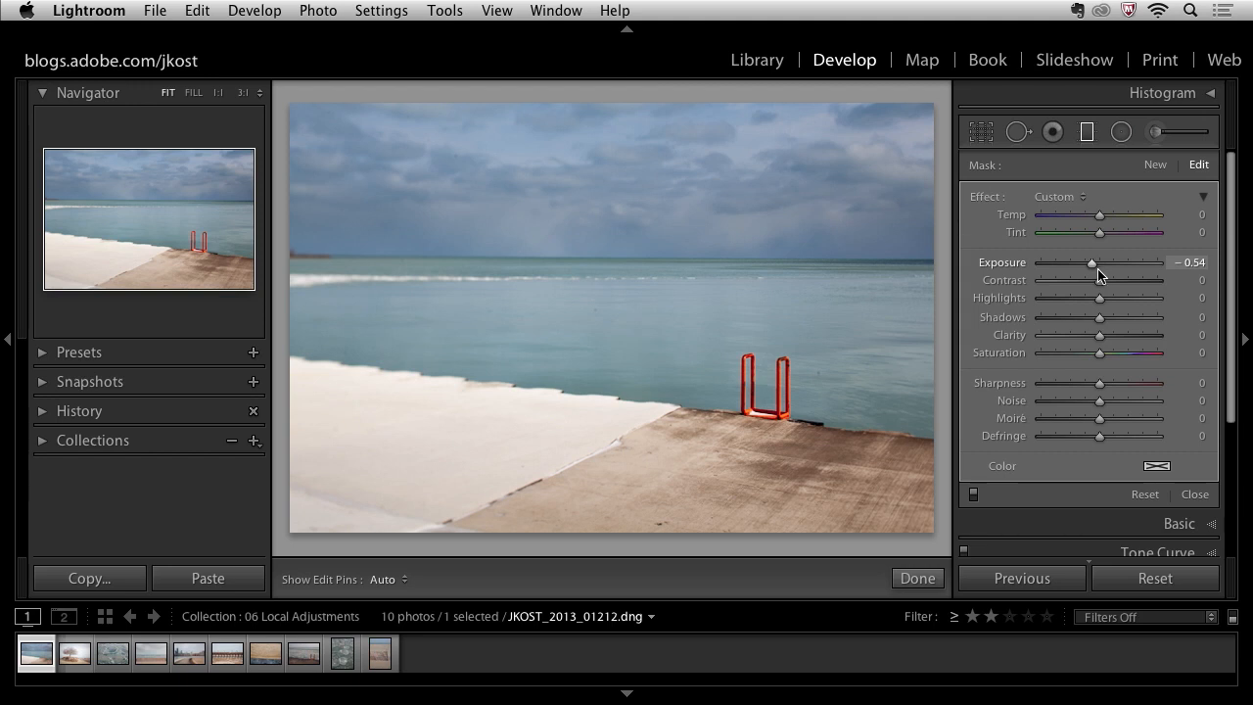
drag(1099, 281, 1146, 287)
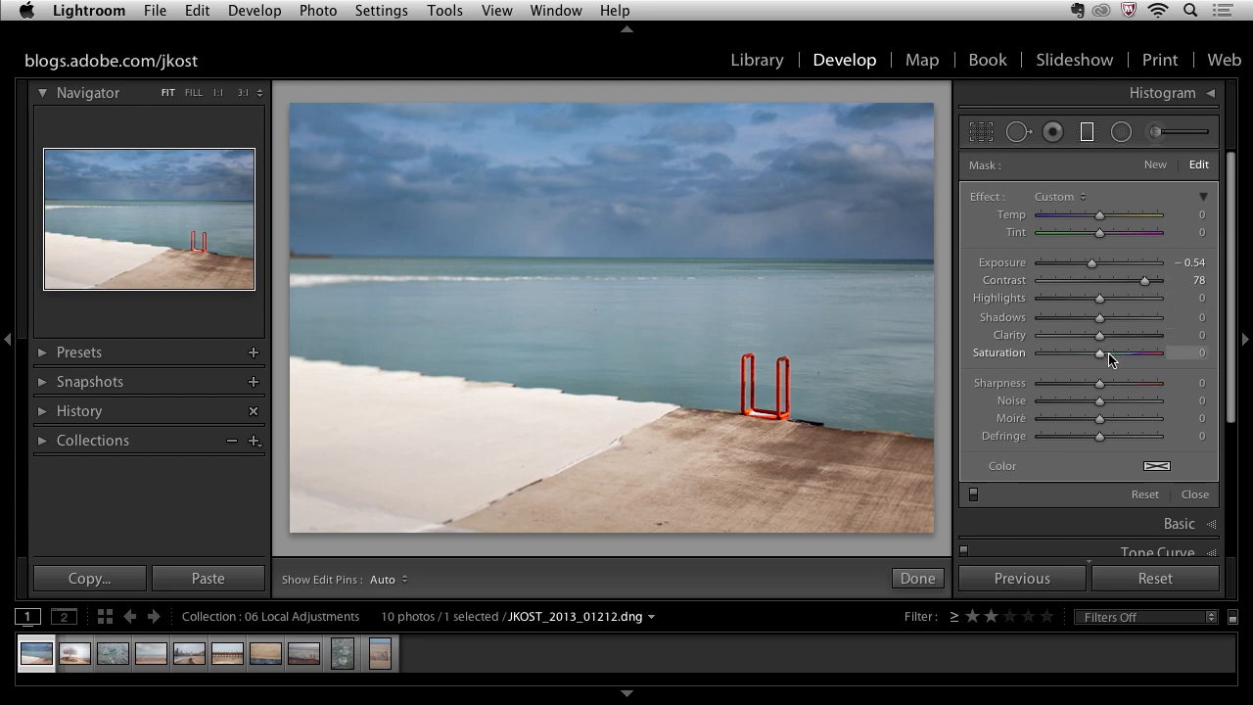
drag(1100, 354, 1137, 340)
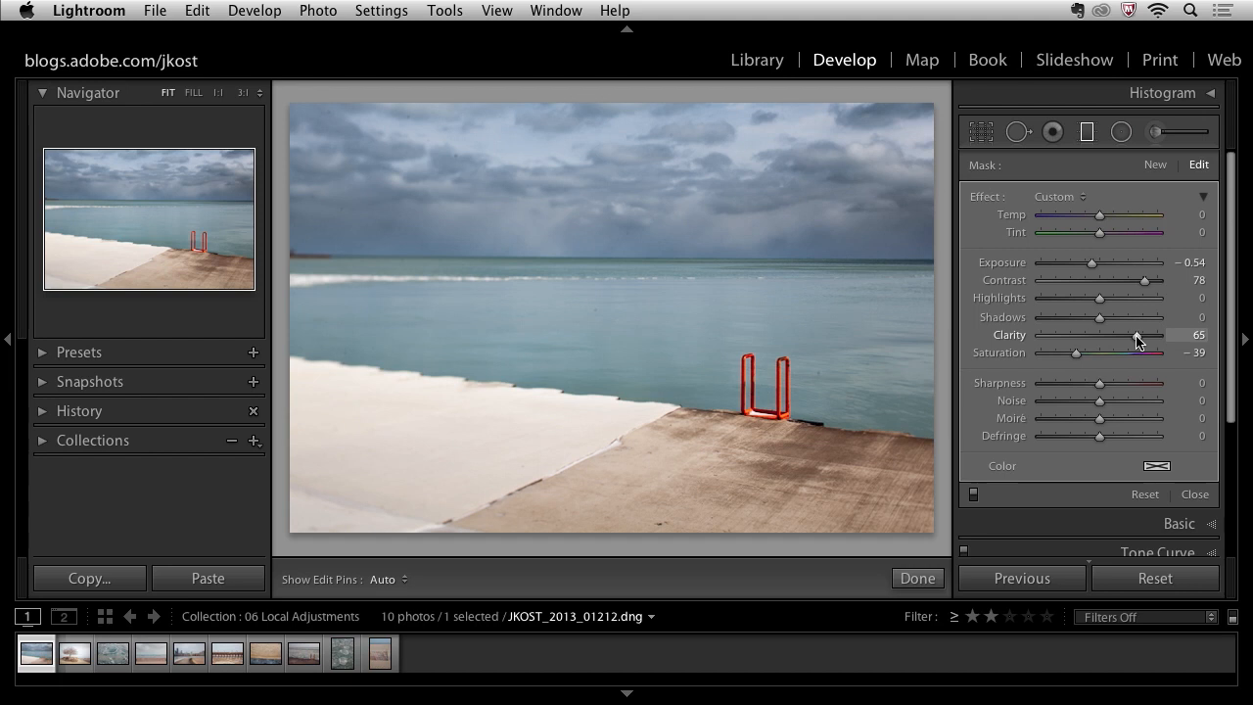
click(973, 494)
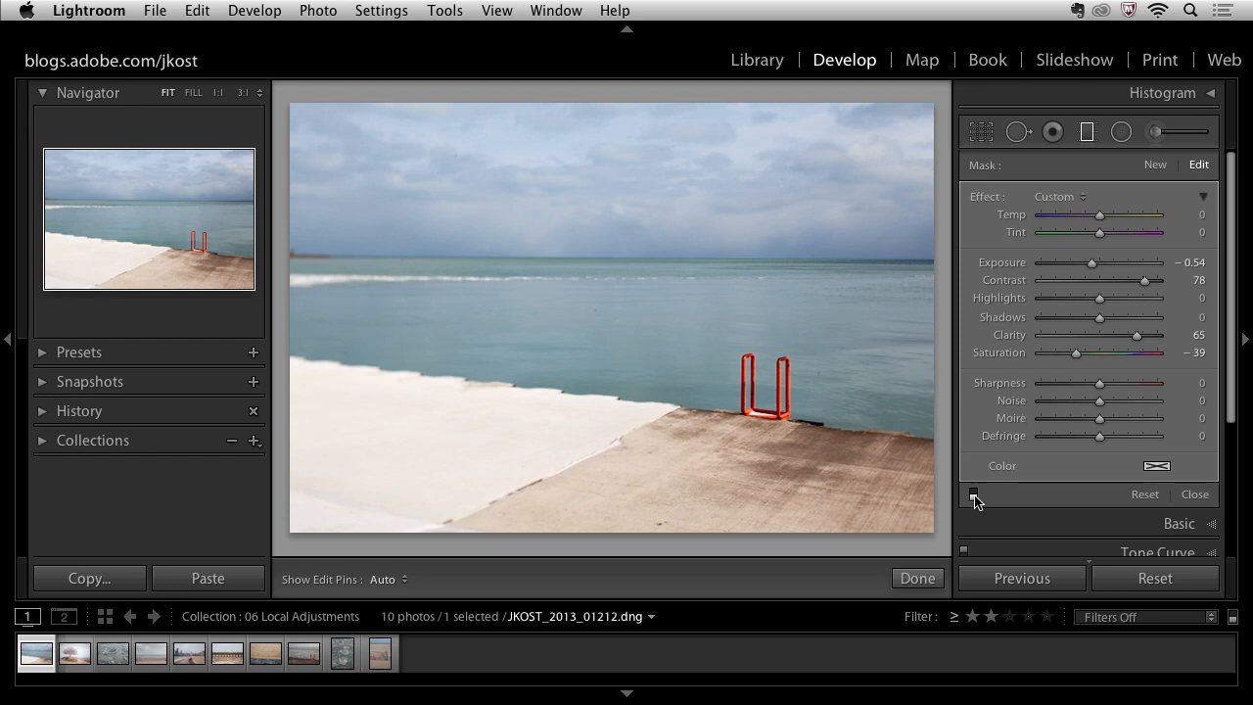
click(973, 494)
click(973, 495)
click(973, 494)
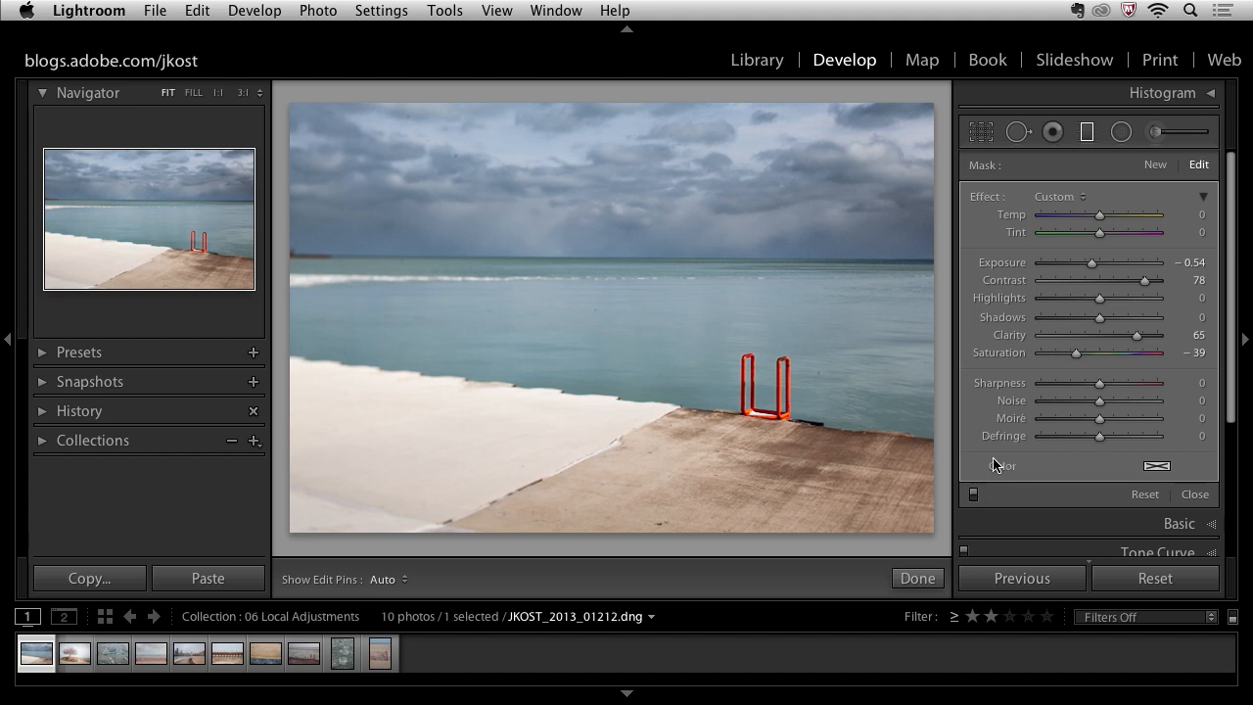
Step: Tint the sky filter with a purple of hue 288 and 5% saturation, and compare the photo with and without the filters
click(1157, 466)
mouse_move(1045, 548)
mouse_down()
mouse_move(1057, 512)
mouse_move(898, 500)
mouse_move(1070, 507)
mouse_move(1019, 551)
mouse_move(1042, 552)
mouse_up()
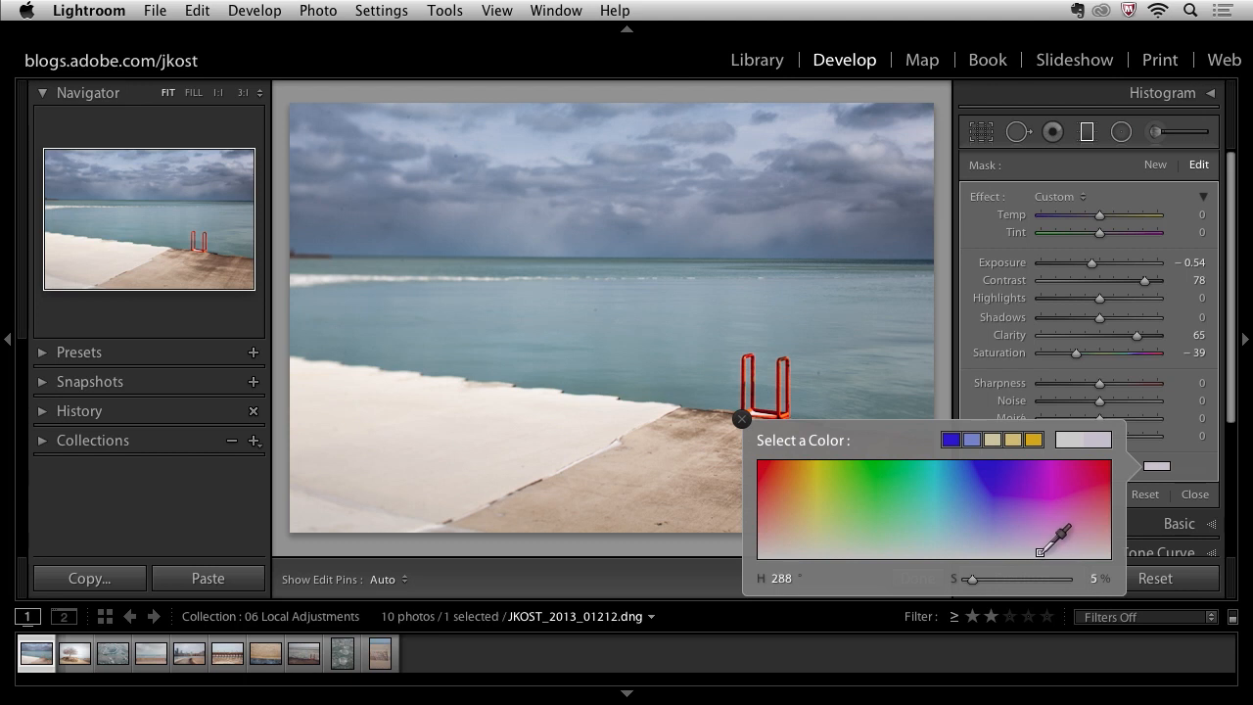
click(1195, 456)
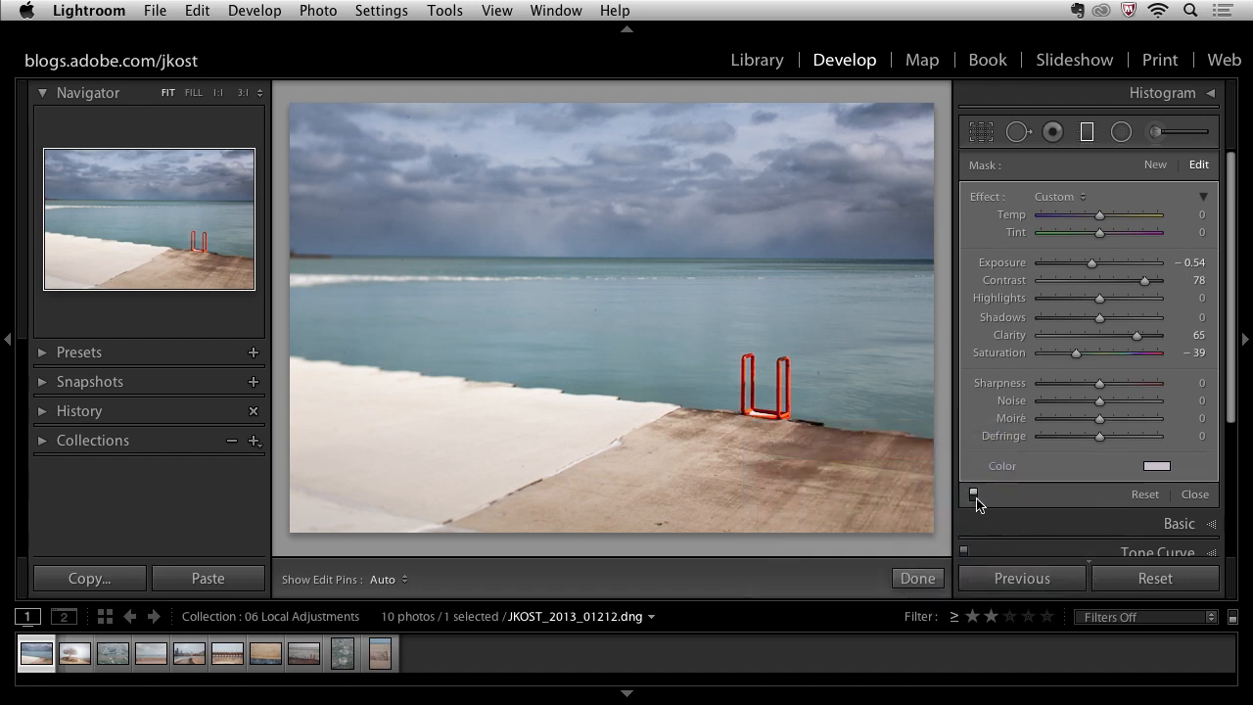
click(973, 494)
click(972, 494)
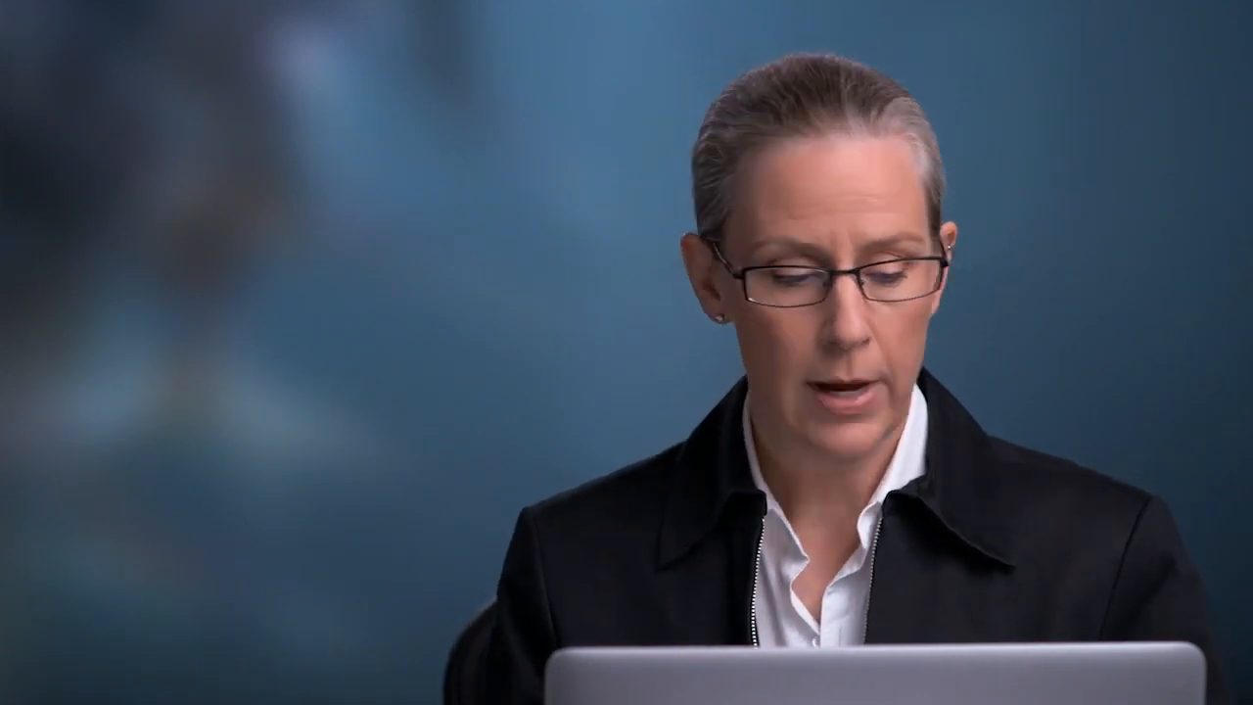
Step: On the photo of the bare tree, draw a radial filter outward from the branches at Exposure −1.02 and invert its mask
click(78, 653)
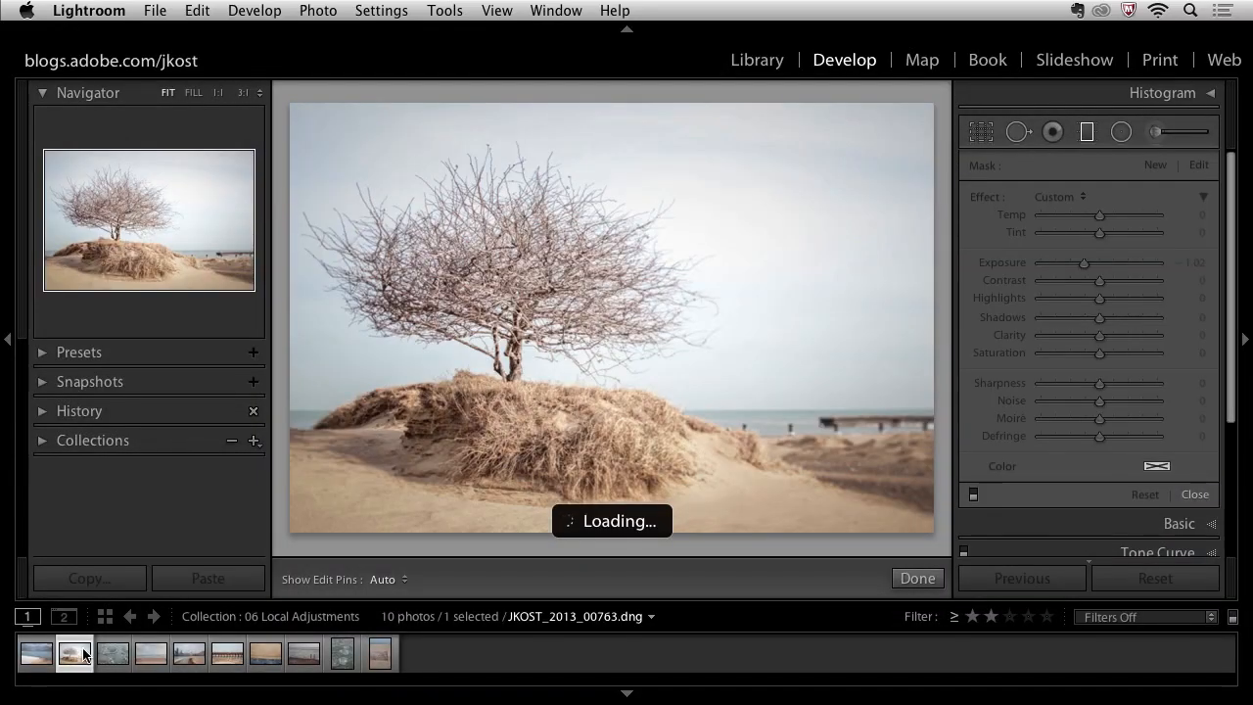
click(1121, 133)
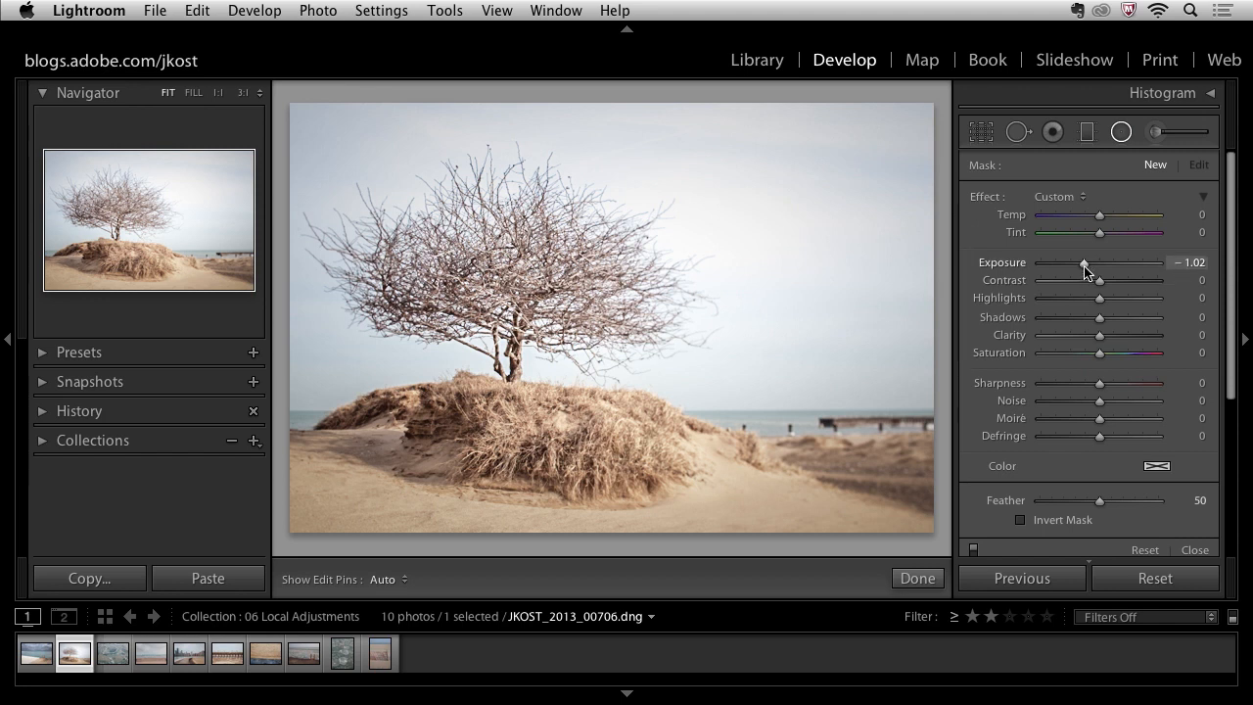
click(515, 278)
drag(515, 278, 590, 352)
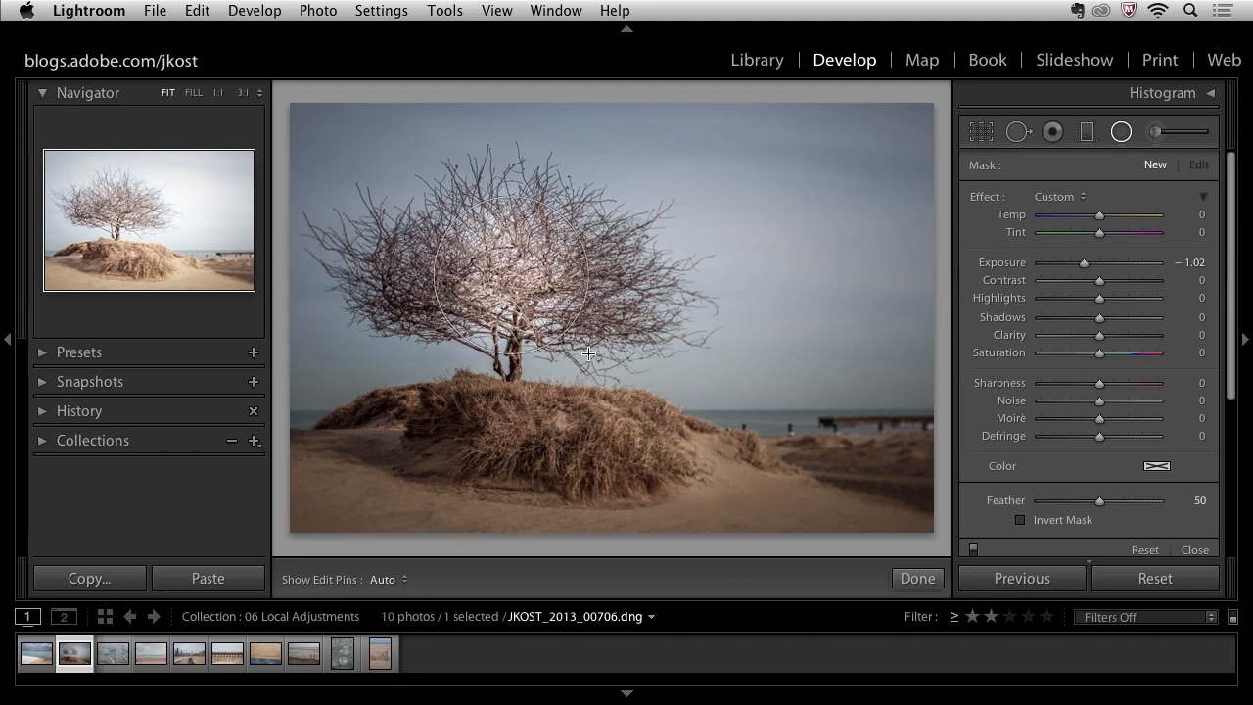
drag(588, 353, 682, 437)
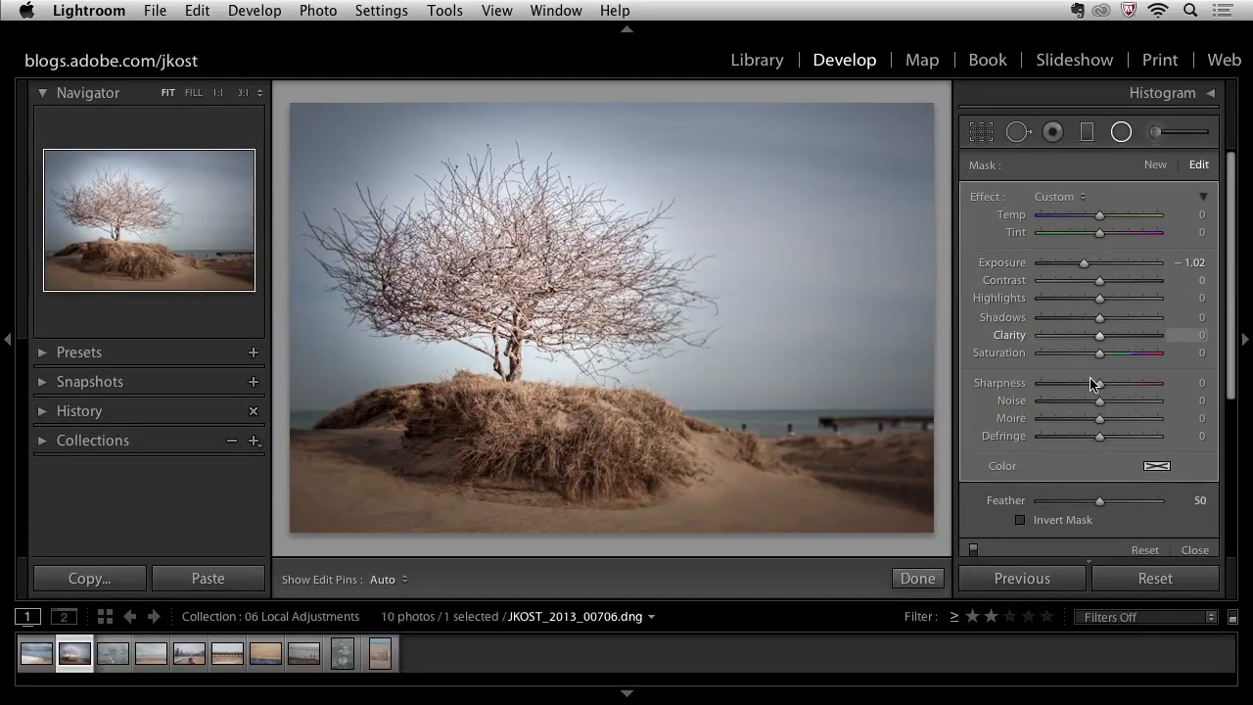
click(1020, 521)
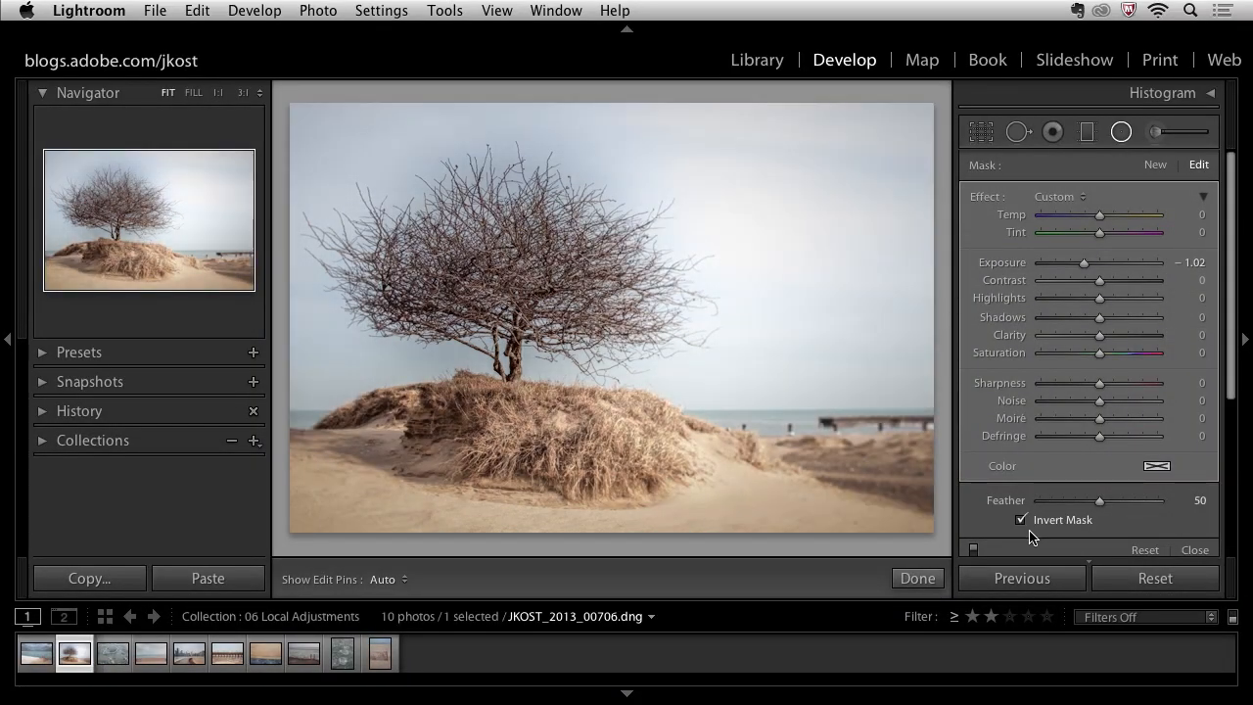
Step: Turn off the radial filter's mask inversion, recentre it slightly lower on the tree and flatten it into an ellipse
click(1020, 520)
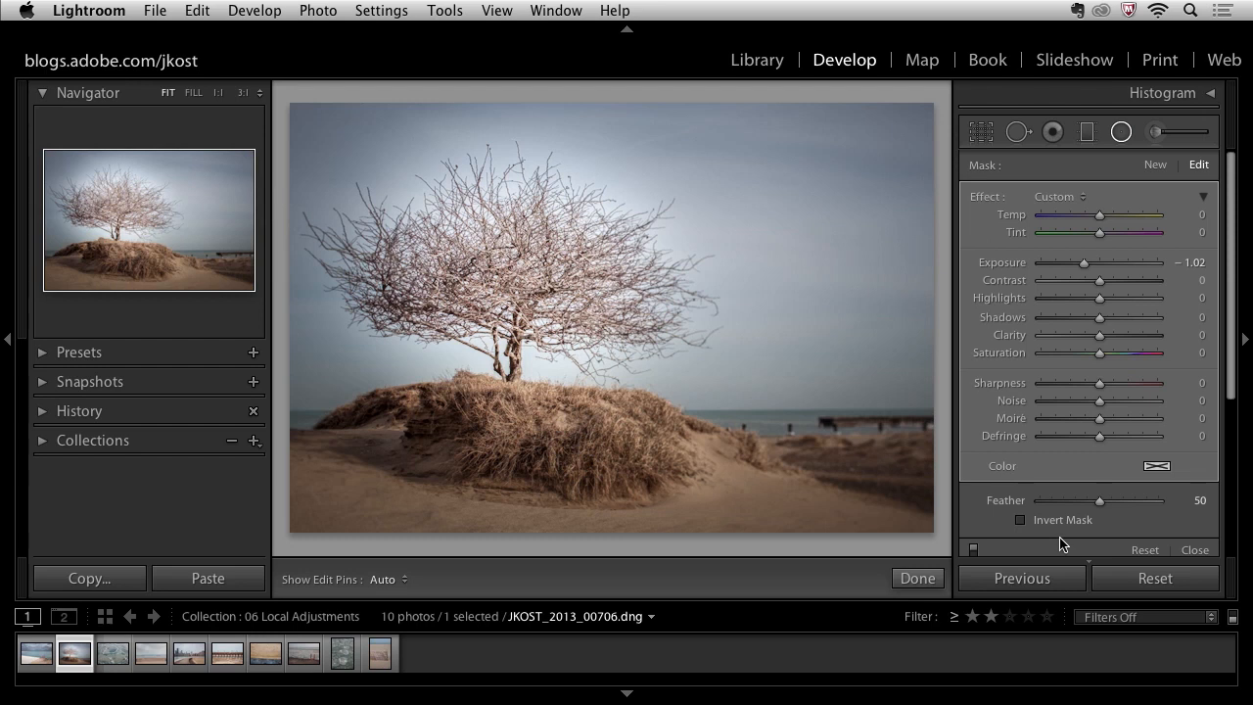
mouse_move(528, 283)
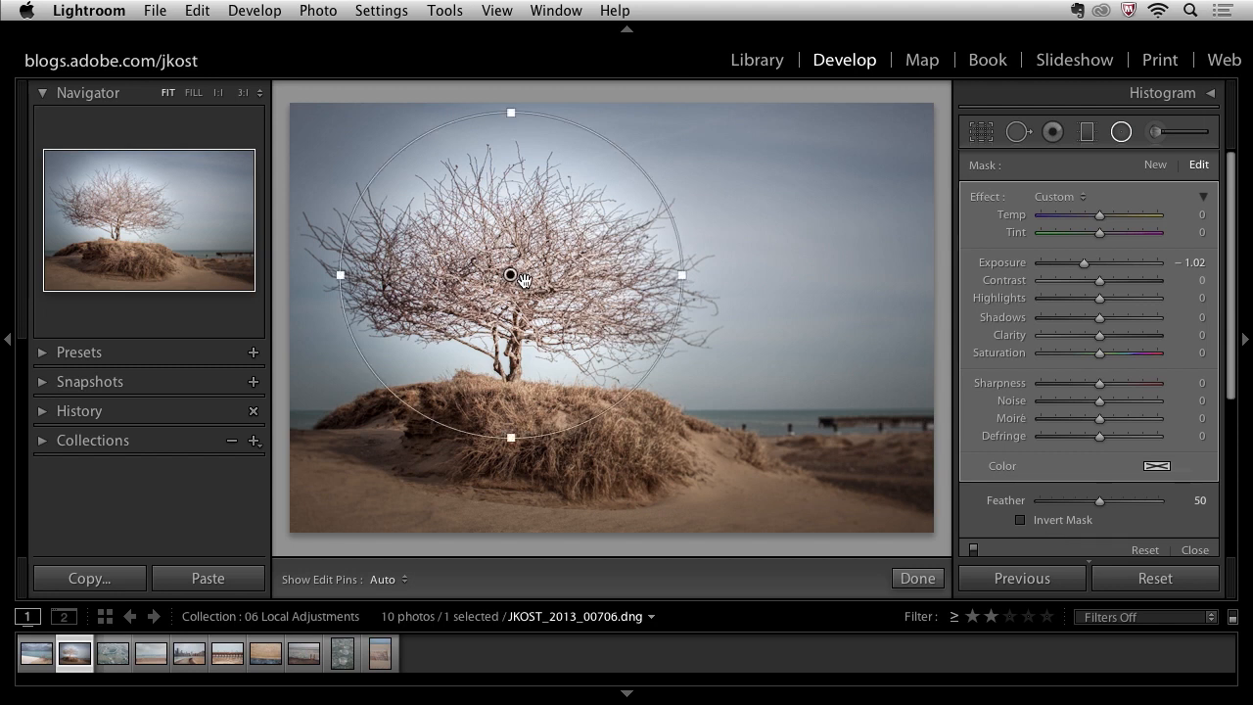
mouse_move(510, 276)
mouse_down()
mouse_move(531, 284)
mouse_move(577, 391)
mouse_move(738, 425)
mouse_move(777, 232)
mouse_move(514, 289)
mouse_up()
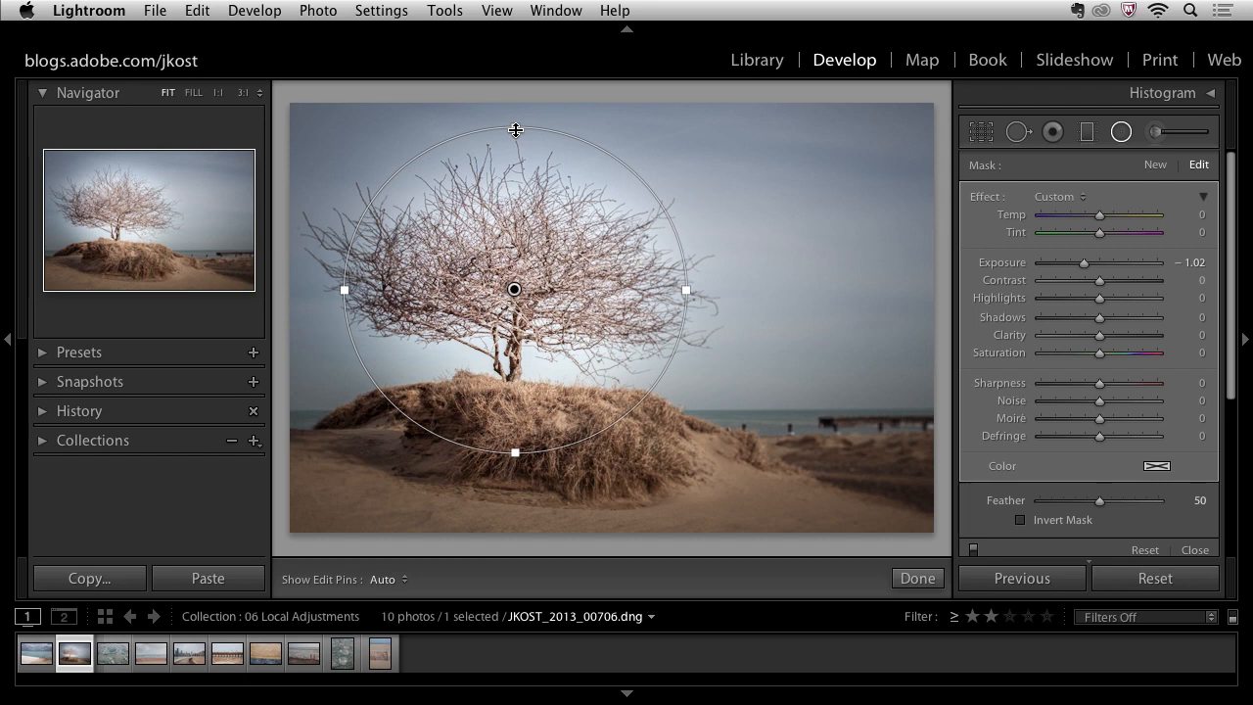
drag(516, 130, 515, 164)
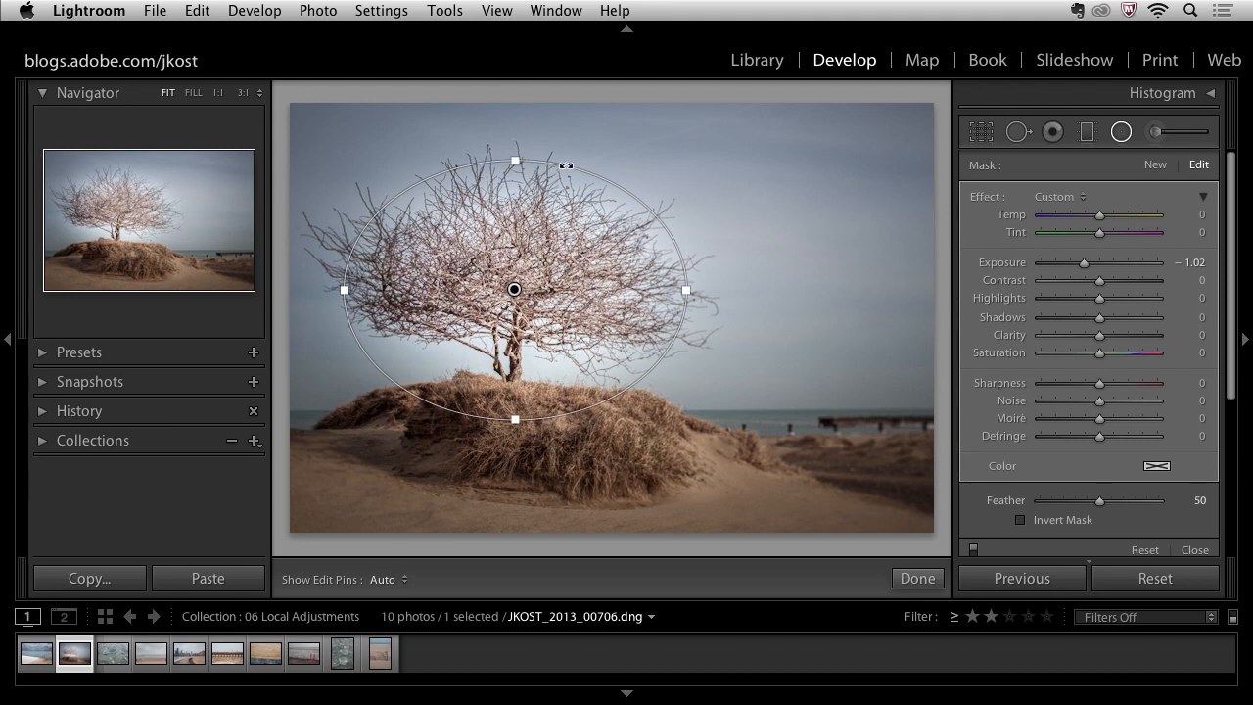
Step: Rotate and stretch the radial filter diagonally across the tree, and set its Exposure to −0.67
drag(565, 166, 641, 240)
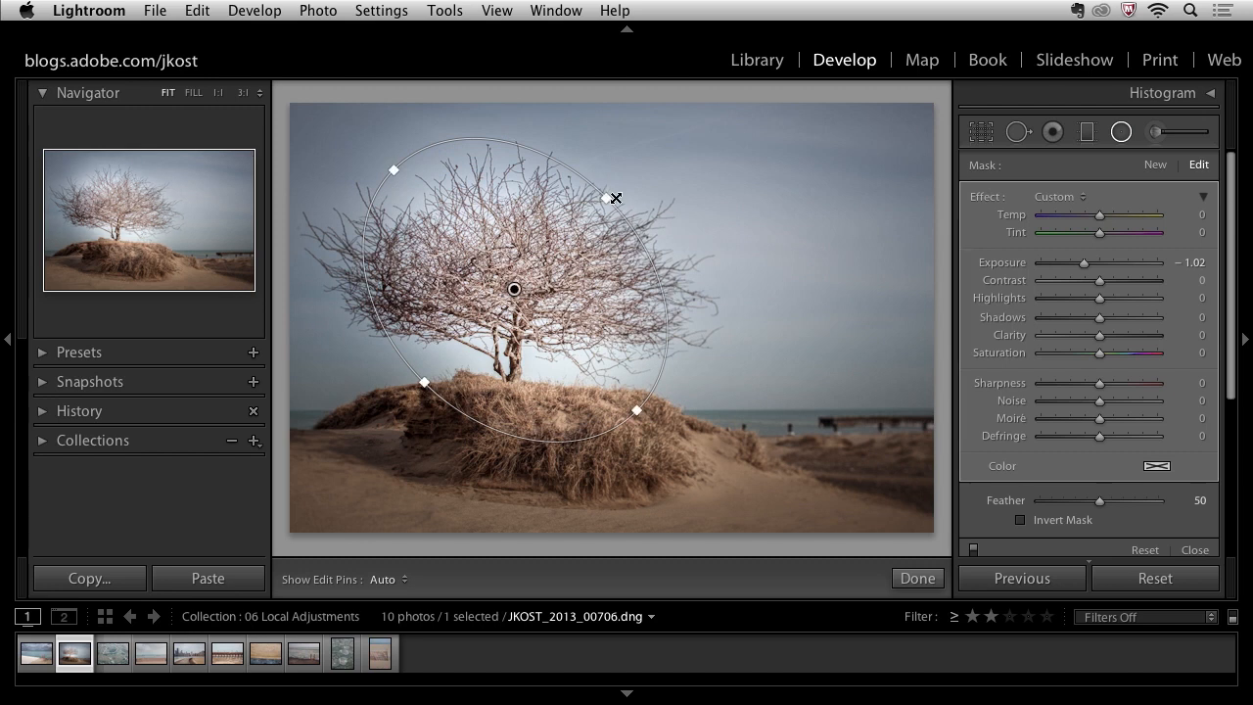
drag(614, 193, 640, 165)
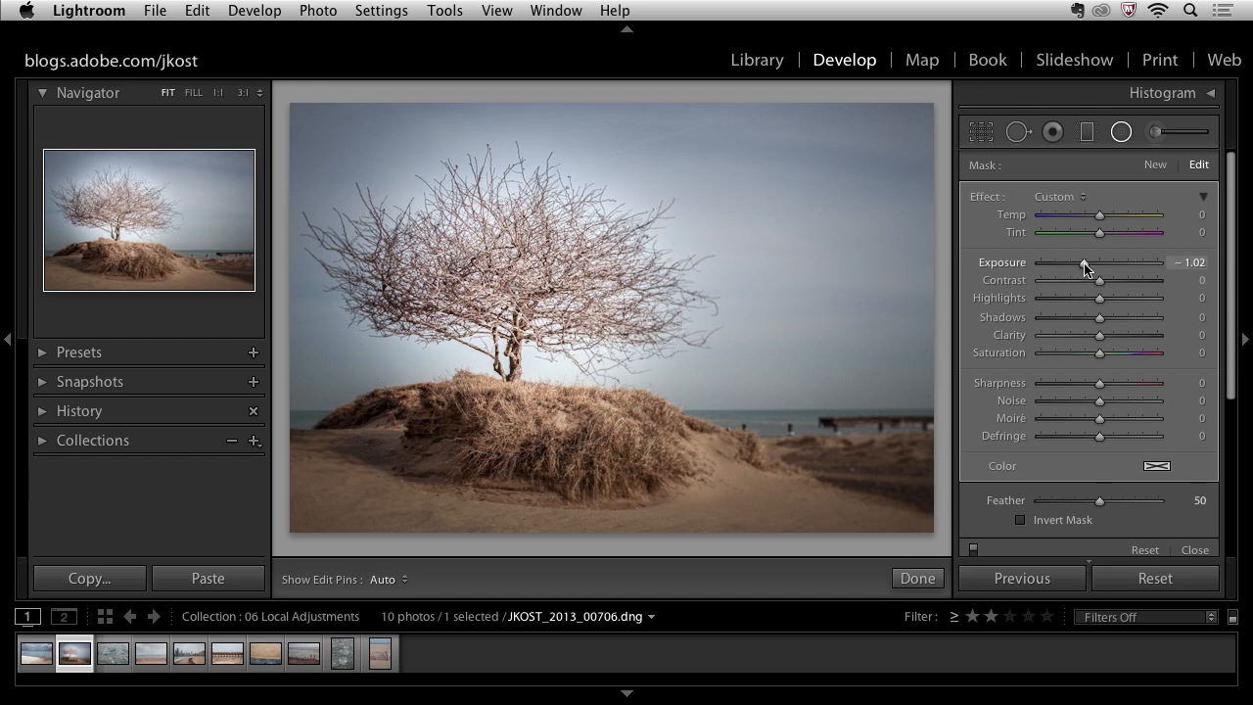
drag(1084, 270, 1089, 270)
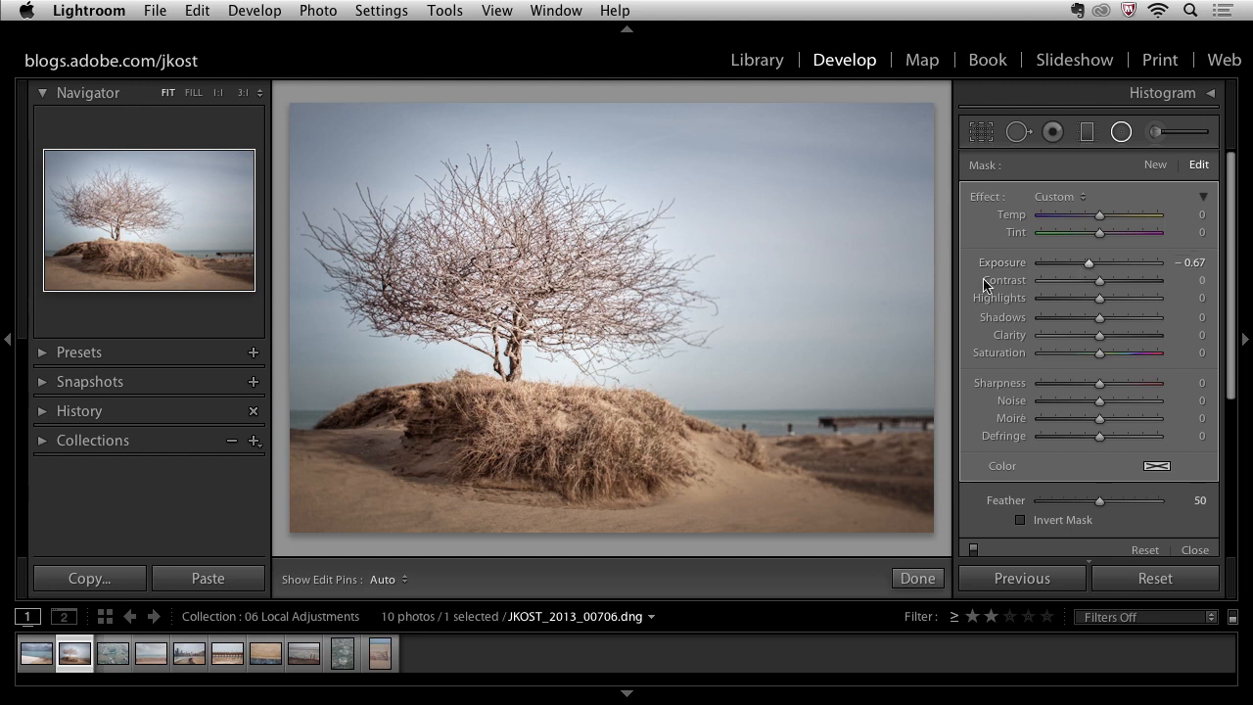
Step: On the ice floe photo, paint the broken ice in the upper-left area with a size 16 Adjustment Brush at Exposure −1.02
click(123, 659)
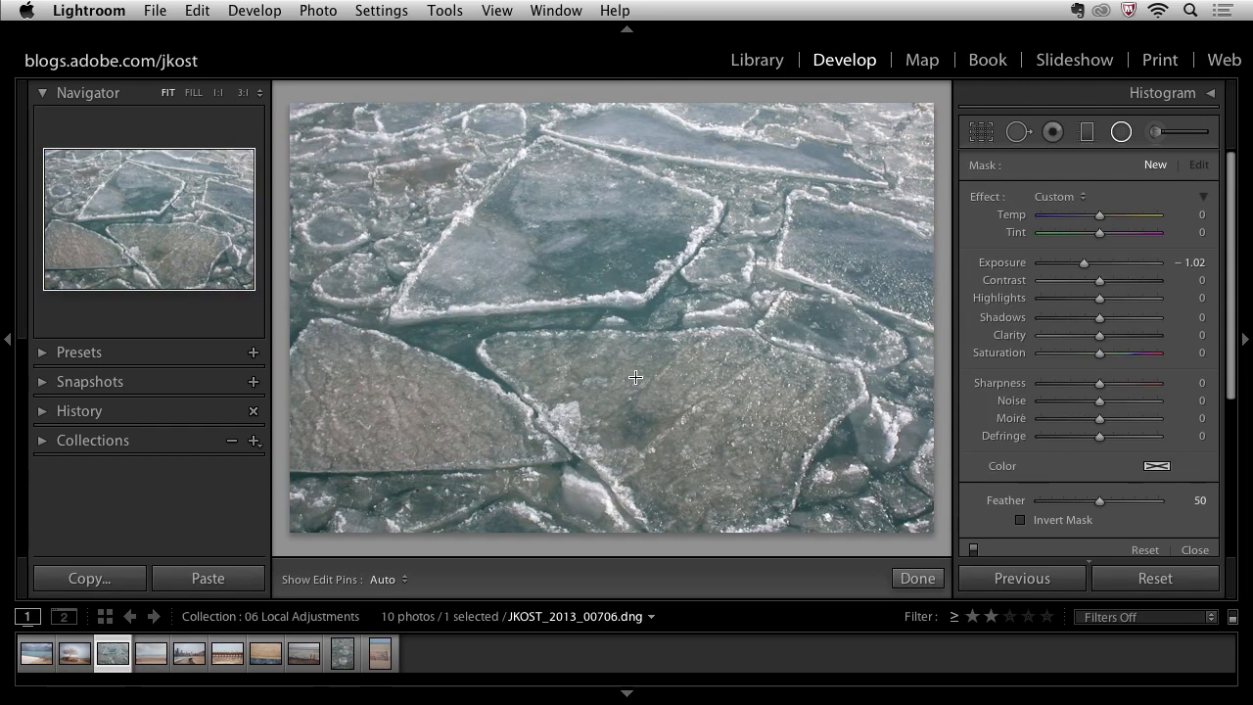
click(1153, 134)
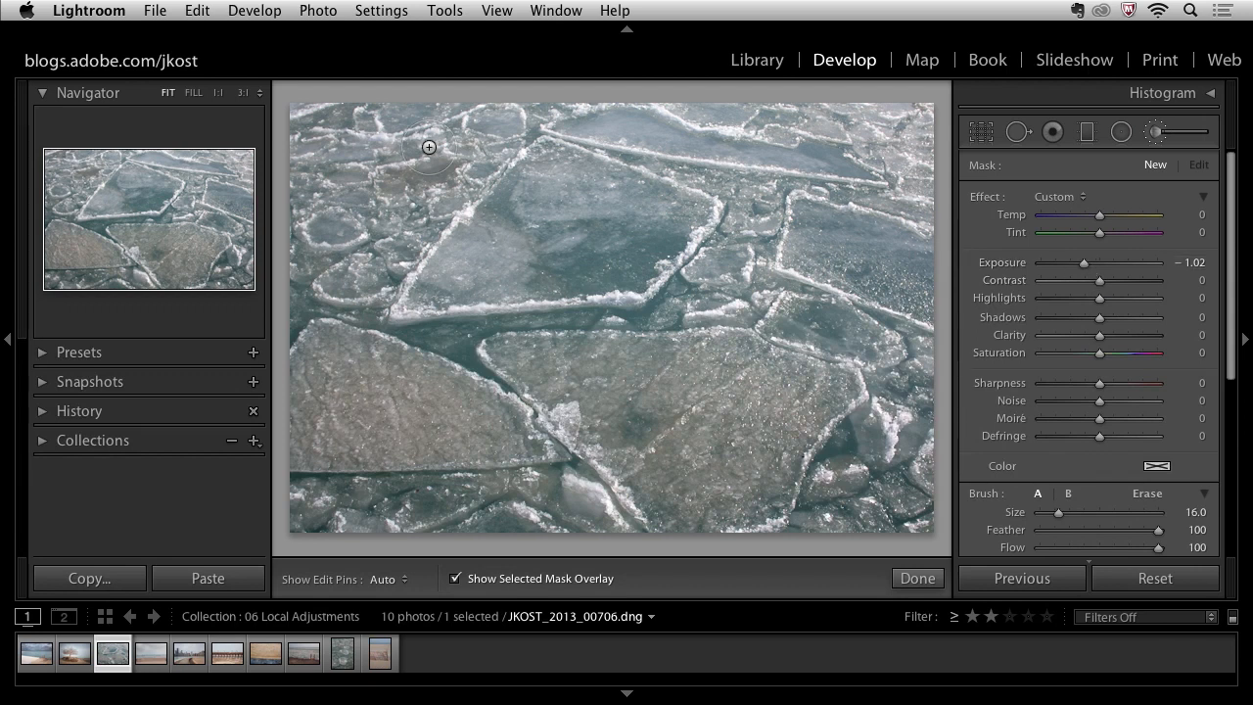
key(h)
mouse_move(394, 124)
mouse_down()
mouse_move(279, 117)
mouse_move(389, 117)
mouse_move(293, 189)
mouse_move(382, 133)
mouse_move(298, 283)
mouse_move(324, 209)
mouse_move(278, 321)
mouse_move(330, 244)
mouse_move(353, 292)
mouse_move(484, 128)
mouse_move(406, 220)
mouse_move(452, 109)
mouse_up()
key(h)
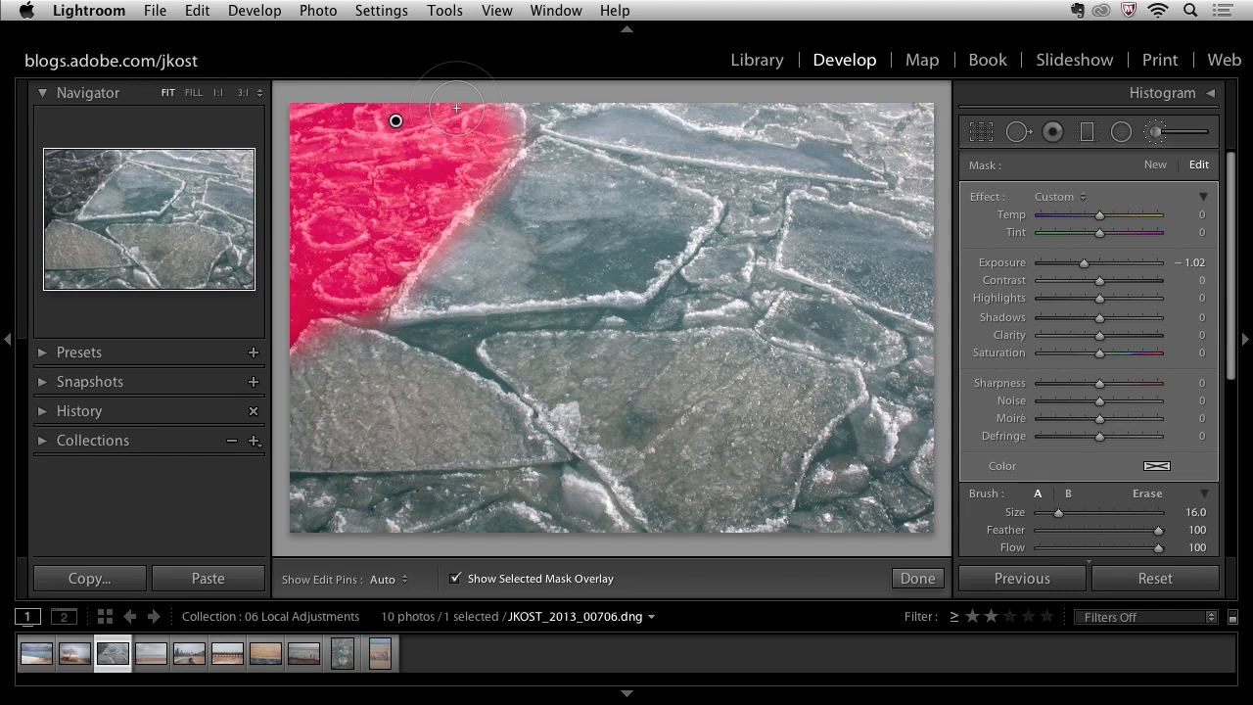
Step: Toggle the brush's mask overlay to check the painted area, and leave the overlay hidden
key(o)
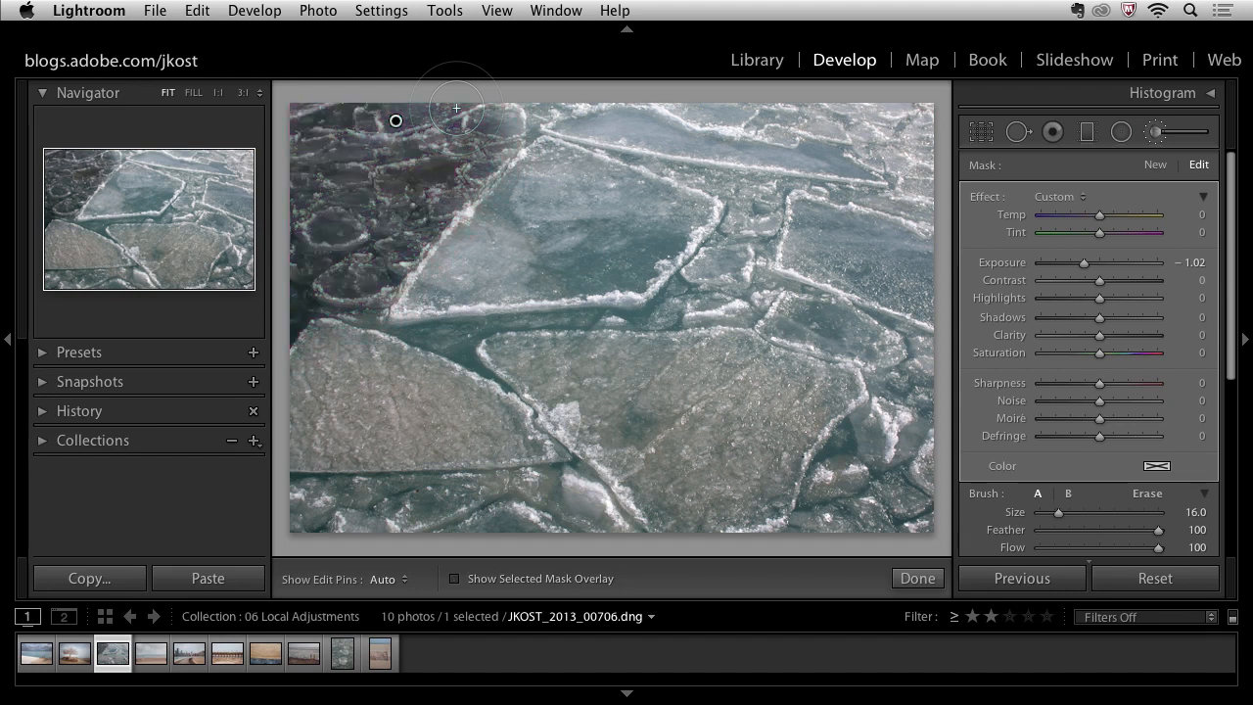
key(o)
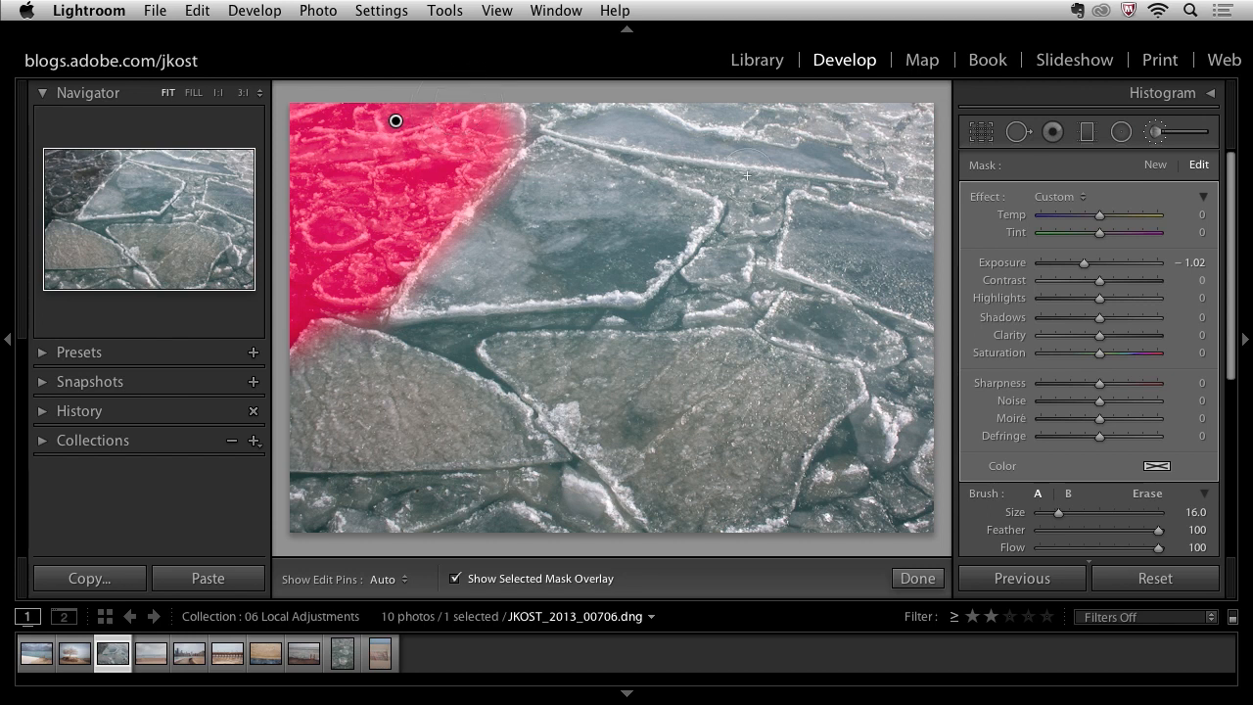
click(444, 10)
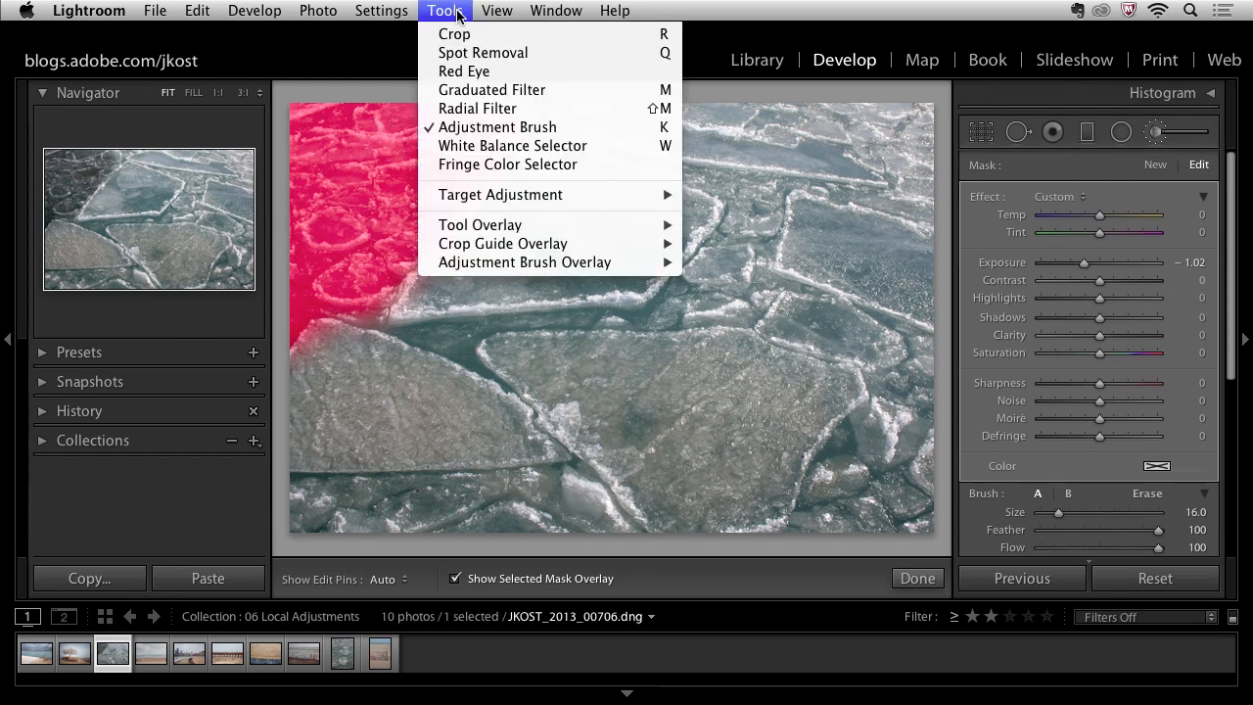
mouse_move(485, 261)
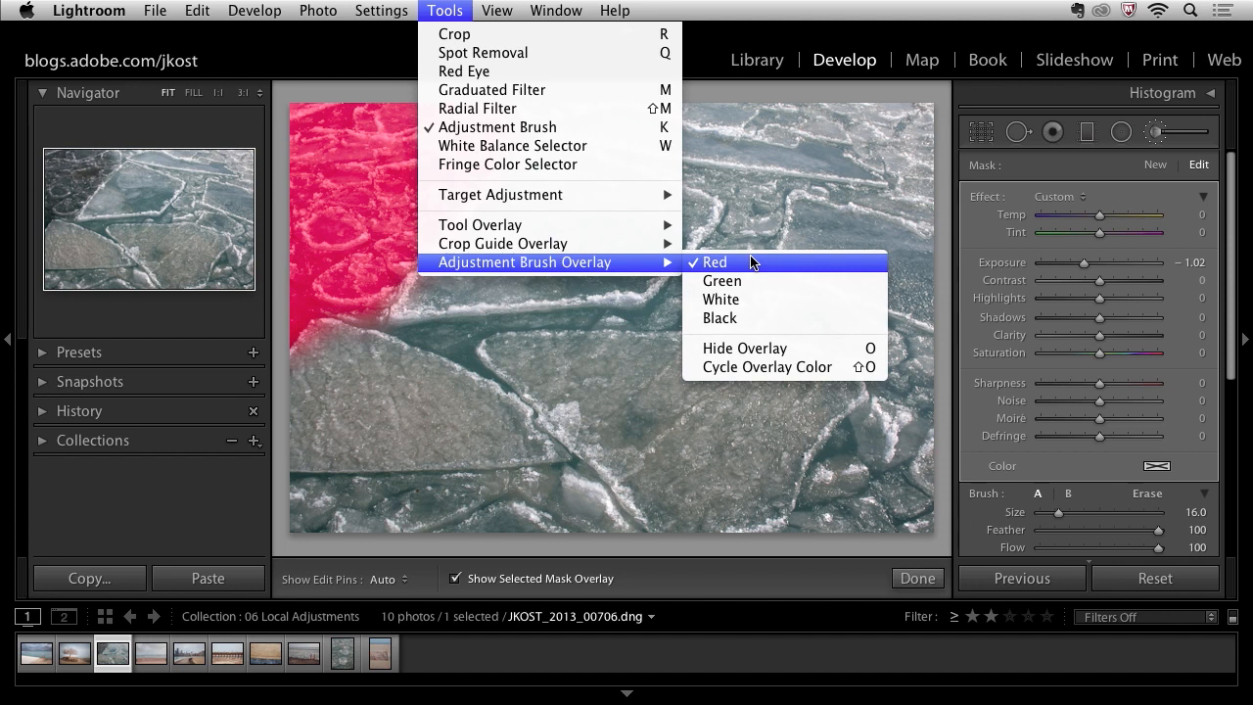
click(845, 351)
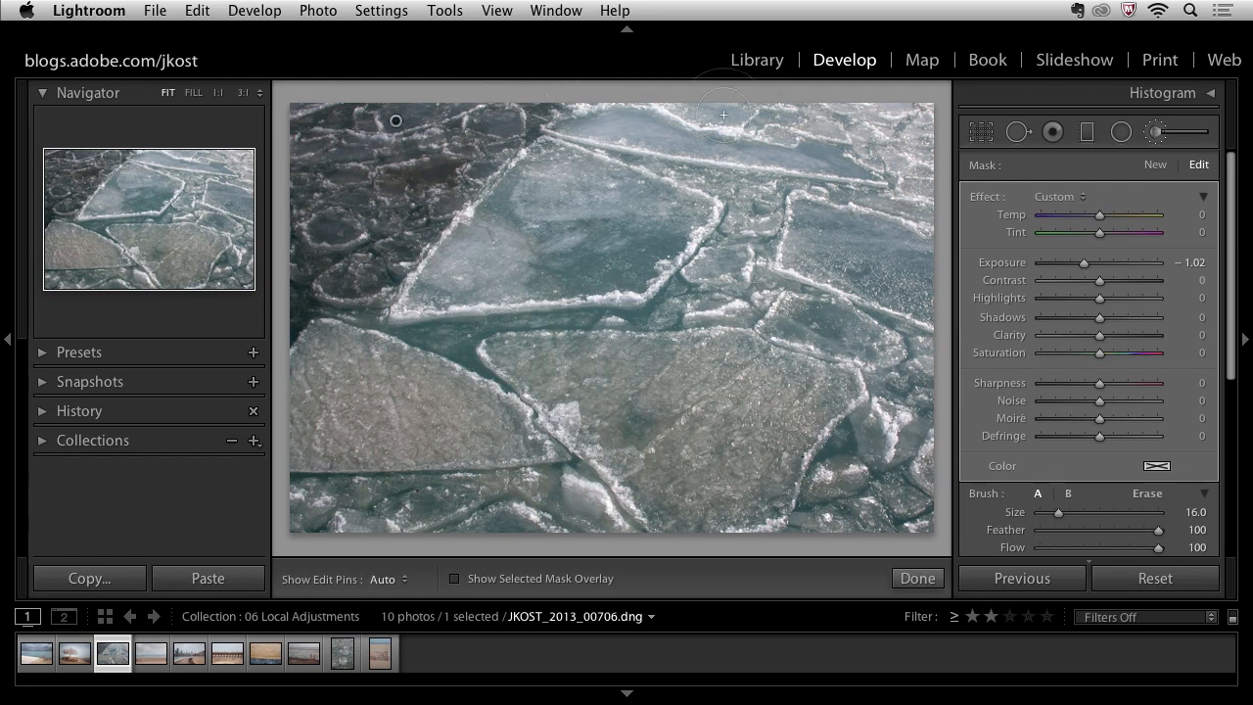
Step: Extend the darkening brush over the broken ice in the upper-right corner, the lower-right corner and along the lower edge
key(h)
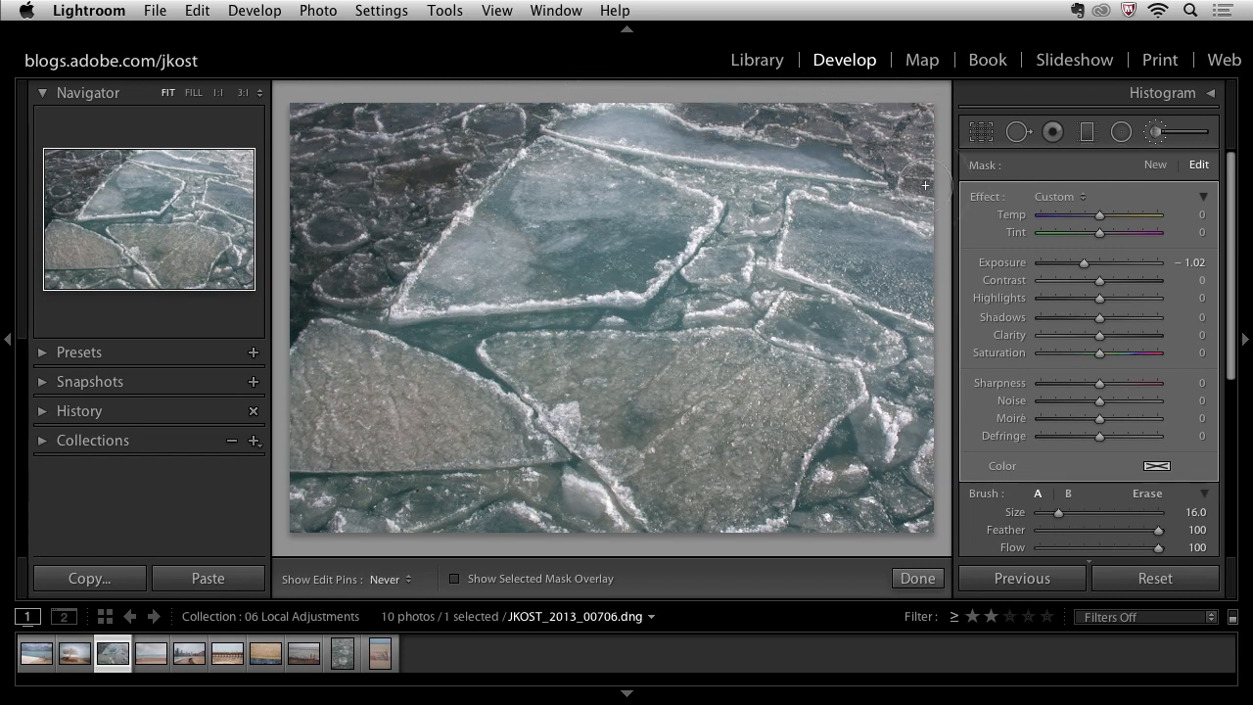
key(h)
key(h)
mouse_move(907, 462)
mouse_down()
mouse_move(904, 535)
mouse_move(903, 446)
mouse_move(873, 425)
mouse_move(814, 499)
mouse_move(812, 520)
mouse_move(901, 473)
mouse_move(896, 527)
mouse_up()
key(h)
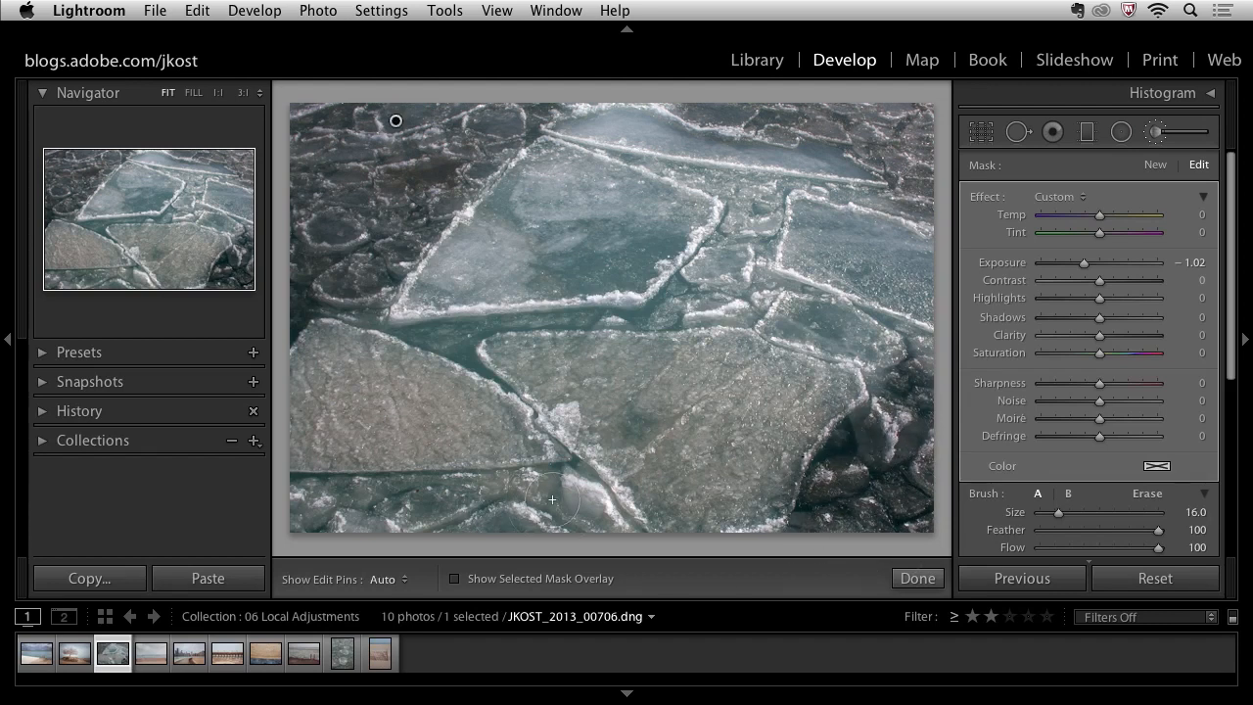
key(h)
mouse_move(569, 489)
mouse_down()
mouse_move(259, 506)
mouse_move(460, 536)
mouse_move(563, 524)
mouse_move(566, 496)
mouse_move(590, 500)
mouse_move(621, 531)
mouse_up()
key(h)
Step: Set the brush adjustment's Exposure to −0.80 and paint the small ice pieces between the large floes with brush size 15
key(bracketleft)
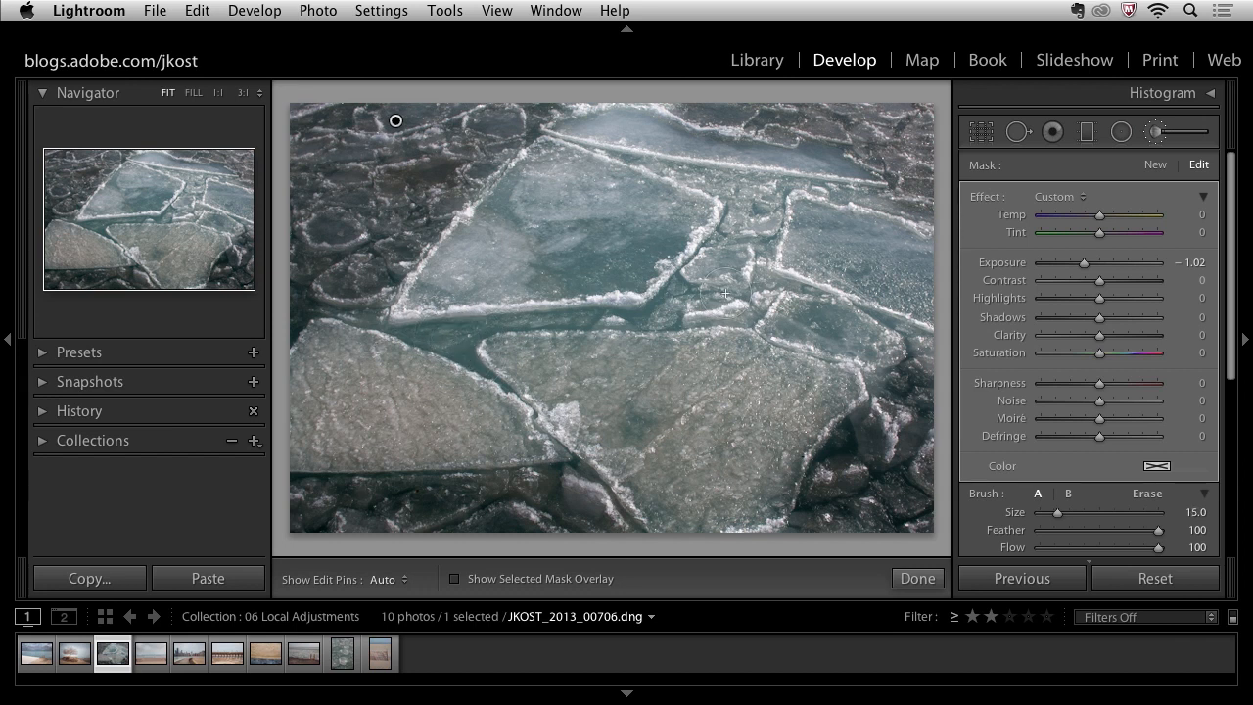
drag(1082, 263, 1085, 264)
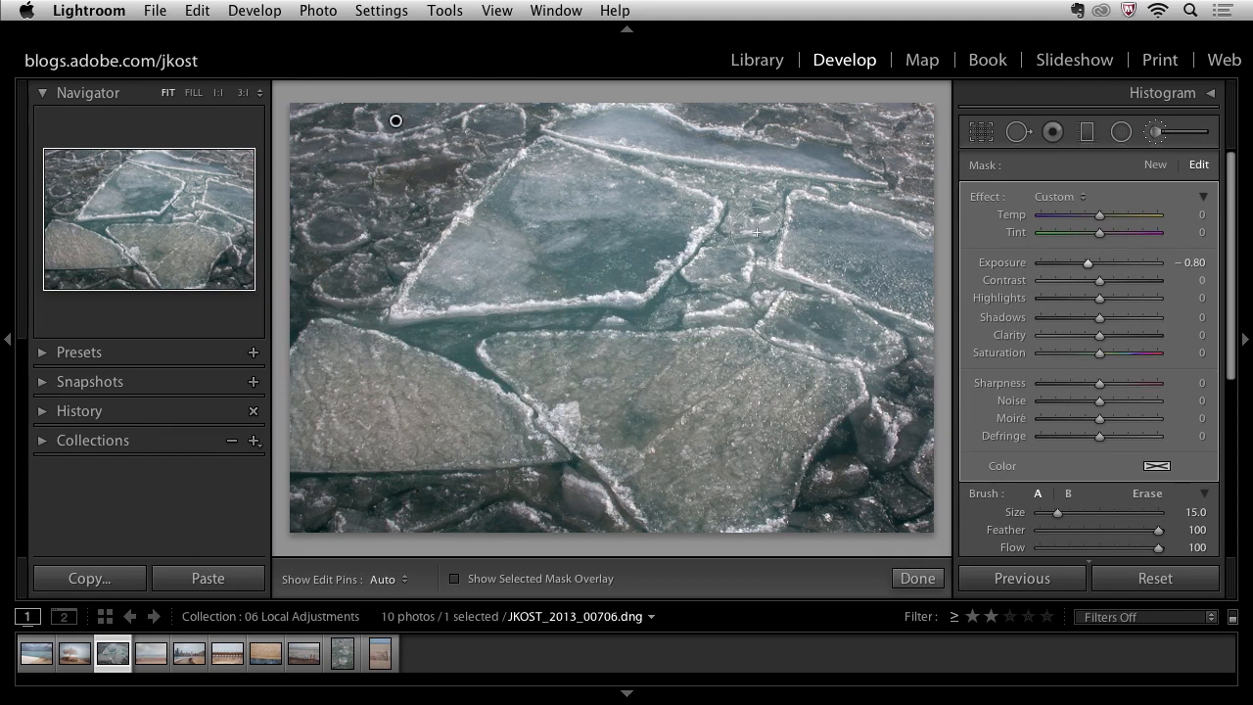
key(h)
mouse_move(757, 231)
mouse_down()
mouse_move(699, 295)
mouse_move(725, 249)
mouse_move(730, 283)
mouse_move(873, 331)
mouse_move(912, 360)
mouse_move(753, 318)
mouse_up()
key(h)
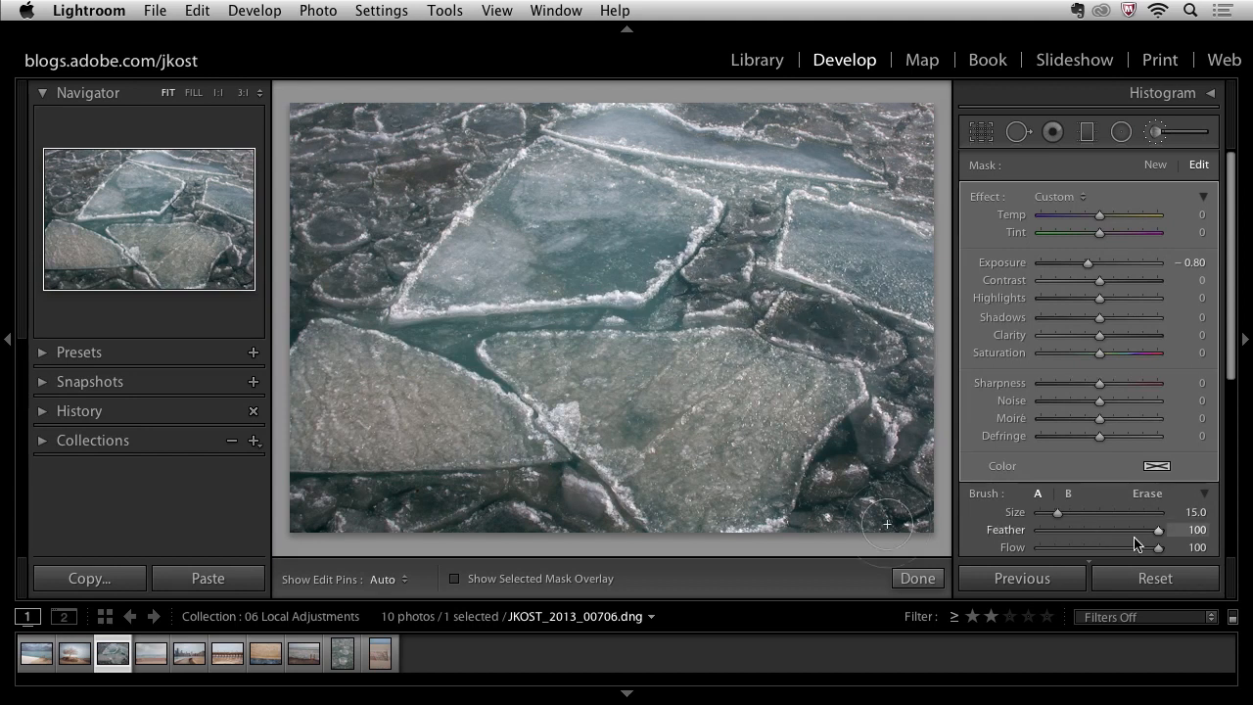
Step: Reduce the brush from size 13 through 9 and 7 to 6 while painting the dark channel between the upper and lower floes
scroll(1066, 499, down, 2)
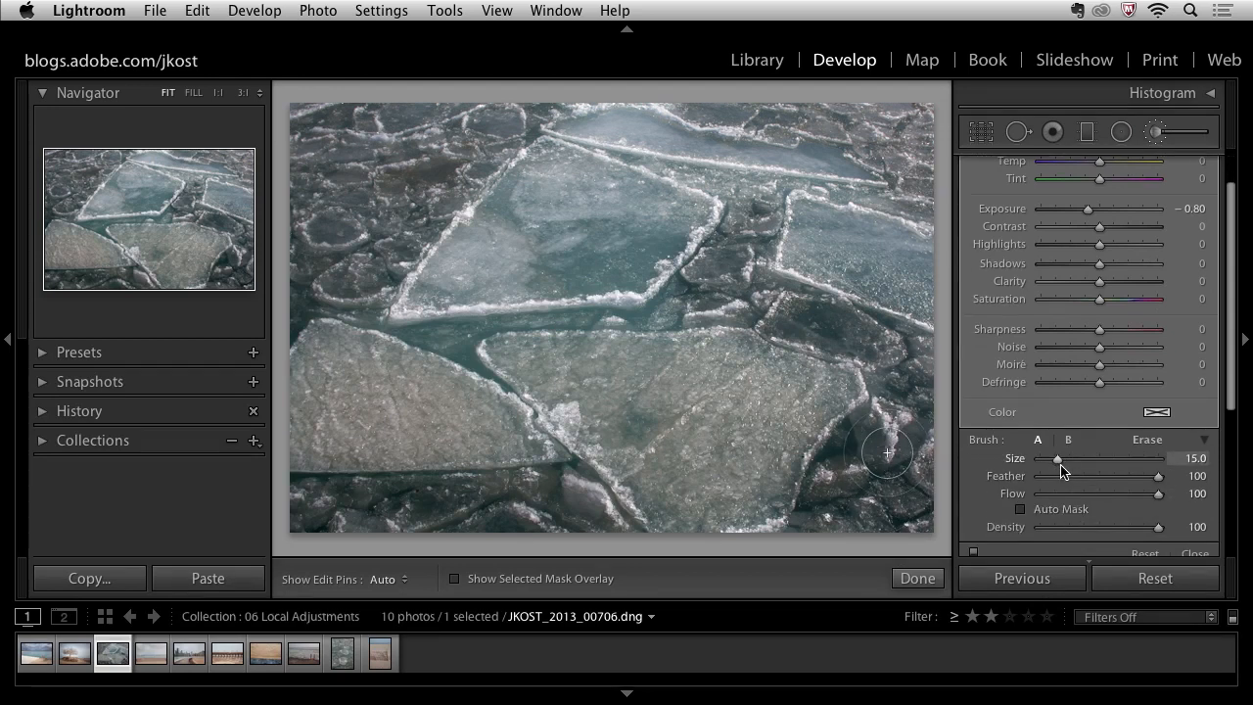
drag(1062, 471, 1059, 471)
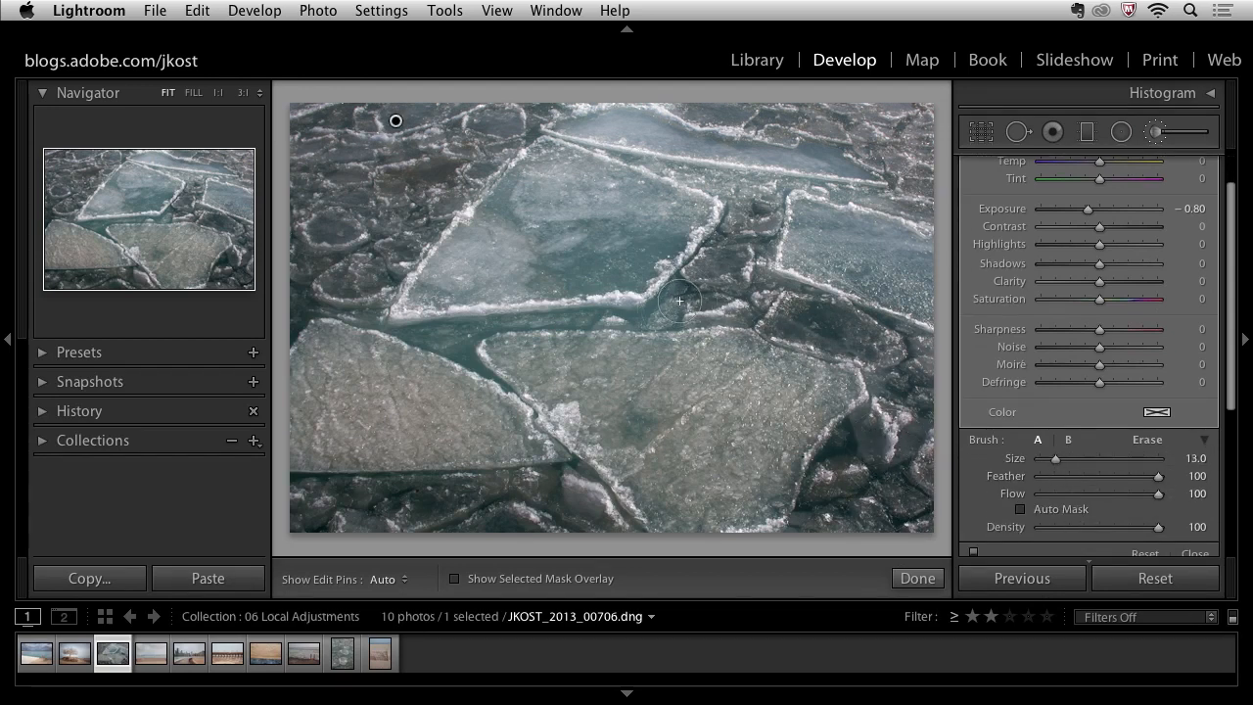
key(bracketleft)
key(bracketleft)
key(h)
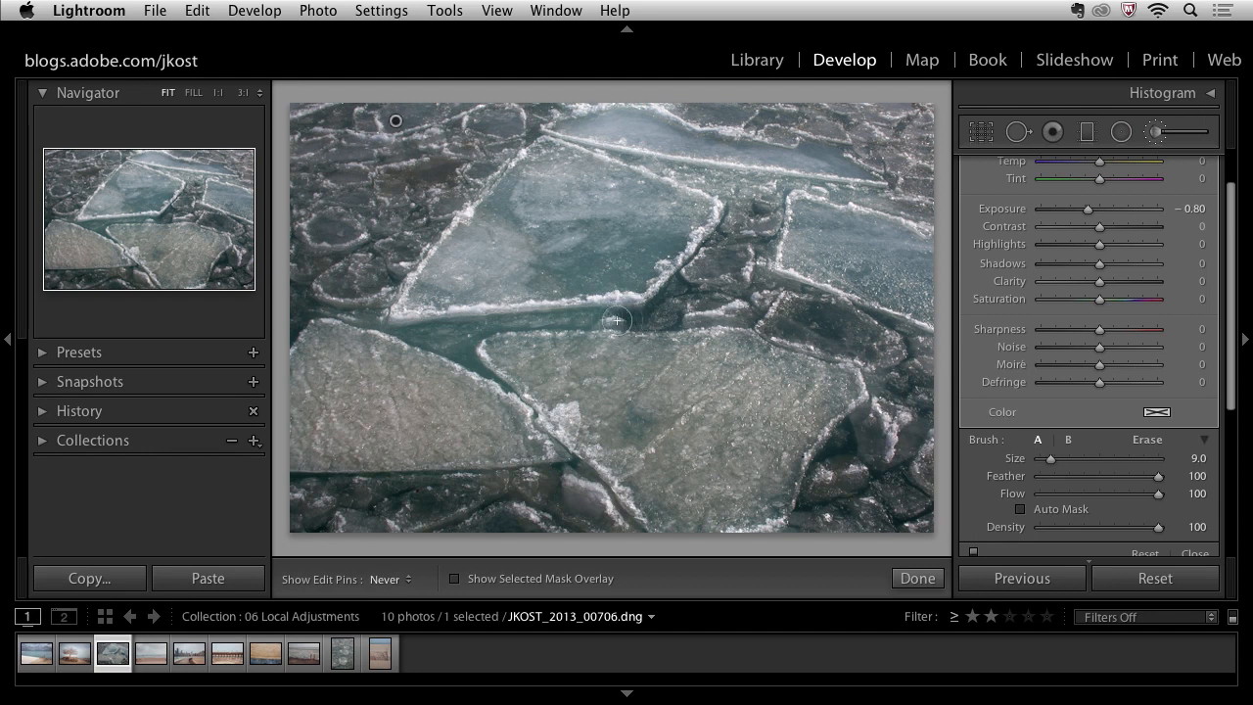
key(bracketleft)
key(h)
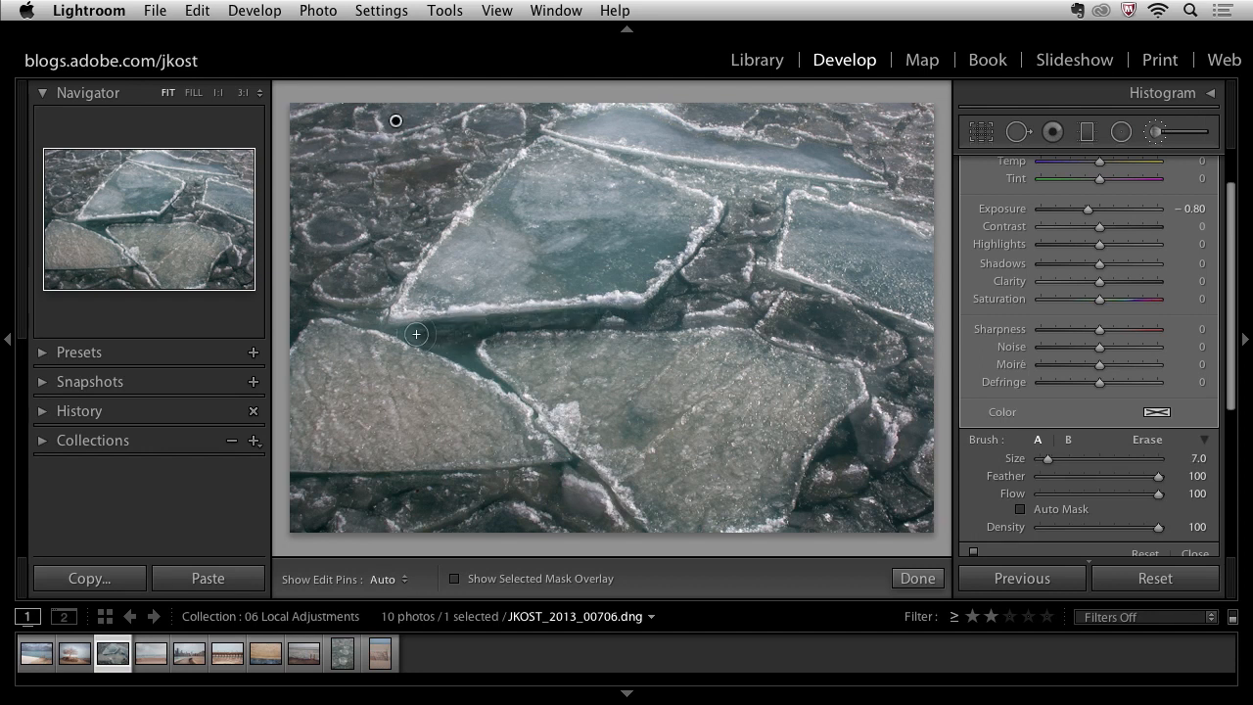
key(h)
key(bracketleft)
key(h)
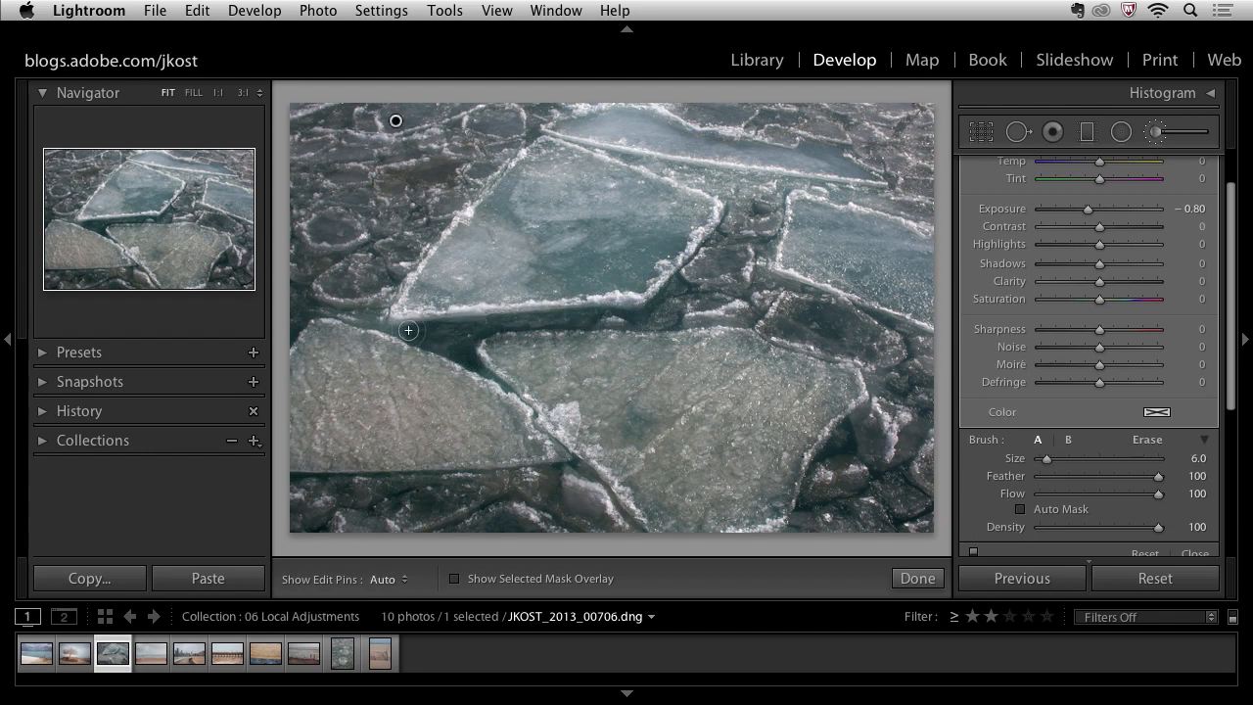
Step: With brush size 4, paint the narrow gaps above the lower-left floe and between the two upper floes
key(bracketleft)
key(bracketleft)
key(h)
key(h)
key(h)
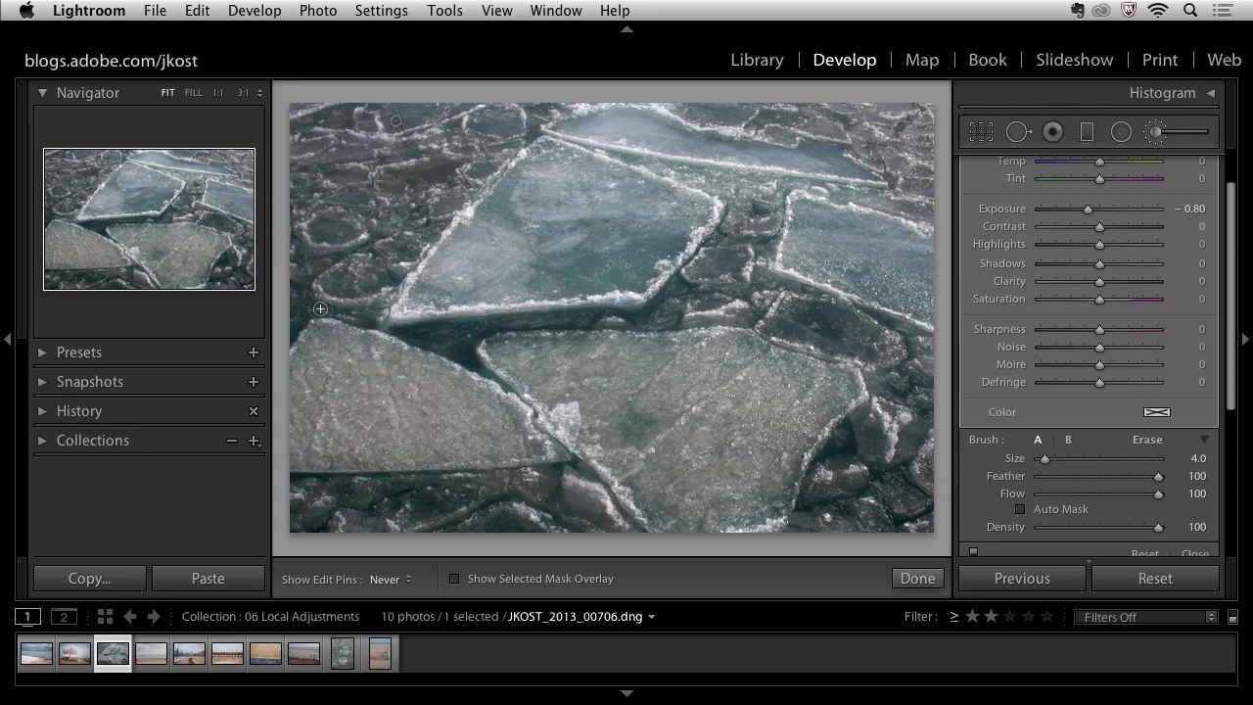
key(h)
key(h)
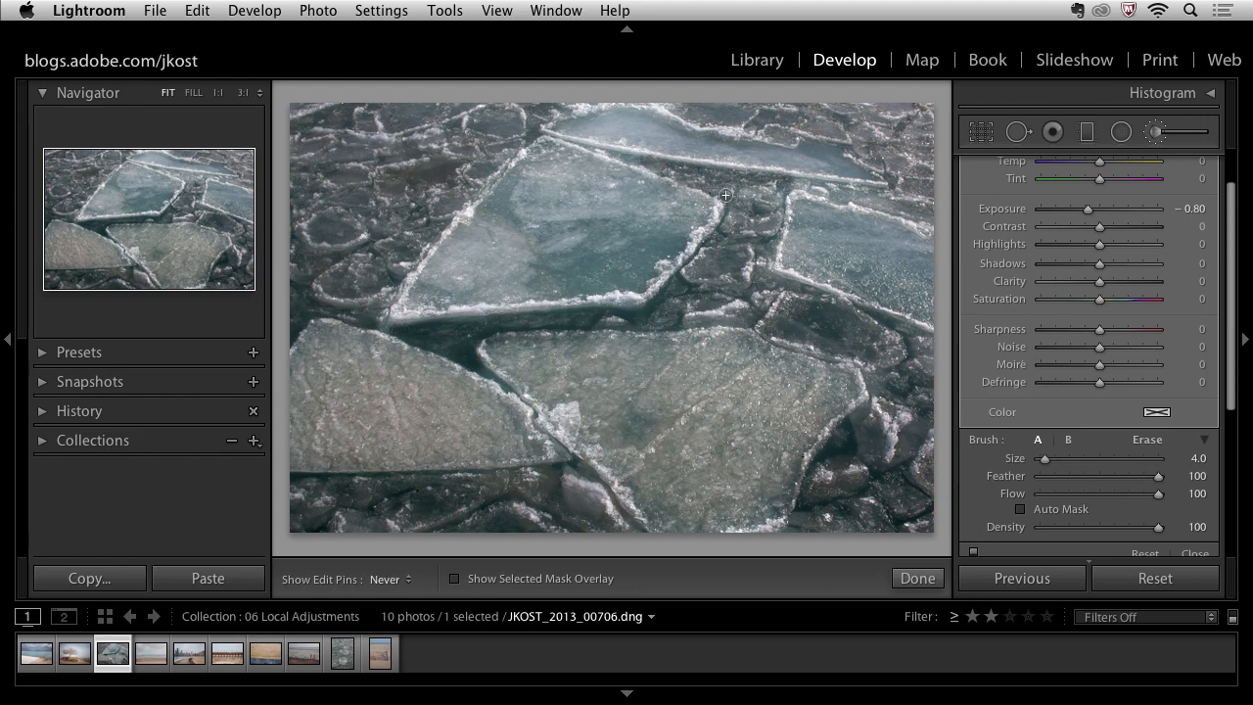
Step: Darken the remaining thin gaps around the upper-right floe and along the photo's upper and lower edges, and set Exposure to −0.76
key(h)
key(h)
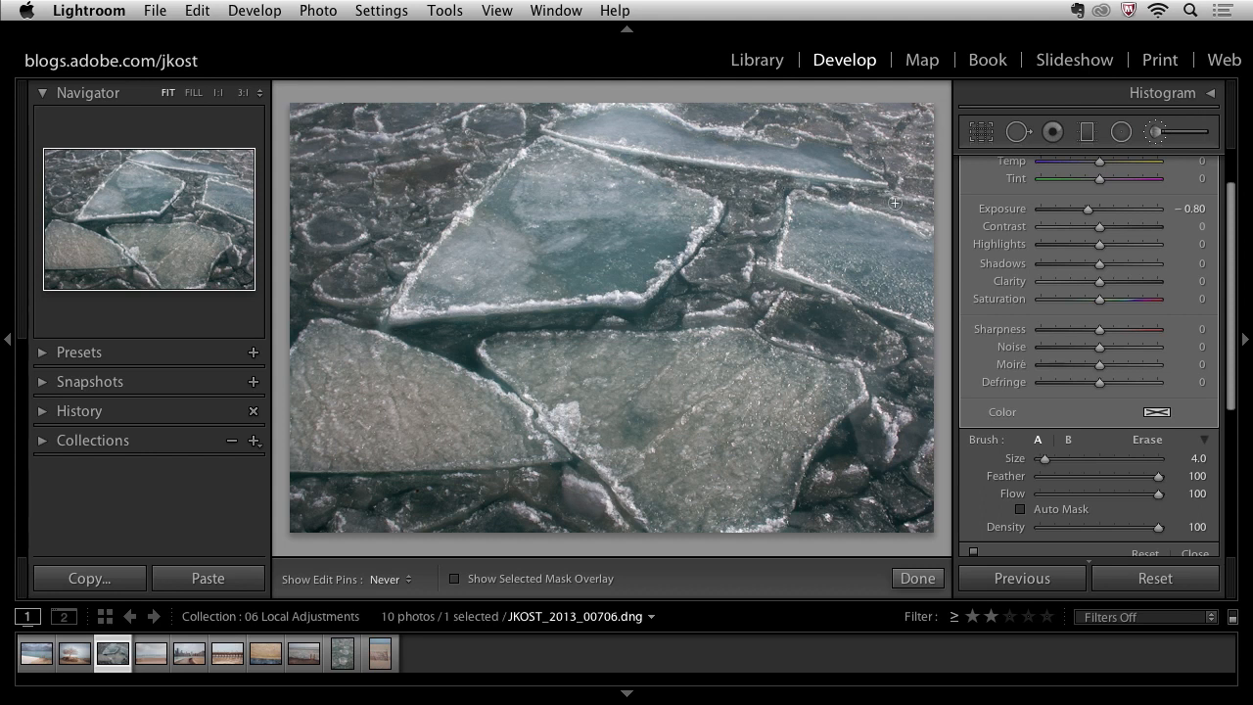
key(h)
key(h)
key(h)
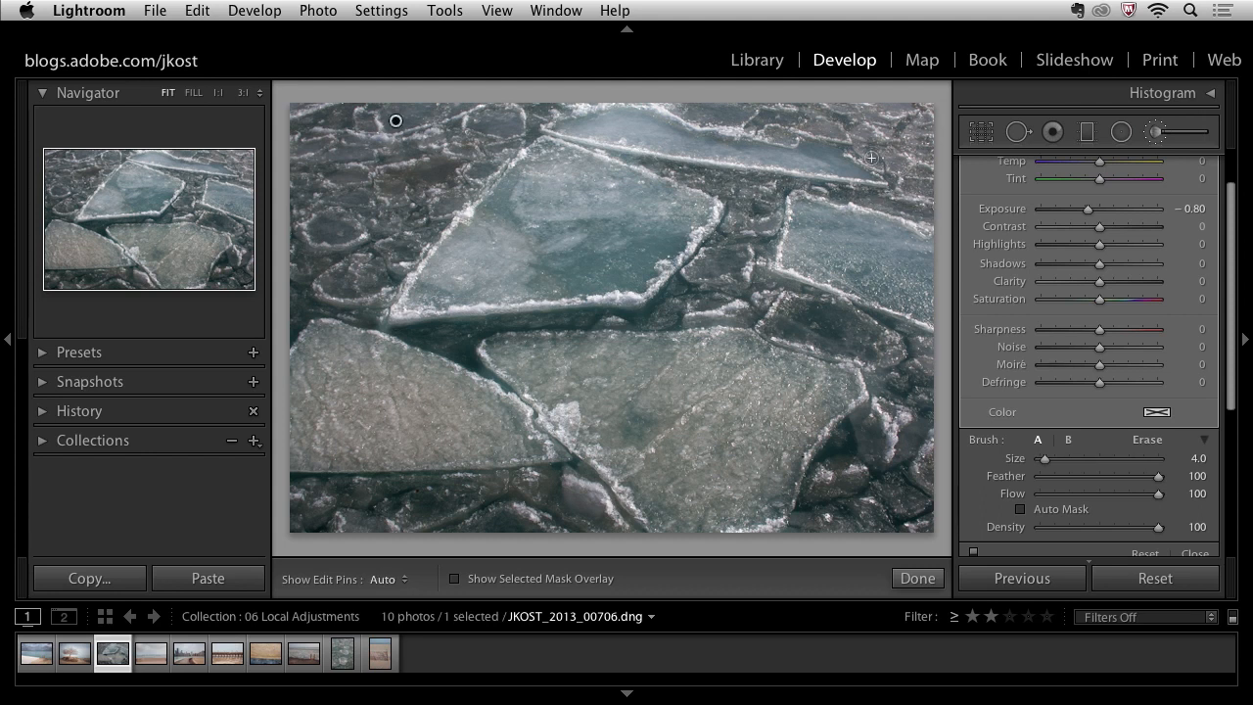
key(h)
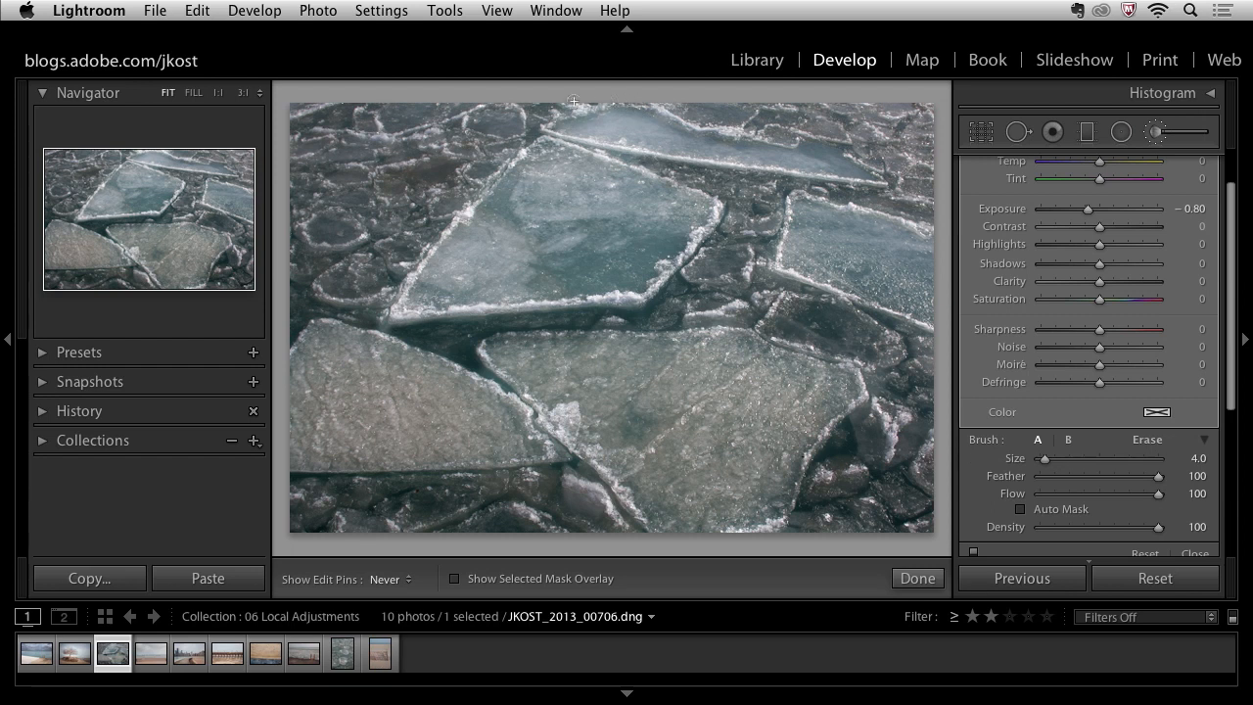
key(h)
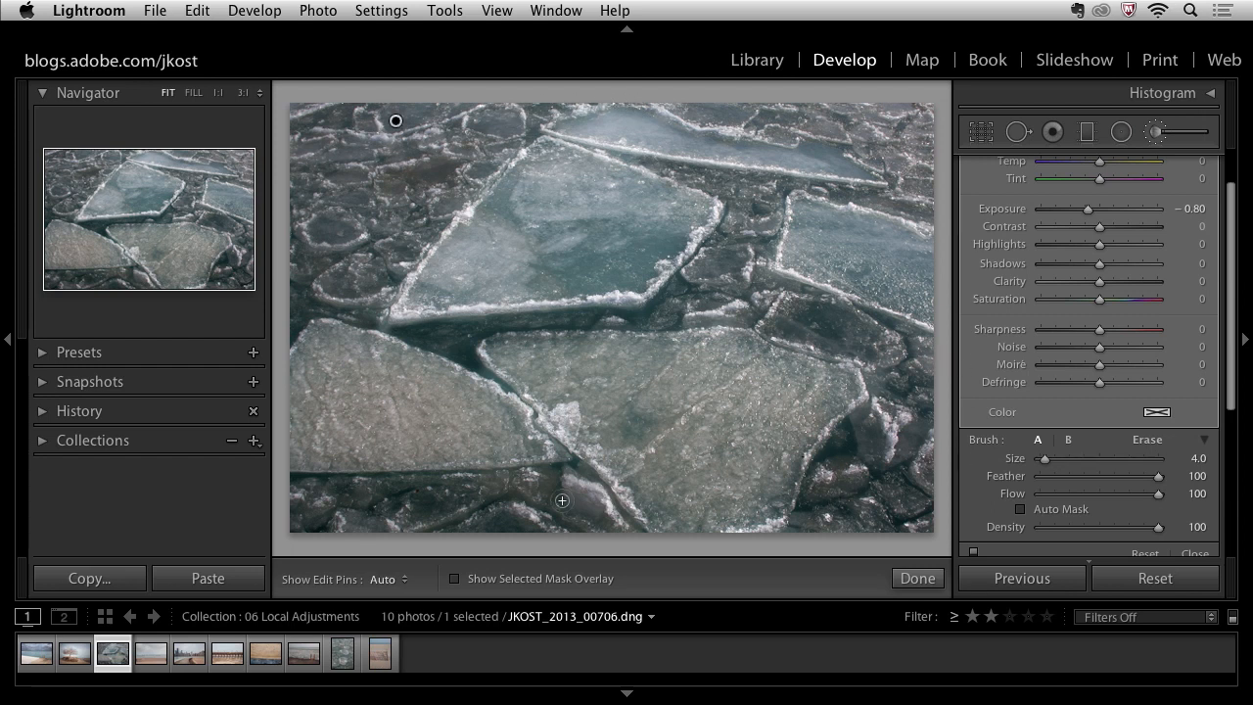
key(h)
key(h)
drag(1090, 215, 1091, 214)
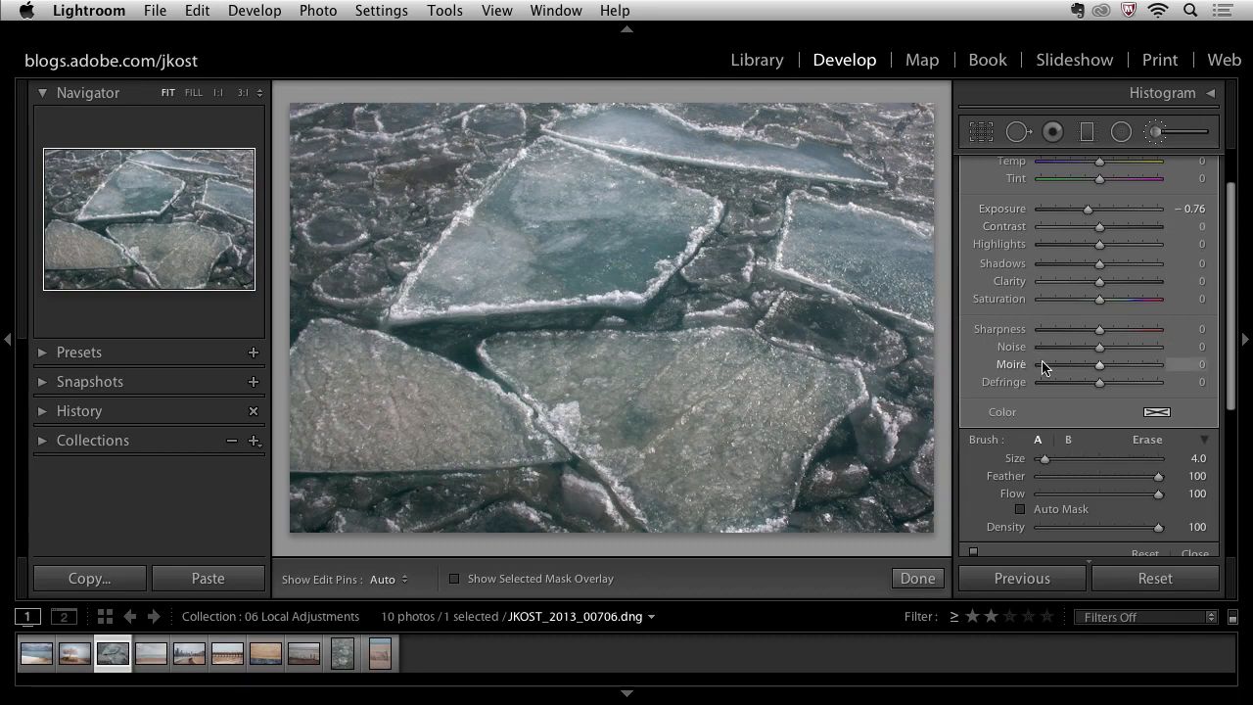
Step: Start a new brush mask with Exposure reset to 0.00 and Temp set to −25
scroll(1042, 366, up, 2)
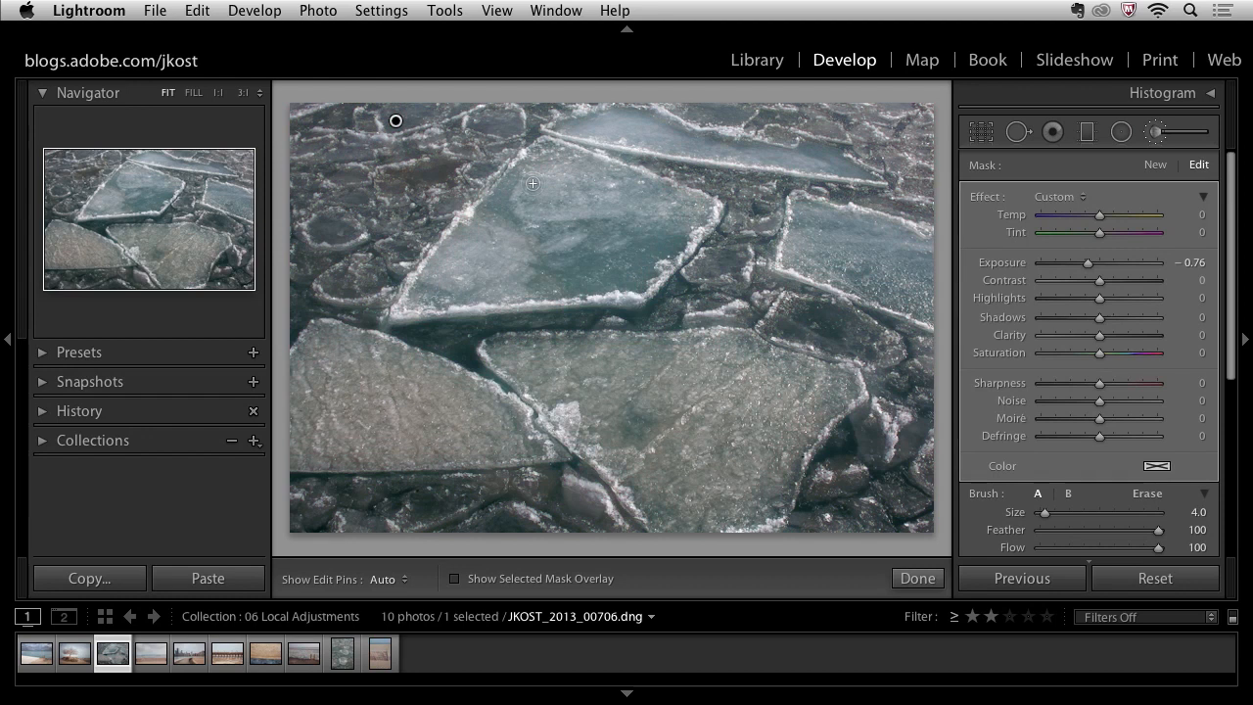
click(1157, 166)
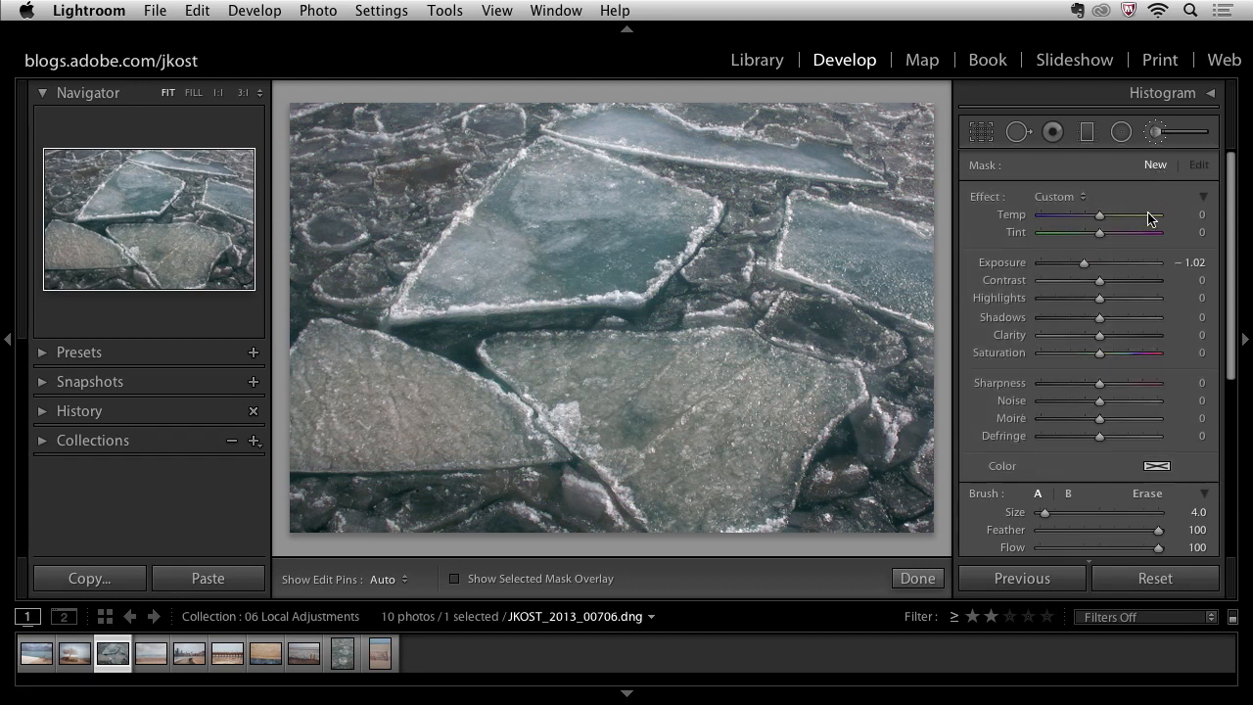
double_click(1008, 264)
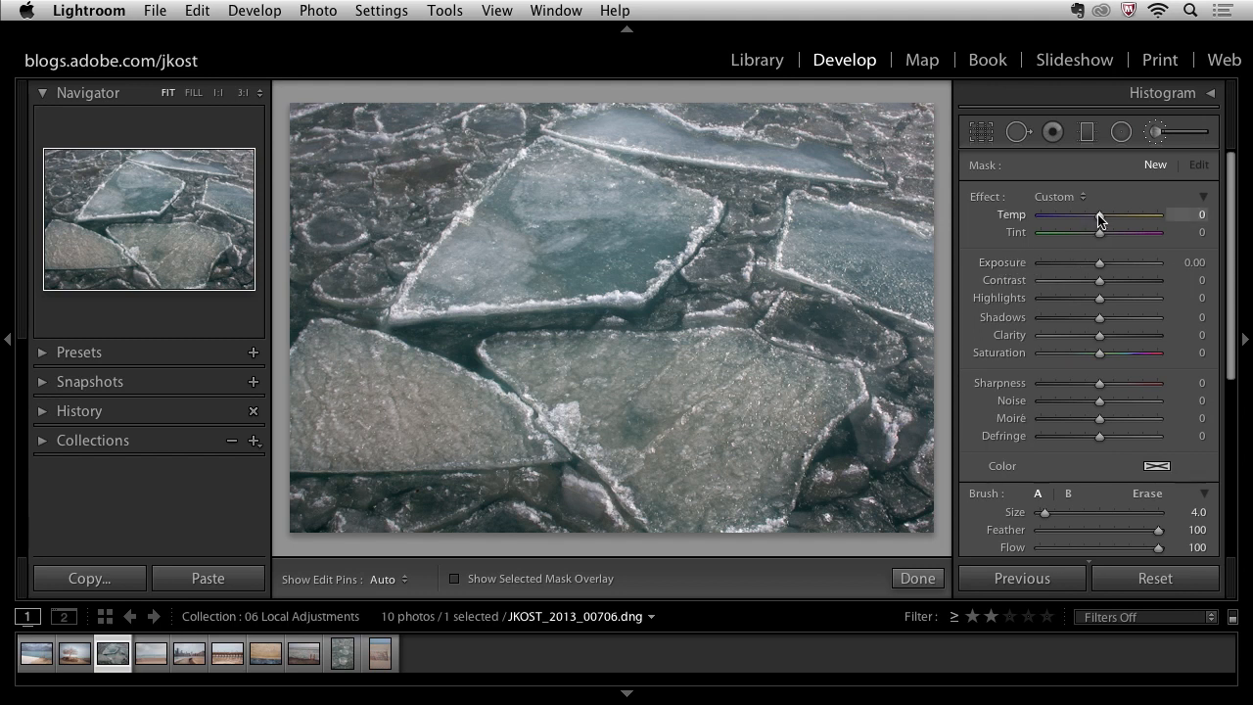
drag(1095, 218, 1092, 220)
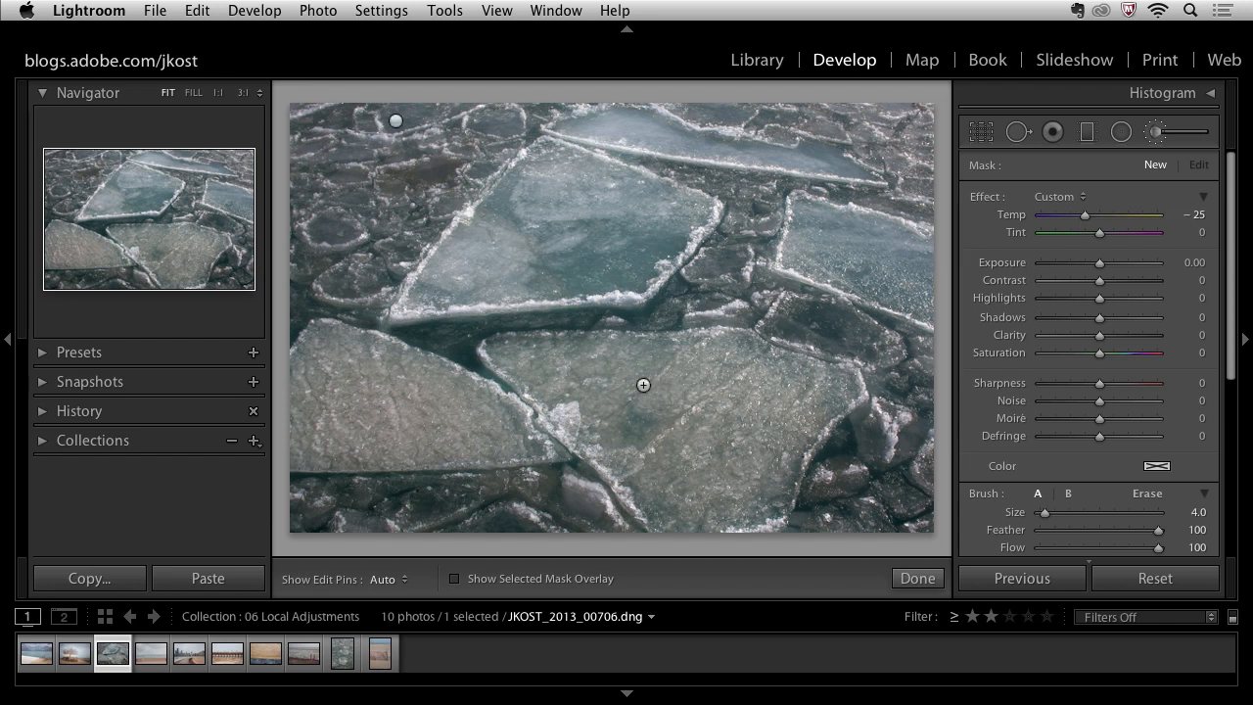
Step: Paint the cool tint over the two large lower ice floes with brush size 10
key(h)
mouse_move(512, 356)
mouse_down()
mouse_move(562, 396)
mouse_move(515, 348)
mouse_move(567, 382)
mouse_move(542, 360)
mouse_move(590, 358)
mouse_up()
scroll(572, 382, up, 6)
mouse_move(754, 365)
mouse_down()
mouse_move(830, 383)
mouse_move(774, 482)
mouse_move(684, 507)
mouse_move(703, 516)
mouse_move(641, 493)
mouse_move(498, 358)
mouse_move(574, 388)
mouse_move(692, 484)
mouse_move(654, 438)
mouse_move(620, 444)
mouse_move(649, 475)
mouse_move(636, 411)
mouse_move(680, 385)
mouse_up()
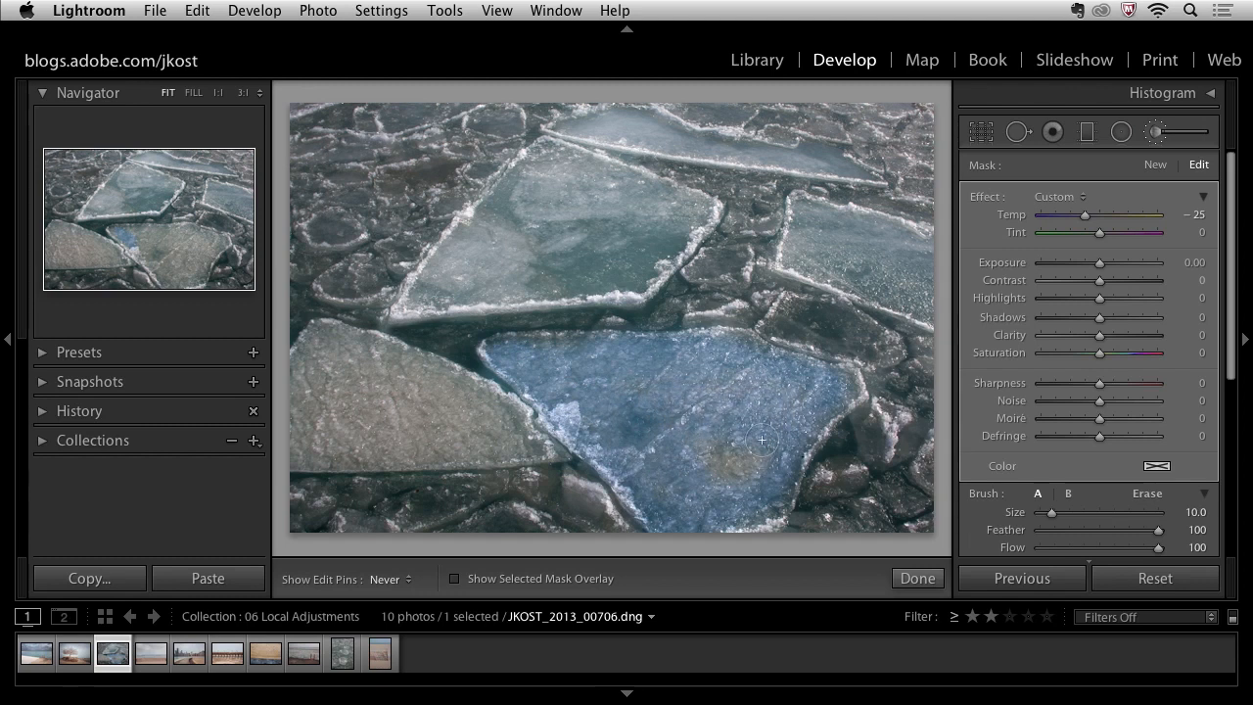
mouse_move(761, 440)
mouse_down()
mouse_move(728, 463)
mouse_move(738, 481)
mouse_move(707, 451)
mouse_move(725, 470)
mouse_move(650, 485)
mouse_move(343, 345)
mouse_move(278, 409)
mouse_move(321, 373)
mouse_move(367, 376)
mouse_move(293, 438)
mouse_move(457, 458)
mouse_move(501, 451)
mouse_move(377, 398)
mouse_move(285, 389)
mouse_move(476, 440)
mouse_up()
key(h)
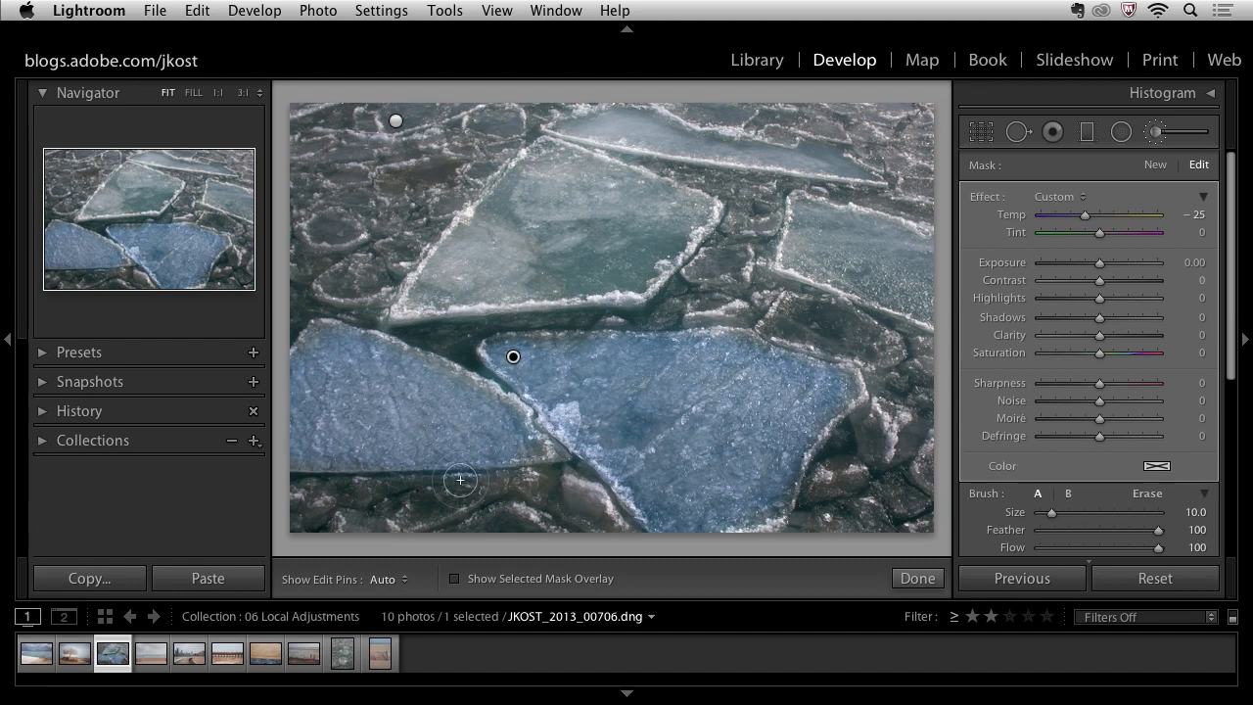
Step: Erase the tint spilling below the lower-left floe with eraser size 10, and set Temp to −15 and Tint to −10
click(1145, 493)
key(bracketleft)
key(h)
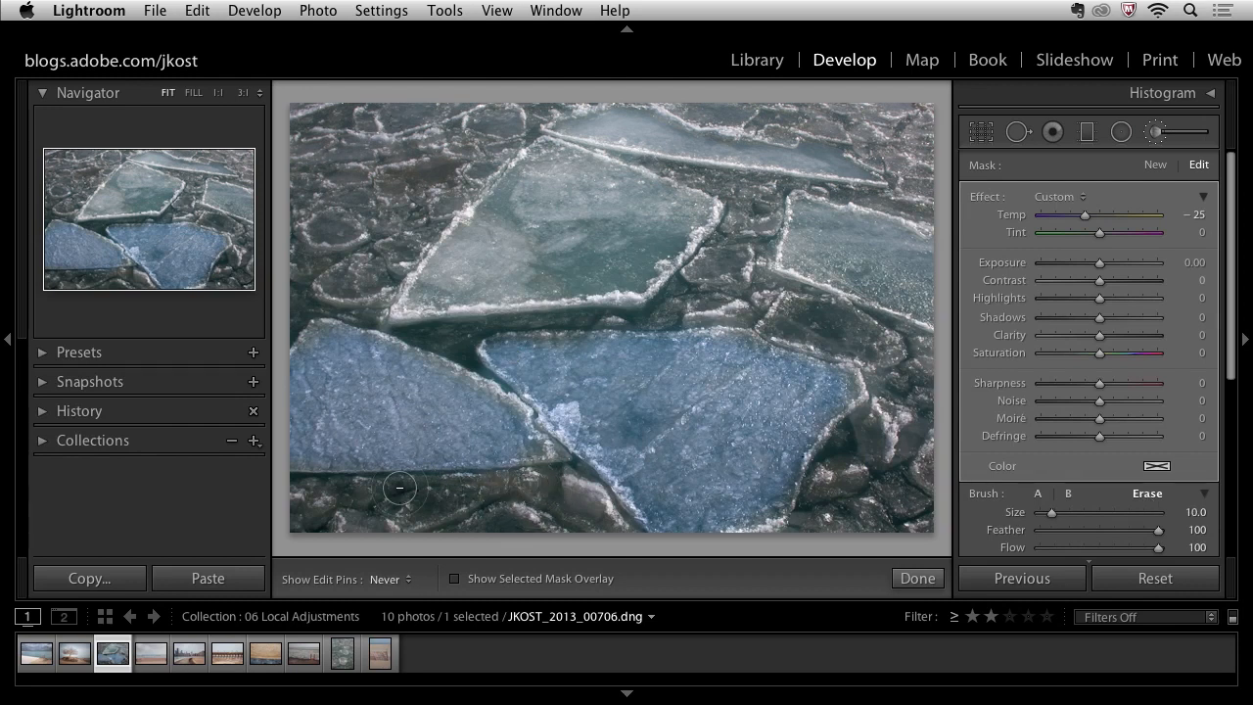
mouse_move(331, 488)
mouse_down()
mouse_move(513, 495)
mouse_move(391, 501)
mouse_move(534, 499)
mouse_up()
key(h)
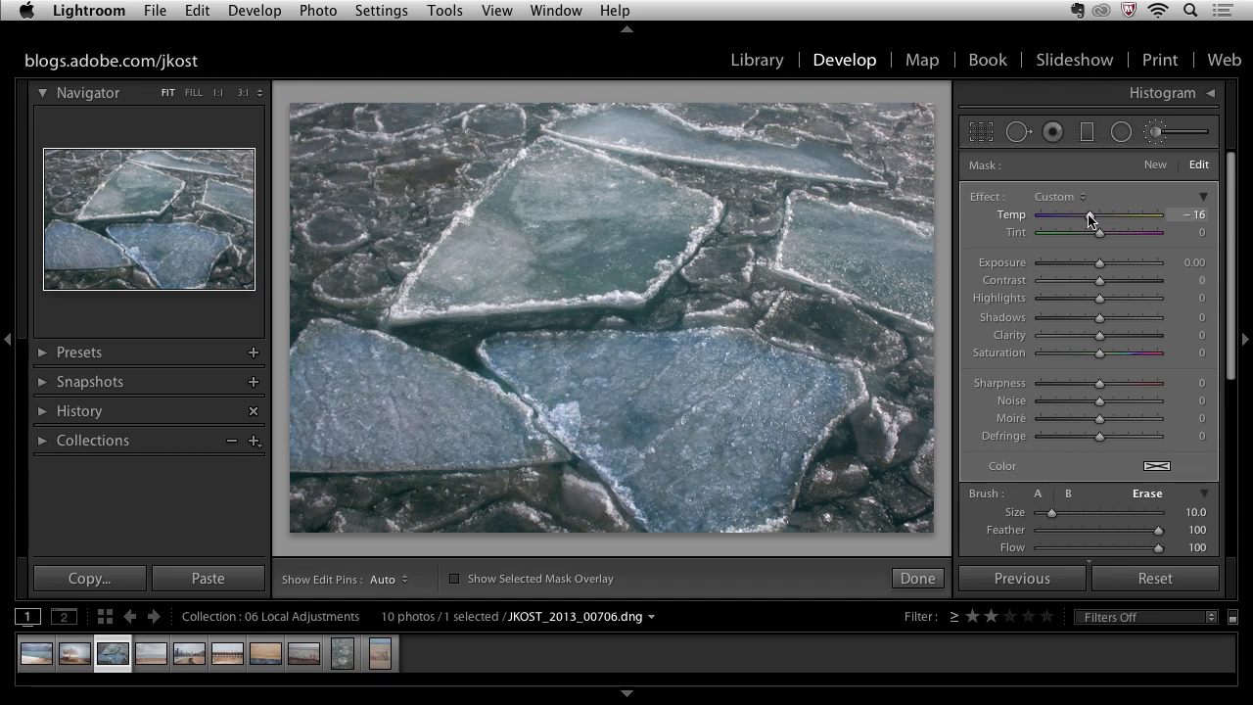
drag(1089, 219, 1091, 217)
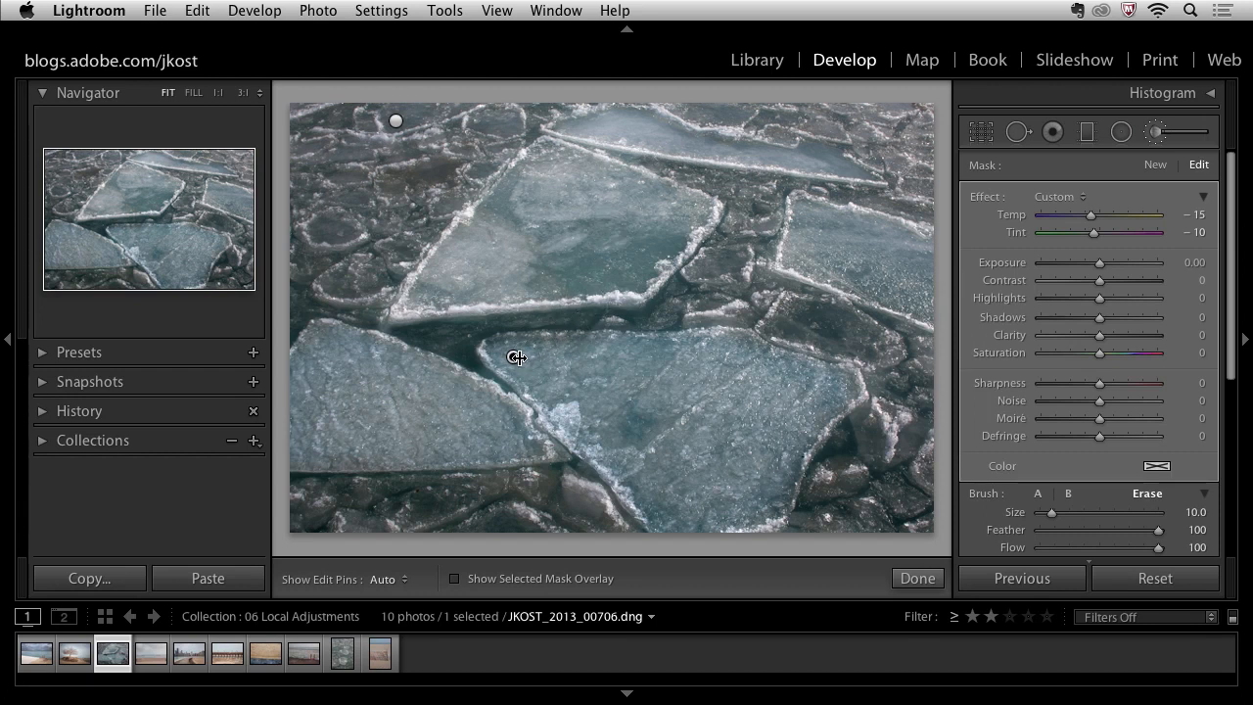
Step: Reselect the darkening brush mask and extend it over the long floe at the photo's upper edge with brush size 10
mouse_move(514, 358)
mouse_move(395, 125)
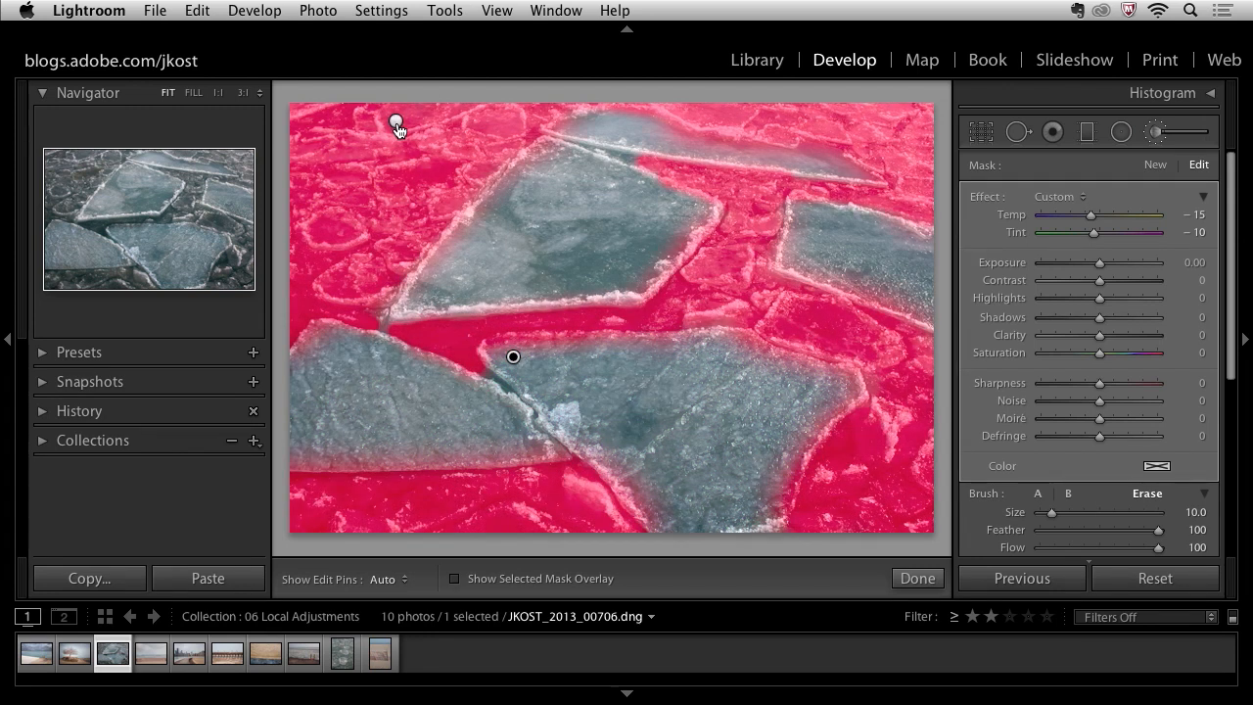
click(396, 122)
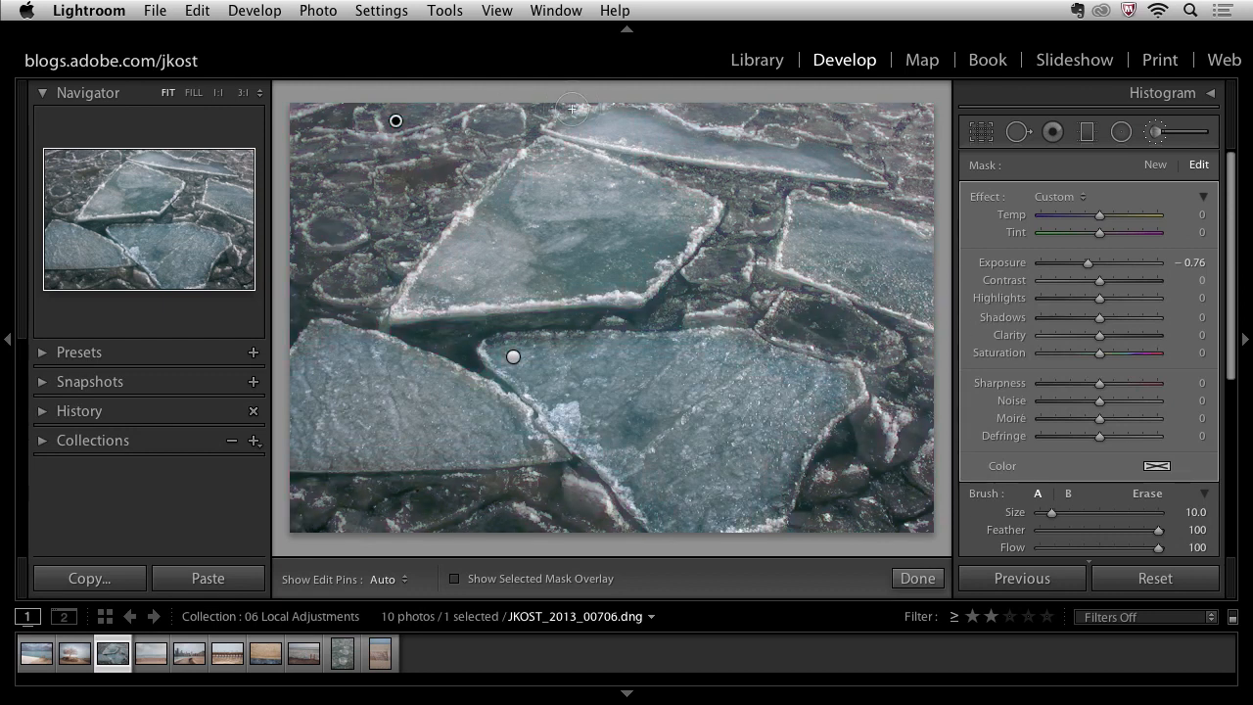
key(h)
mouse_move(594, 116)
mouse_down()
mouse_move(651, 132)
mouse_move(531, 112)
mouse_move(682, 146)
mouse_move(644, 126)
mouse_move(690, 130)
mouse_move(736, 153)
mouse_move(786, 137)
mouse_move(724, 137)
mouse_move(771, 156)
mouse_move(871, 157)
mouse_up()
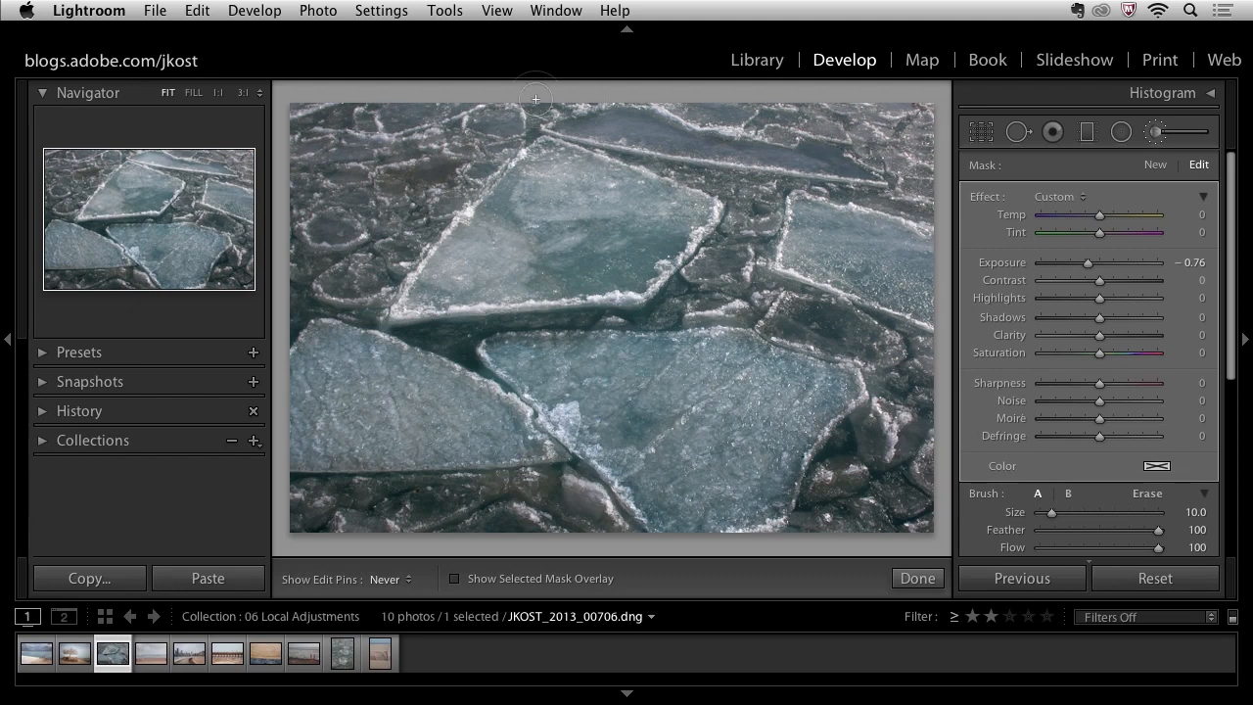
key(h)
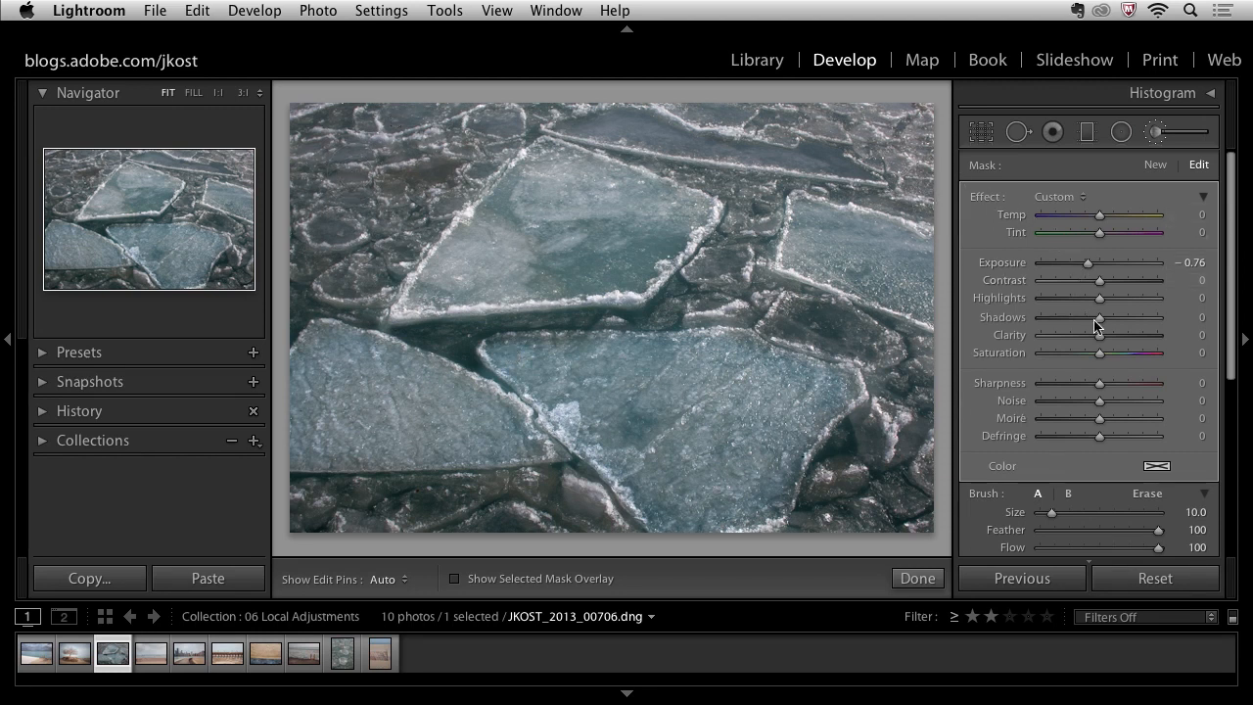
Step: Set the darkening mask's Shadows to −88, Clarity to −91 and Sharpness to −83, and save the settings as the effect preset Test
drag(1095, 320, 1042, 340)
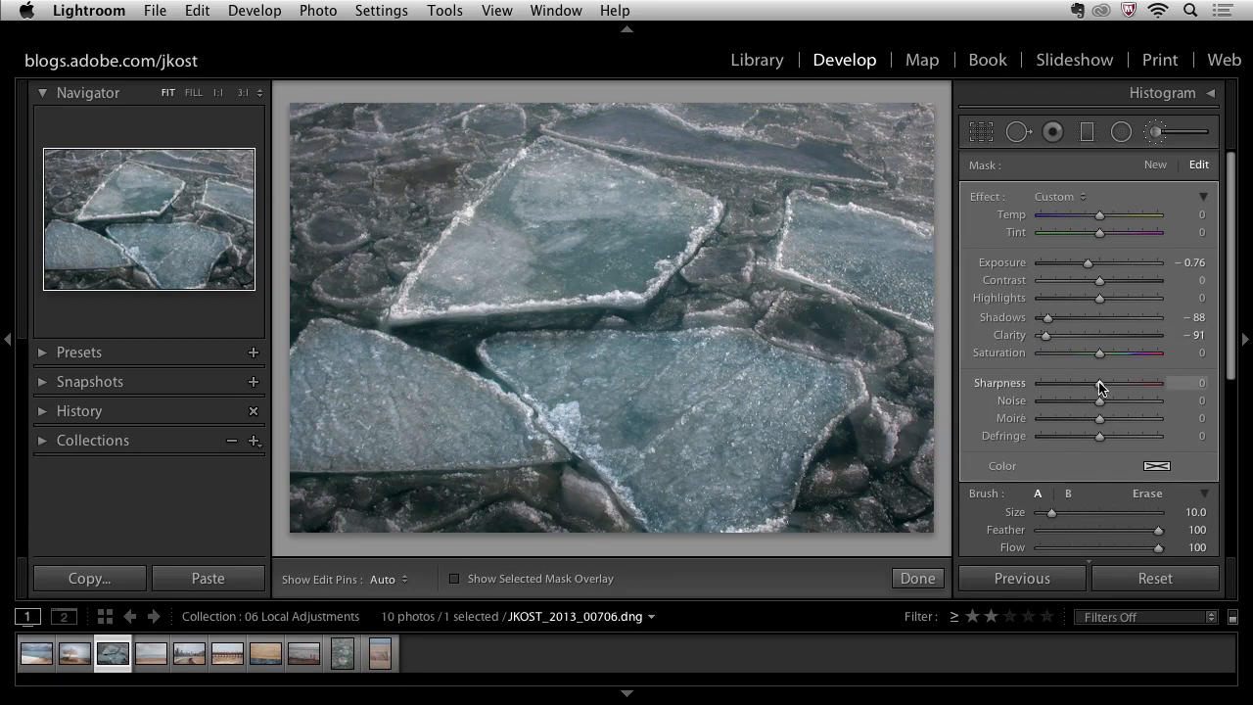
drag(1099, 382, 1050, 385)
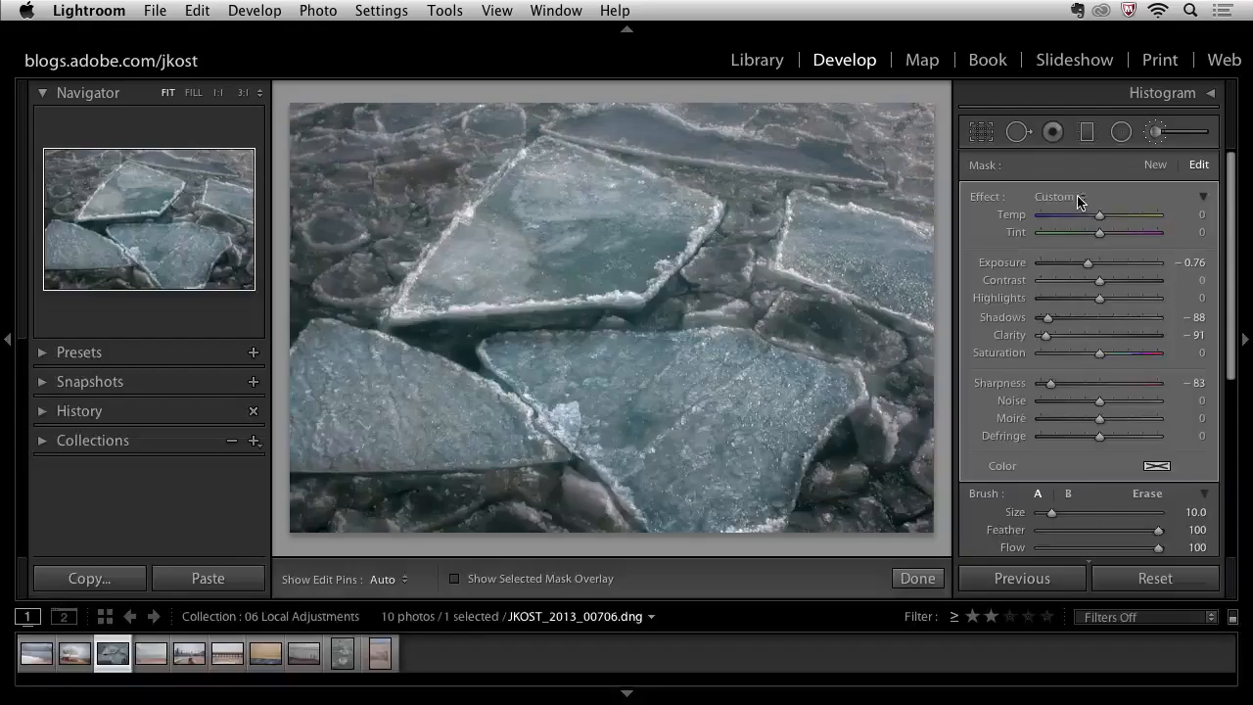
click(1066, 196)
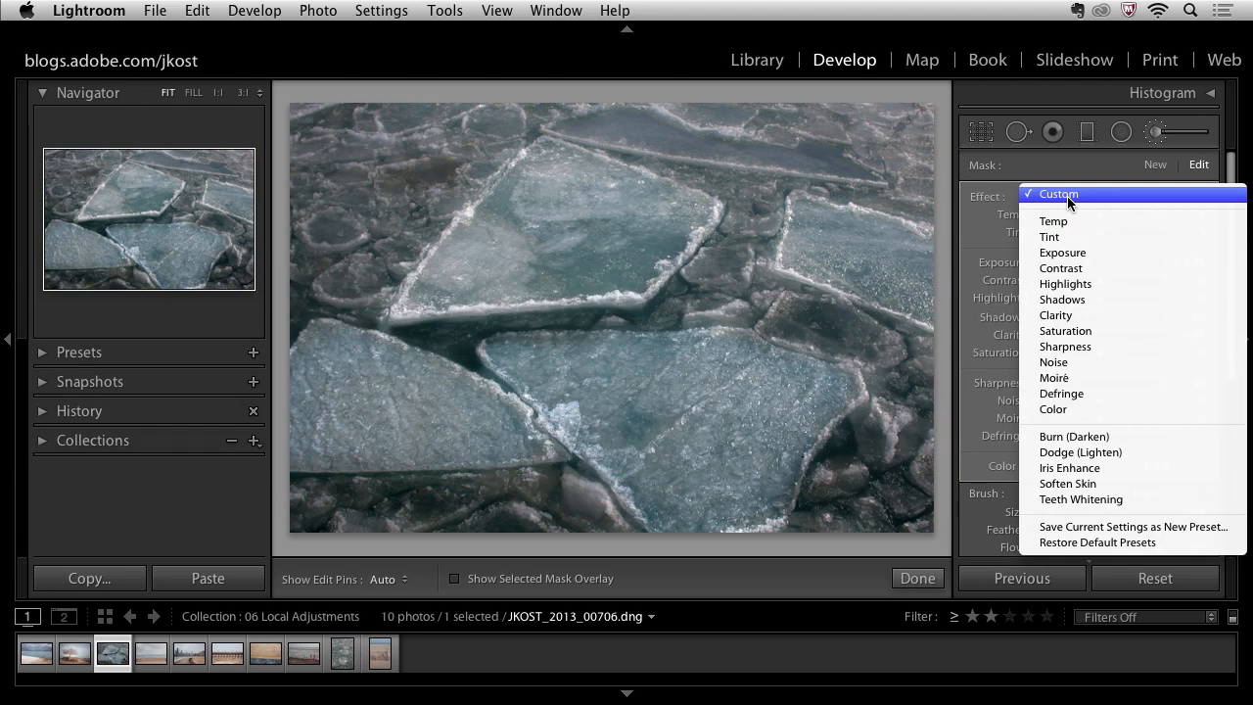
click(1111, 530)
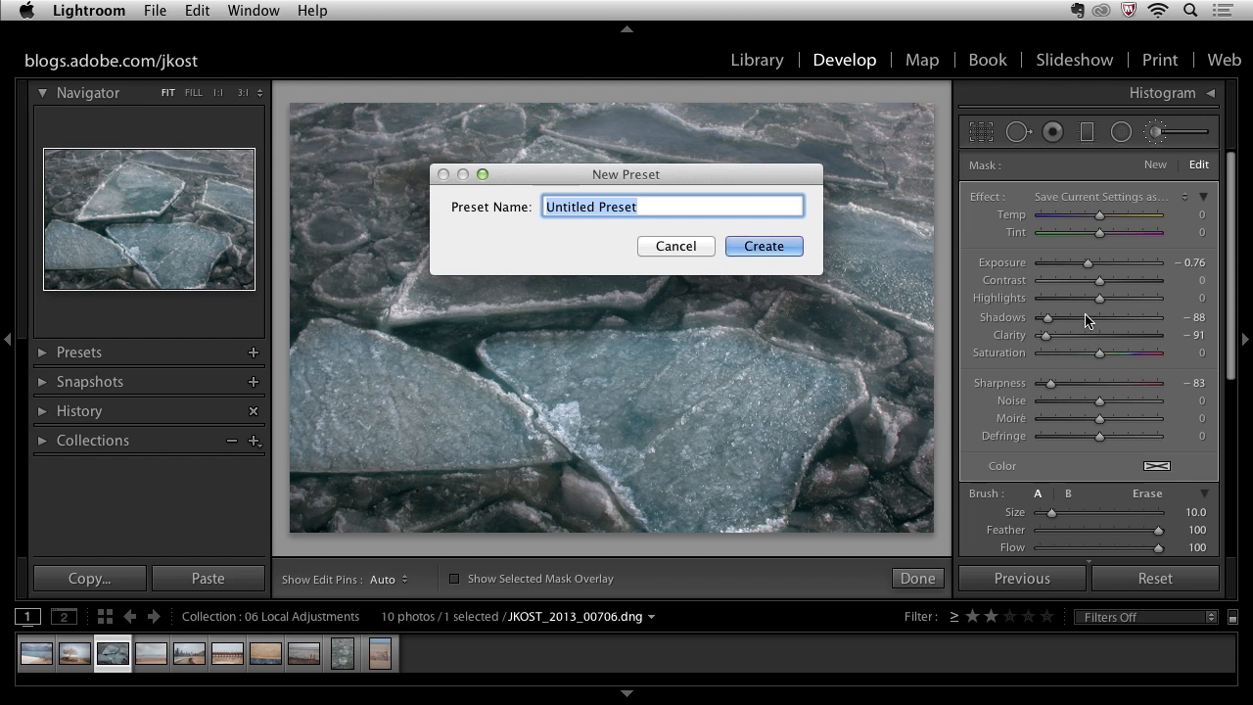
text(Test)
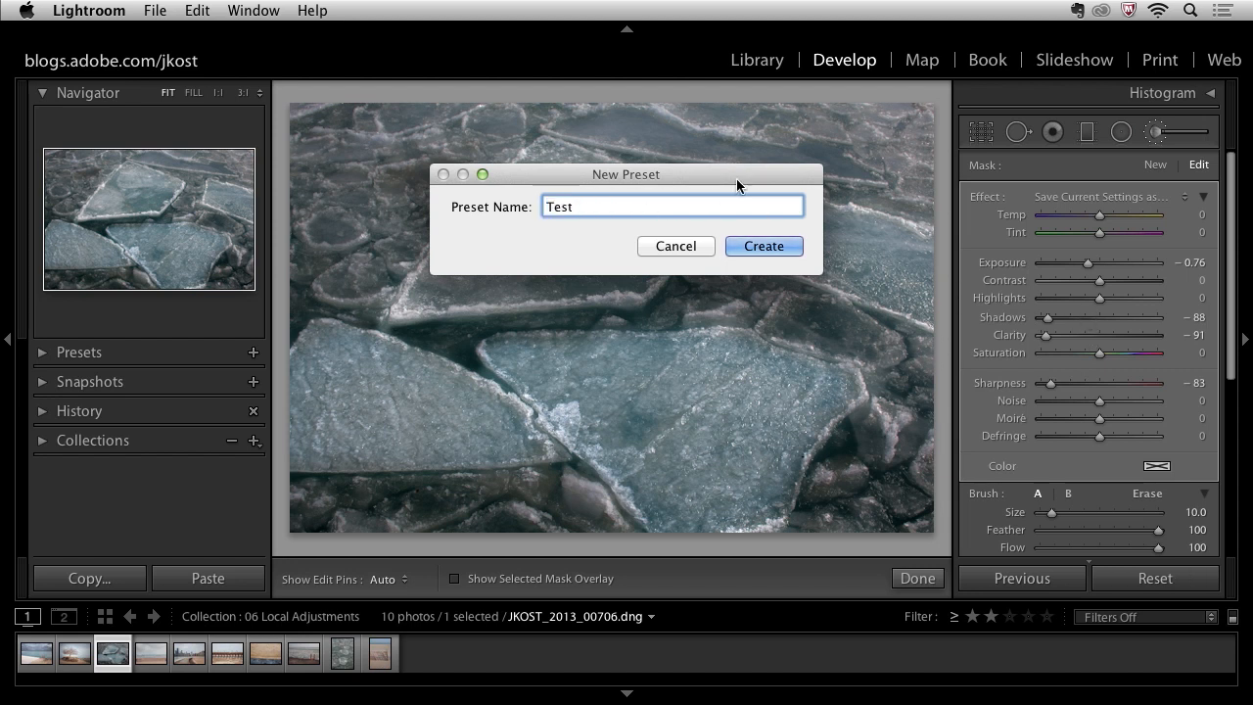
click(745, 251)
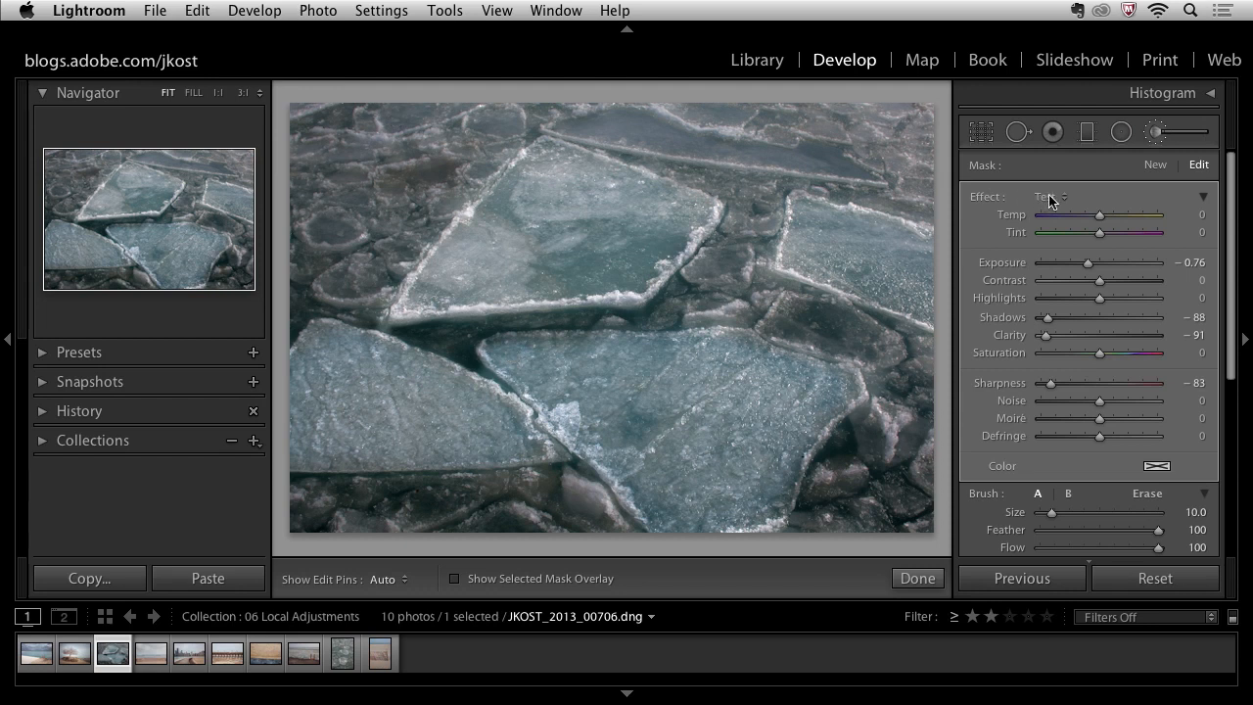
Step: In the Radial Filter, load the Dodge (Lighten) effect preset and switch back to the Test preset
click(1121, 135)
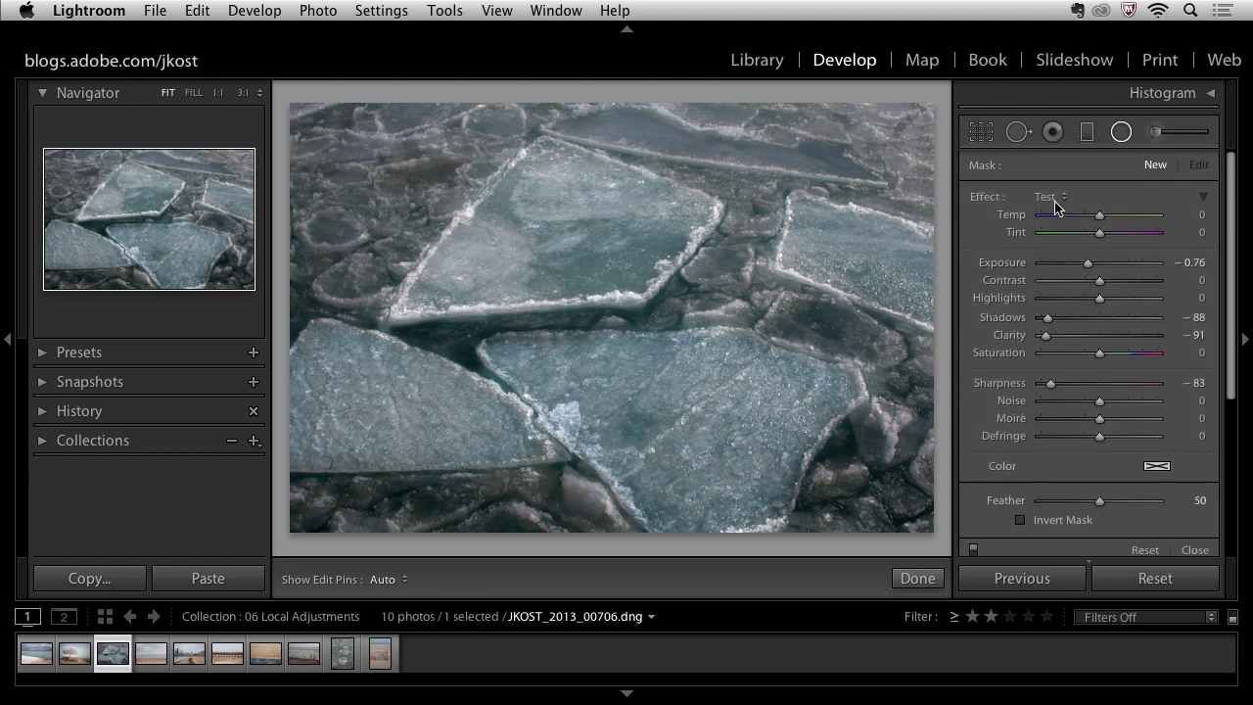
click(1058, 196)
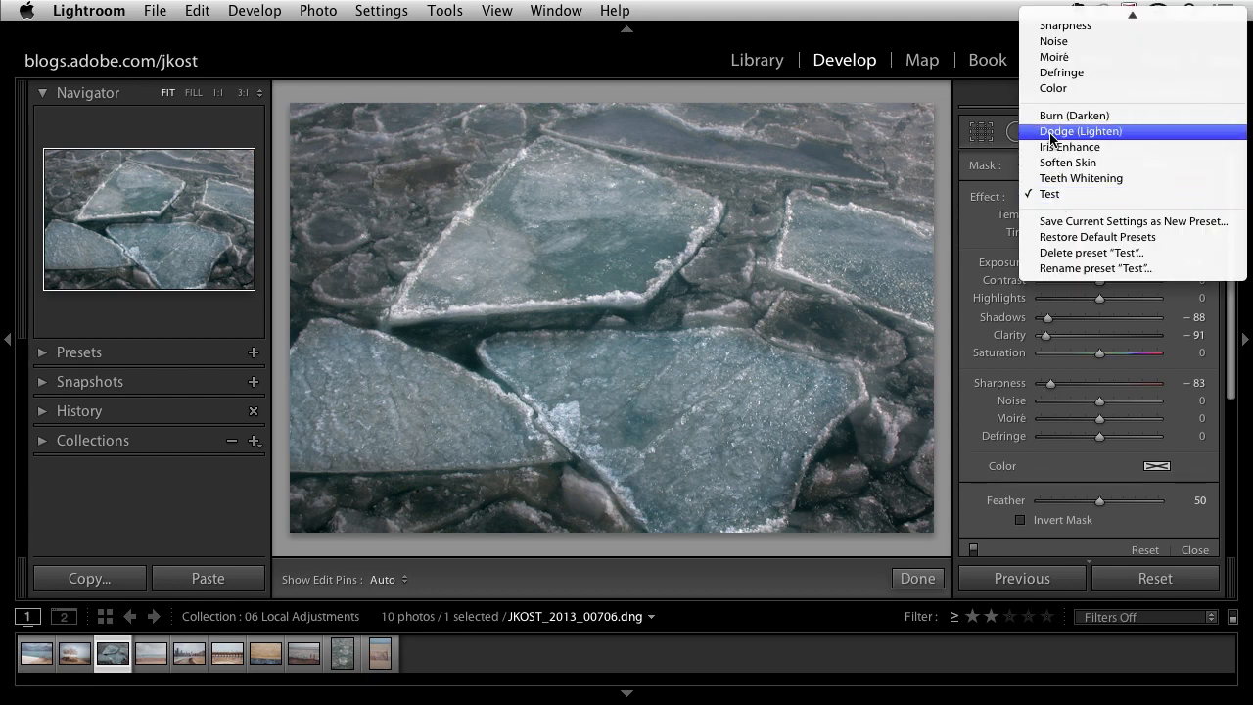
click(1076, 131)
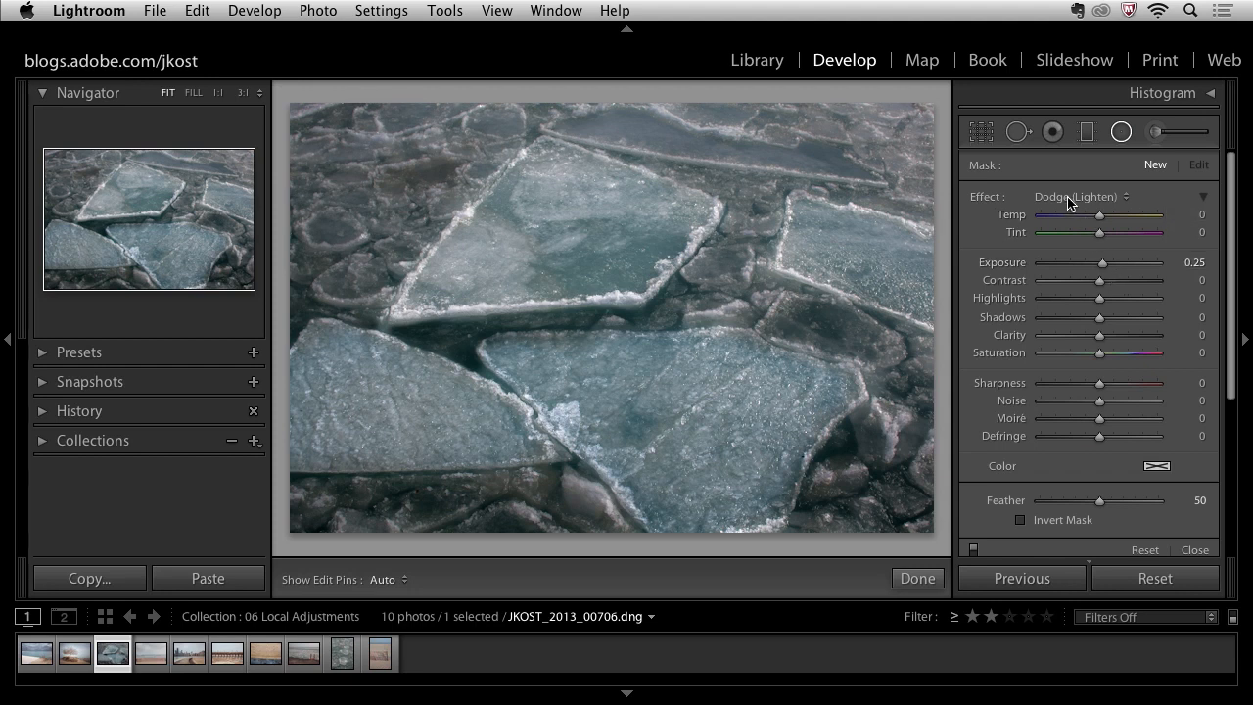
click(1067, 196)
click(1067, 256)
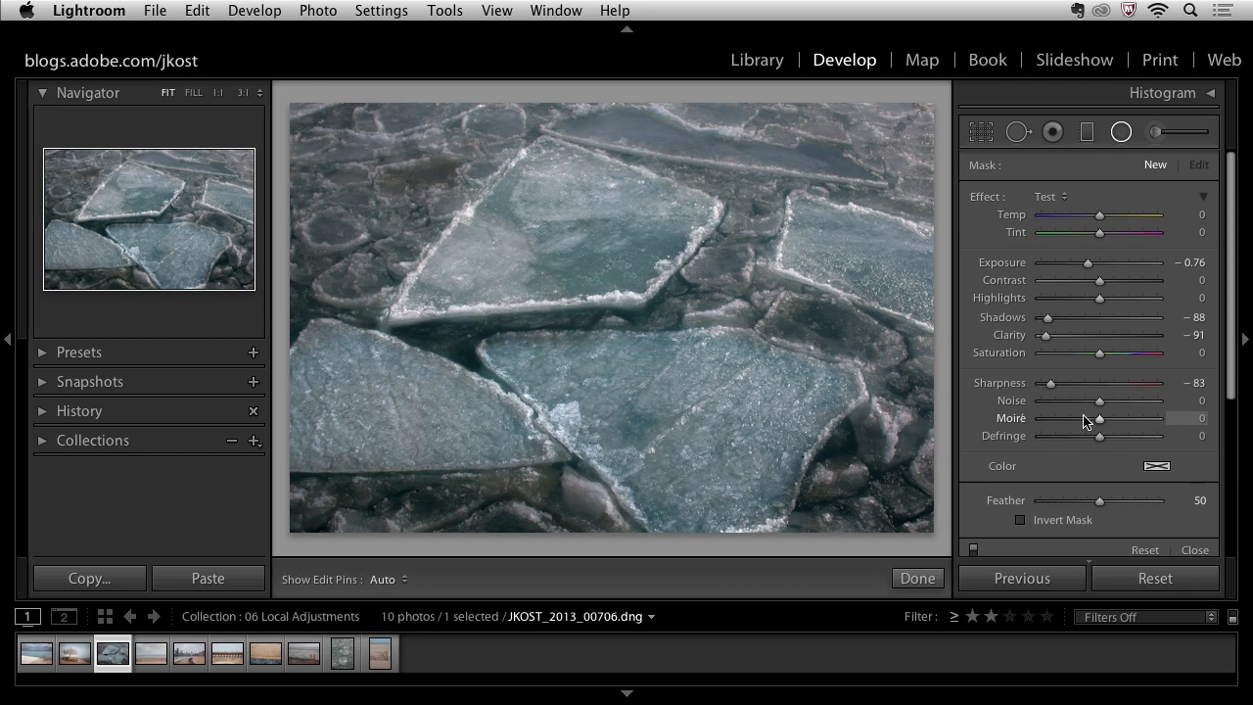
click(1062, 196)
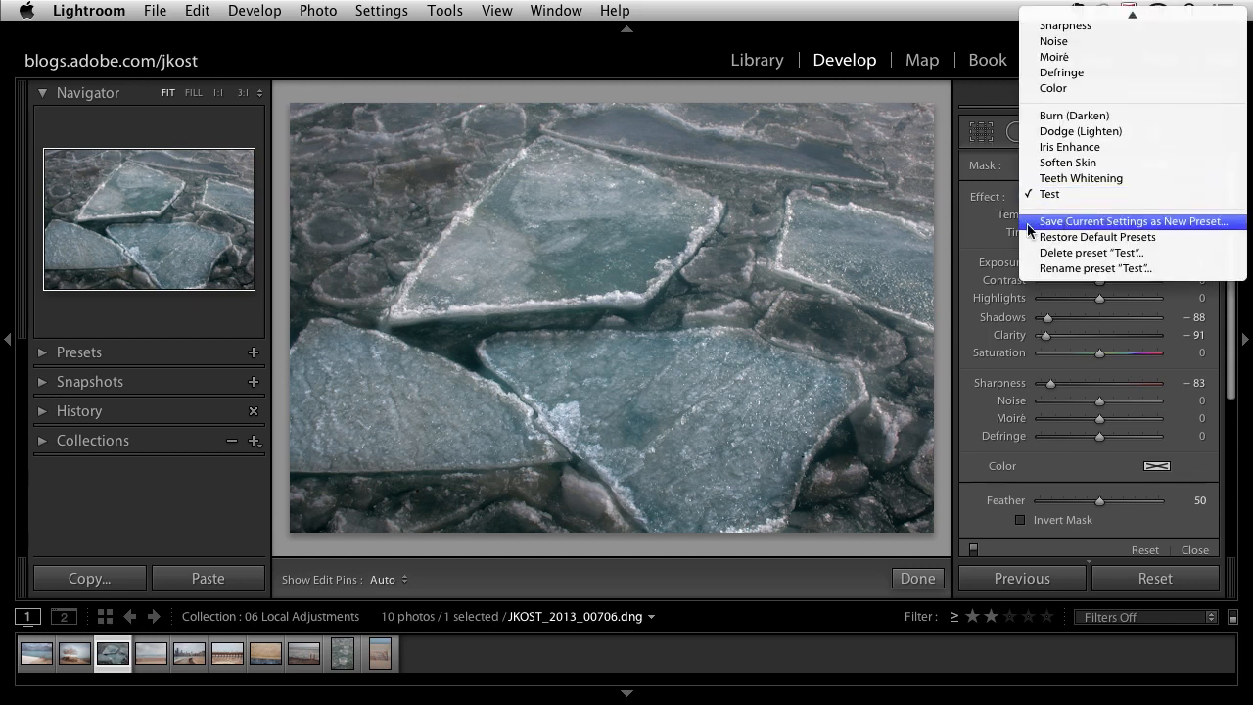
Step: Return to the Adjustment Brush and set its Flow to 14
click(1051, 143)
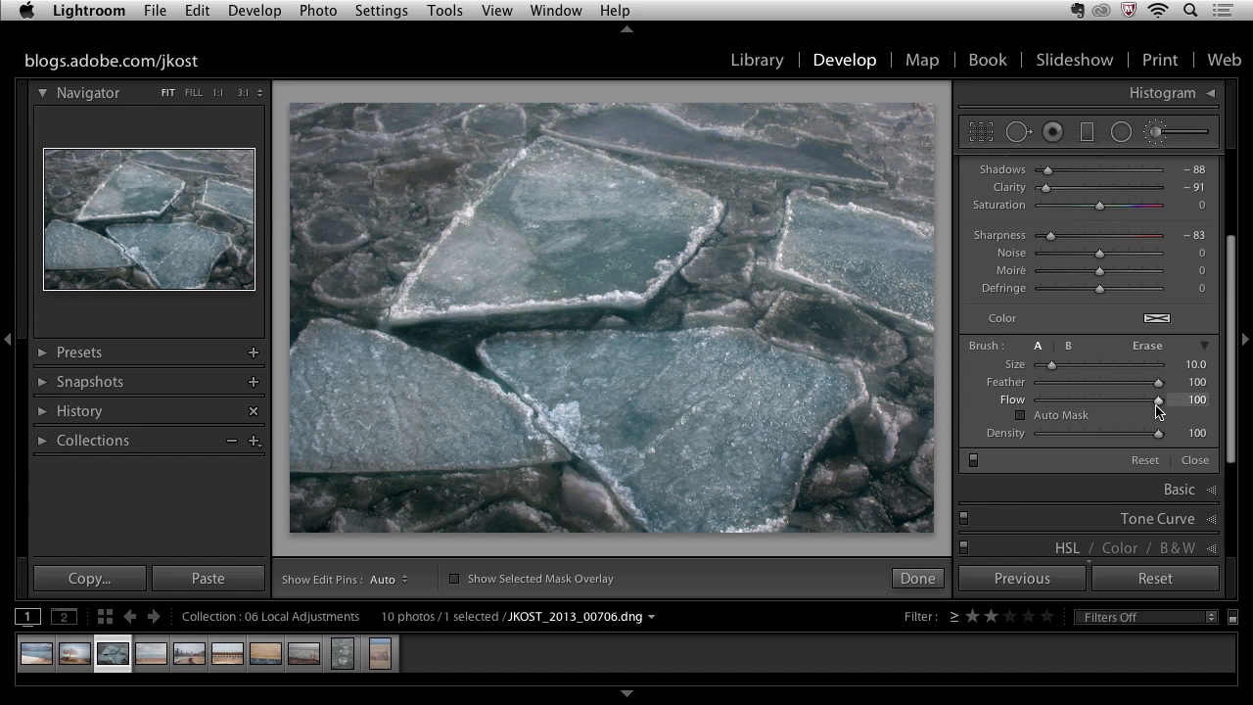
drag(1158, 401, 1055, 402)
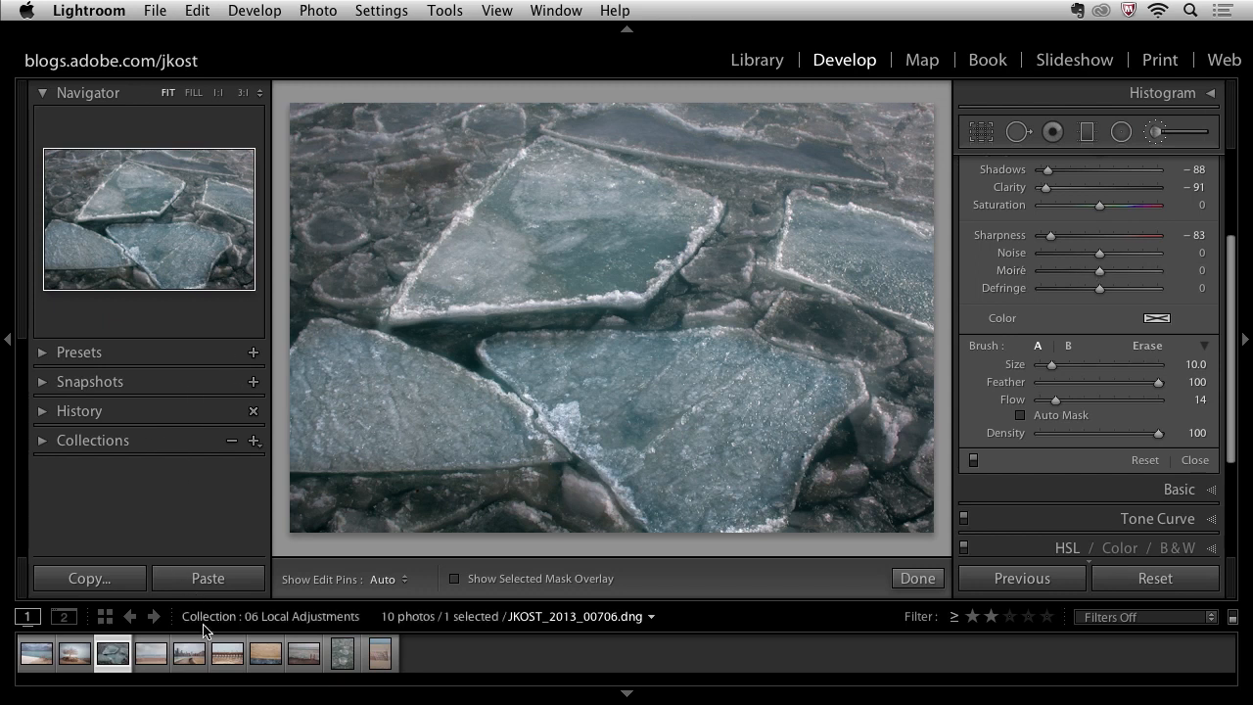
Step: Open the photo of the fenced beach and place a size 76 Heal spot over the figure at the shoreline
click(162, 656)
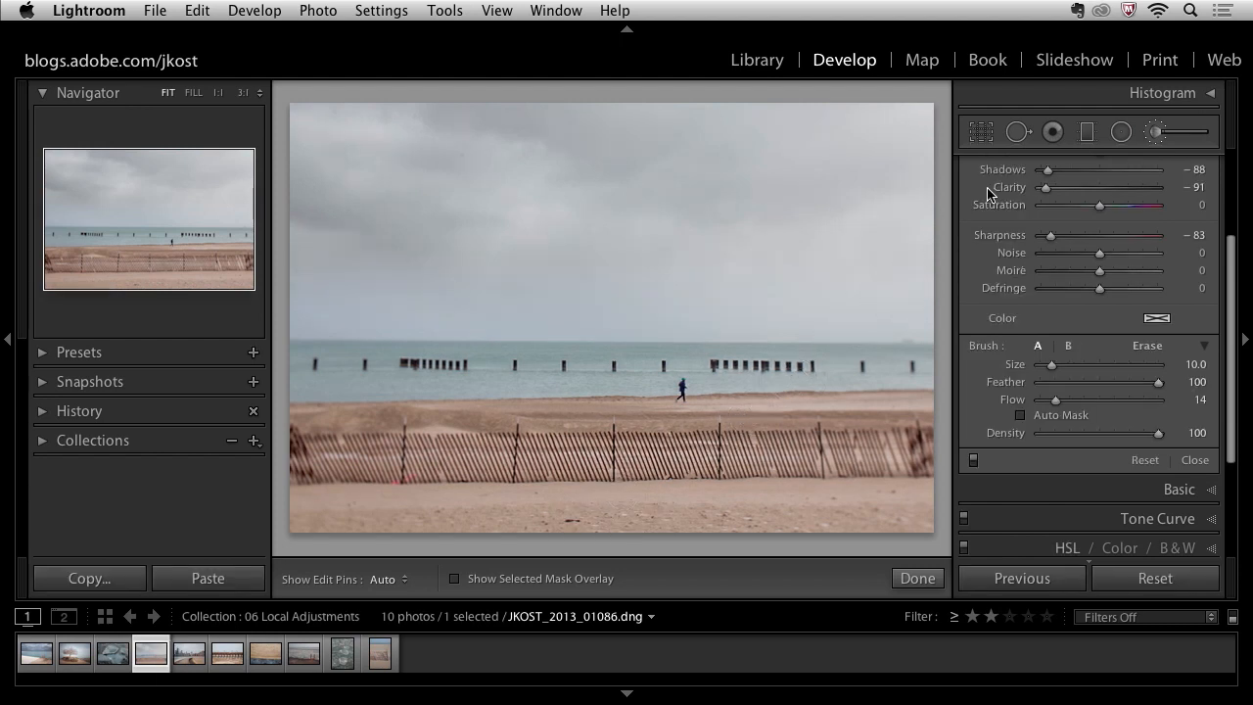
click(1018, 133)
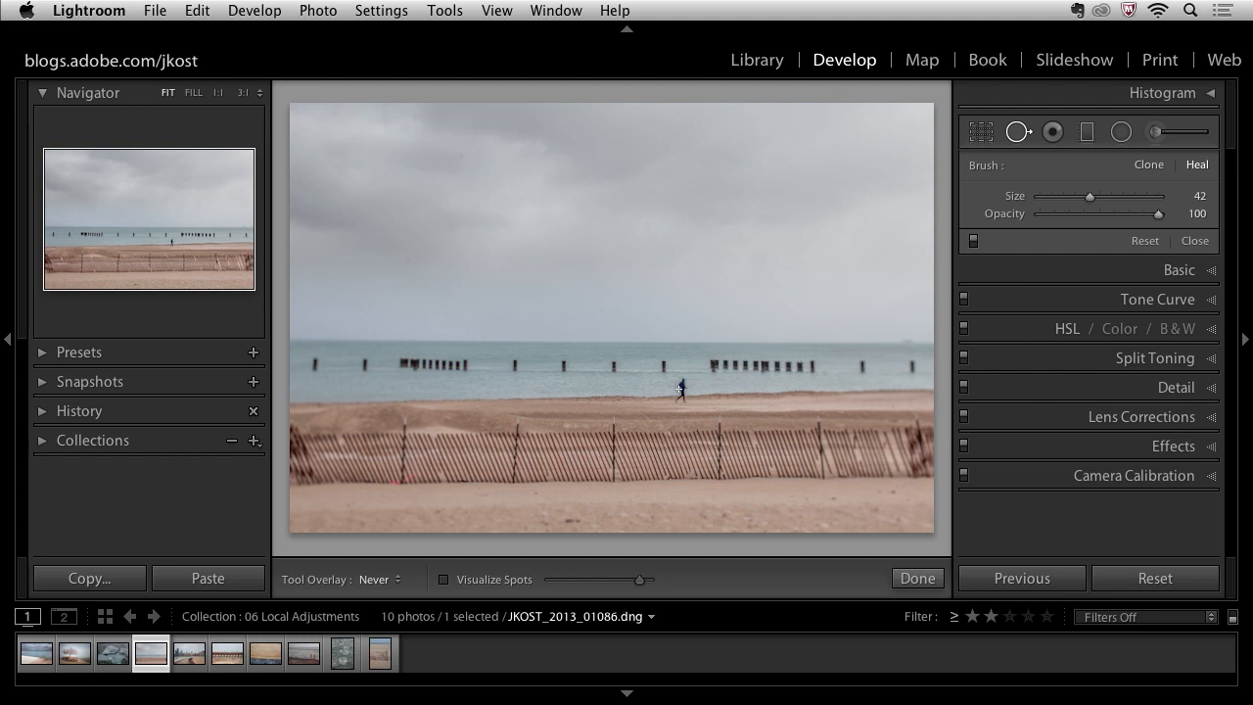
scroll(679, 390, up, 5)
click(682, 385)
drag(682, 395, 683, 397)
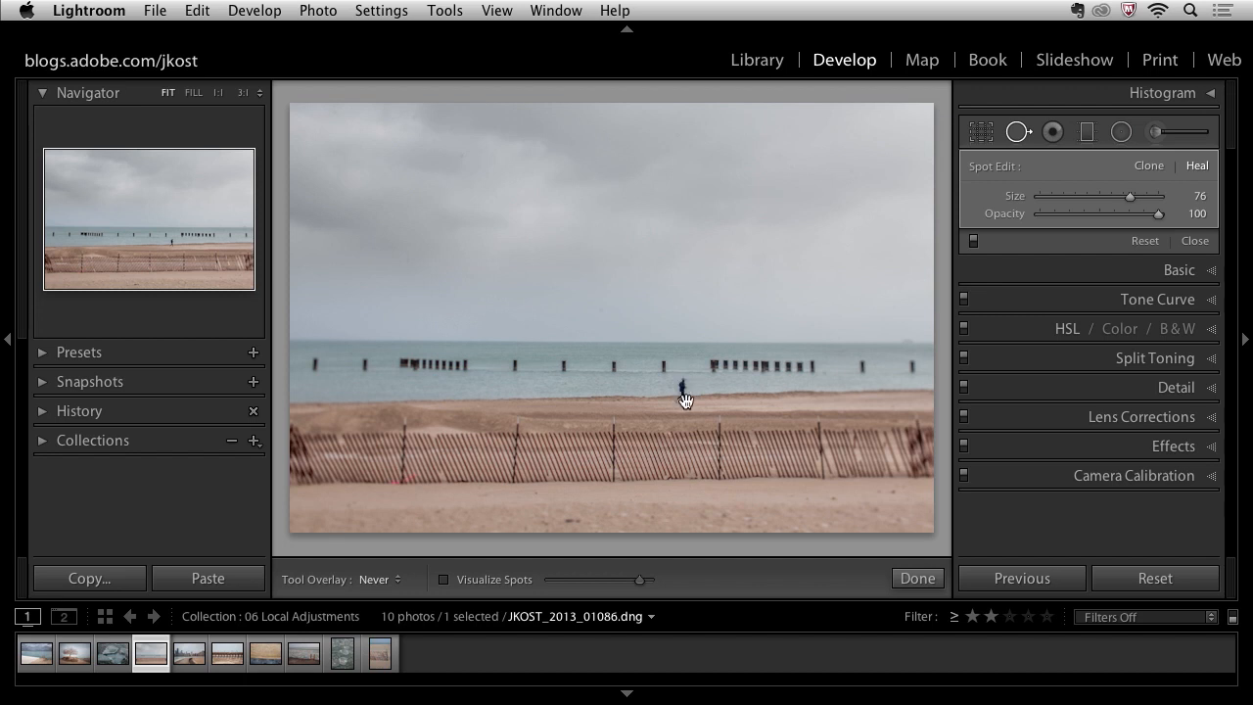
Step: Heal a spot in the upper-left sky at size 76, and turn on Visualize Spots with a slightly higher threshold
key(h)
click(461, 156)
click(445, 579)
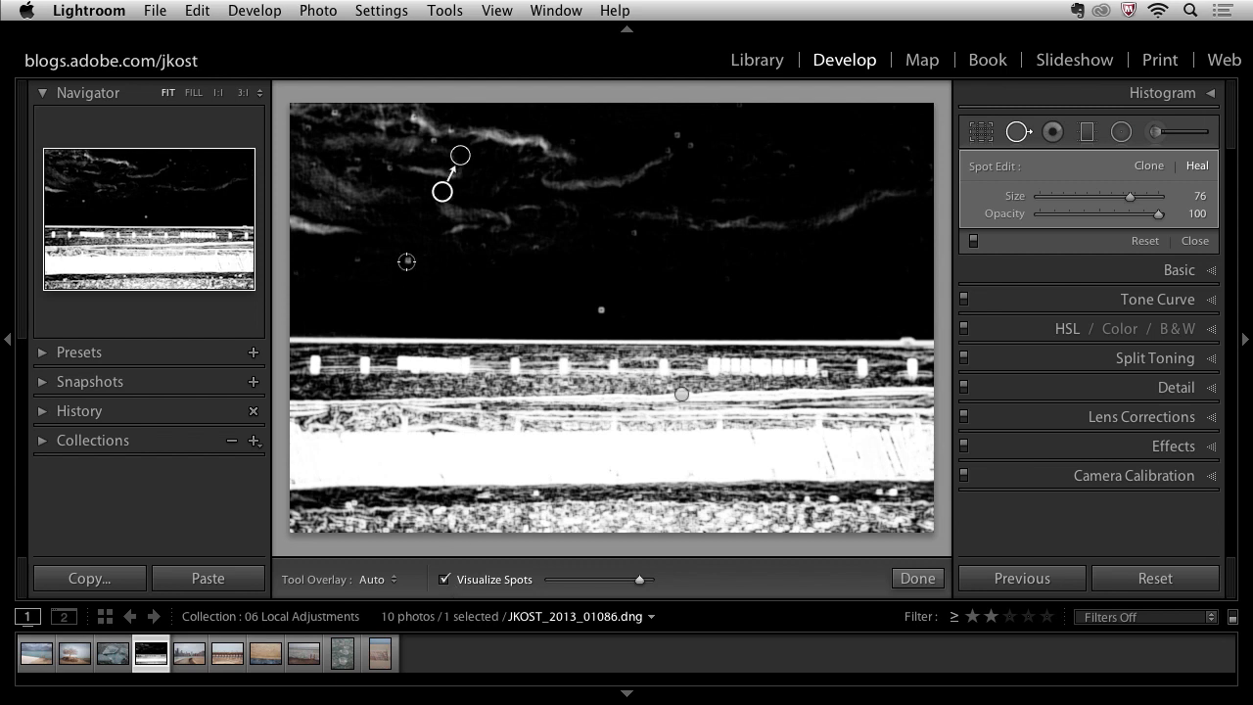
mouse_move(639, 580)
mouse_down()
mouse_move(615, 584)
mouse_move(647, 585)
mouse_up()
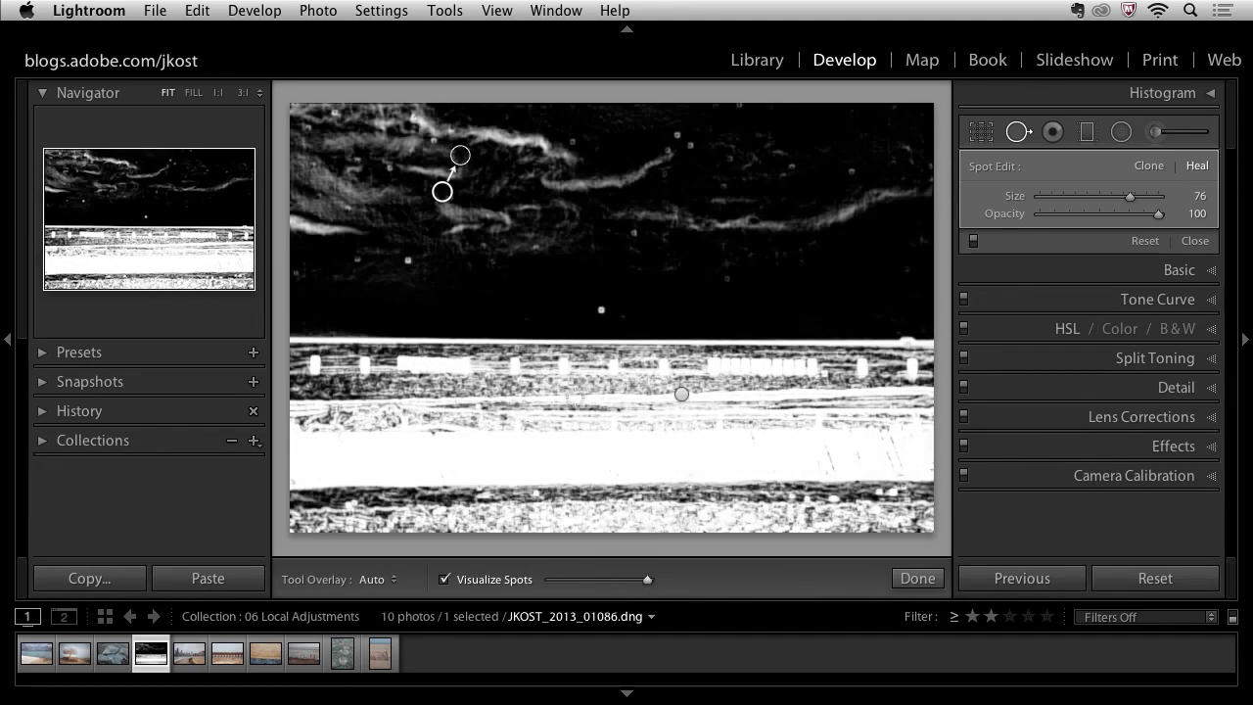
Step: Heal the dust spots in the left, middle and upper sky of the beach photo with spot sizes 76 and 75
key(Escape)
click(408, 259)
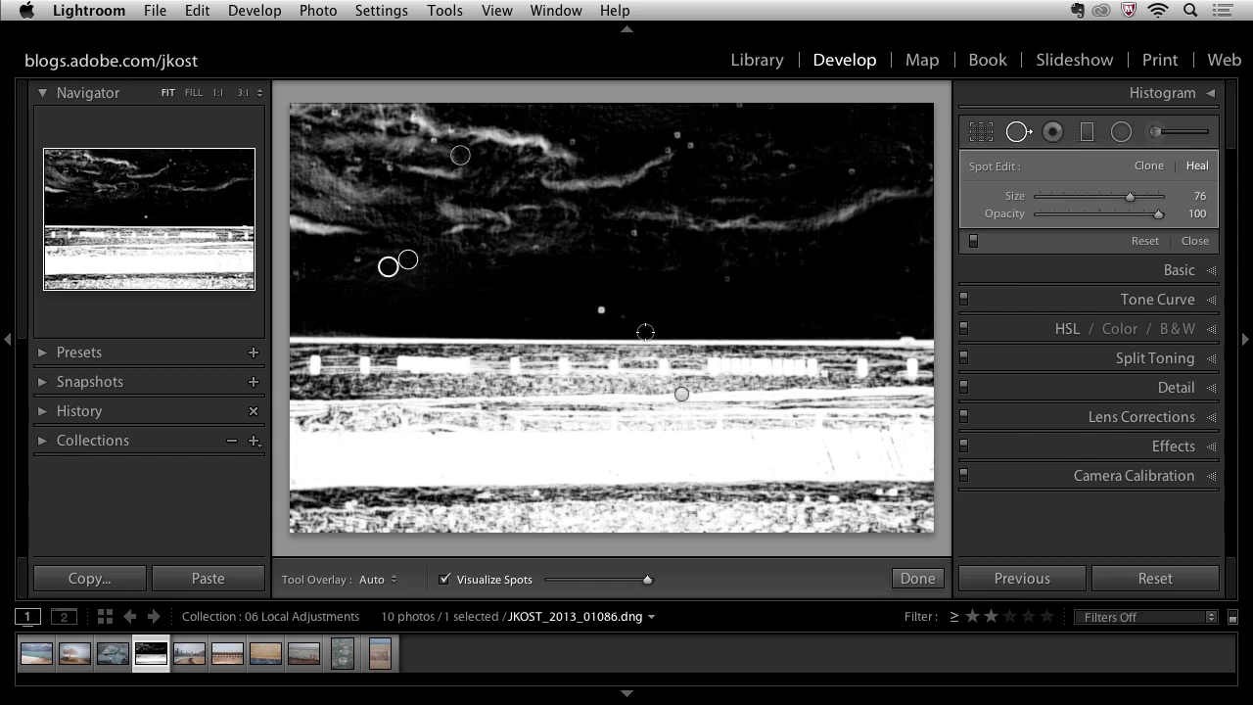
key(Escape)
click(600, 311)
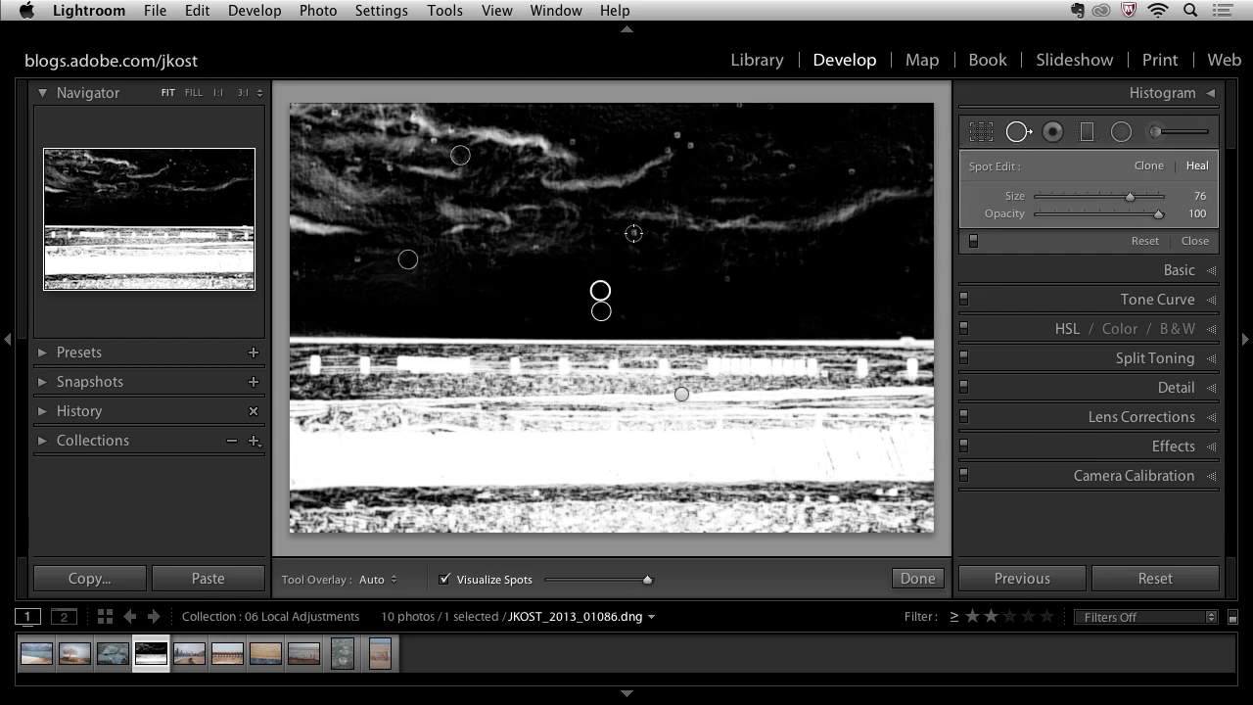
click(632, 232)
click(691, 124)
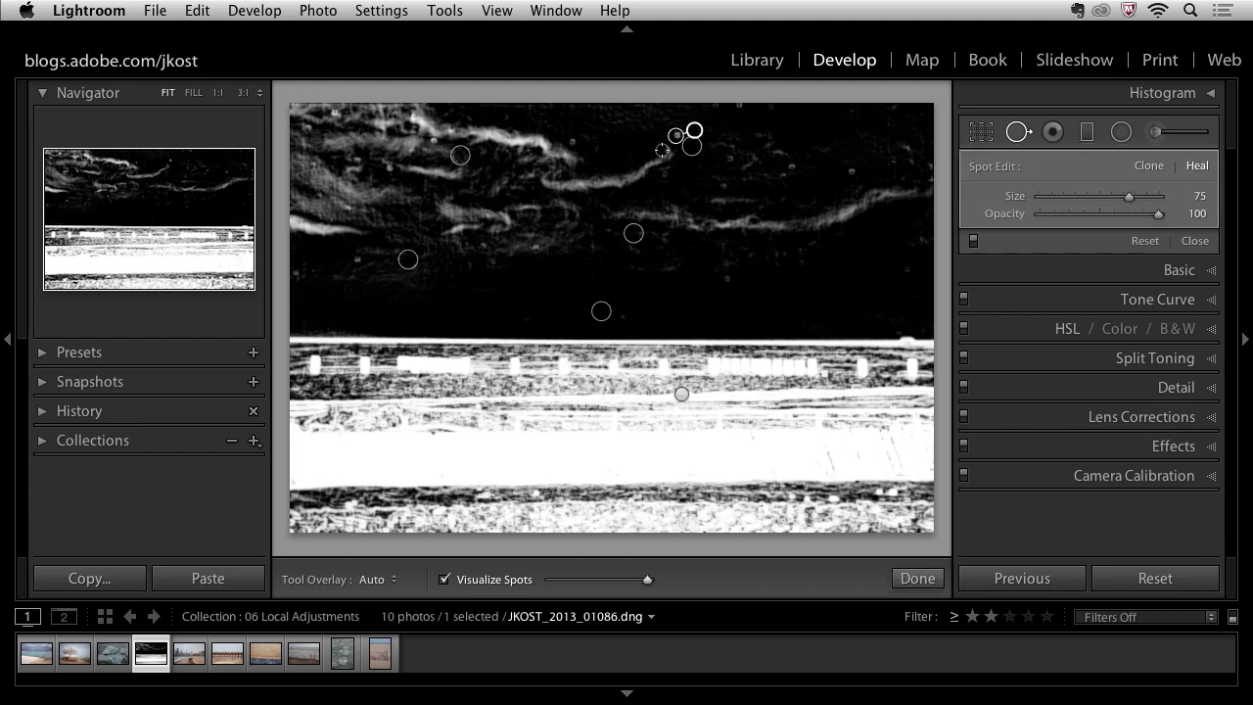
click(666, 148)
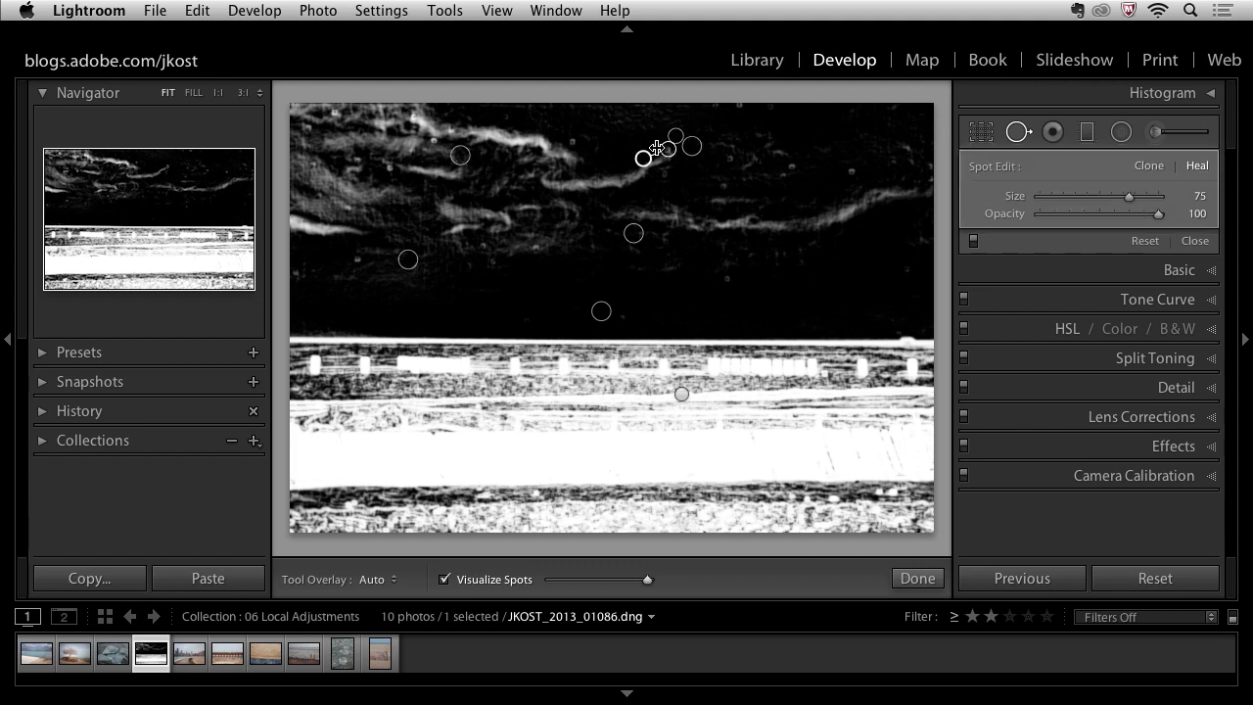
Step: Heal the remaining dust spots along the top, at the right and in the lower right of the sky at size 75
click(571, 139)
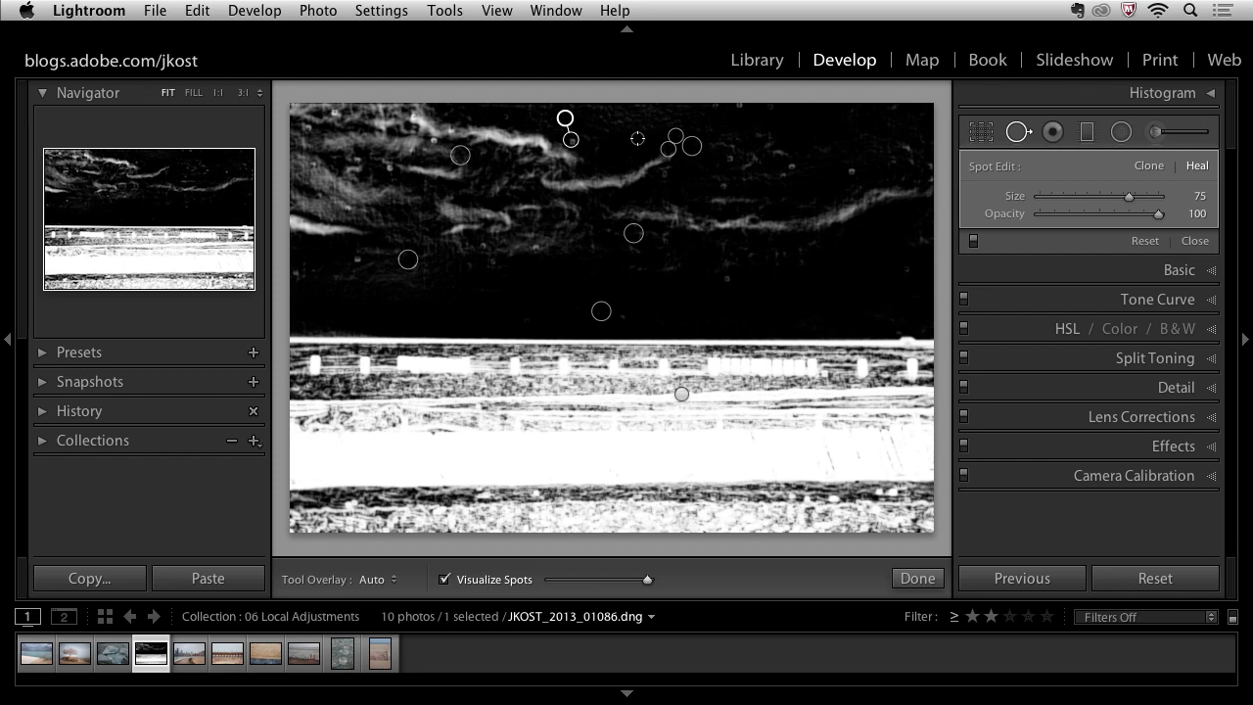
click(737, 106)
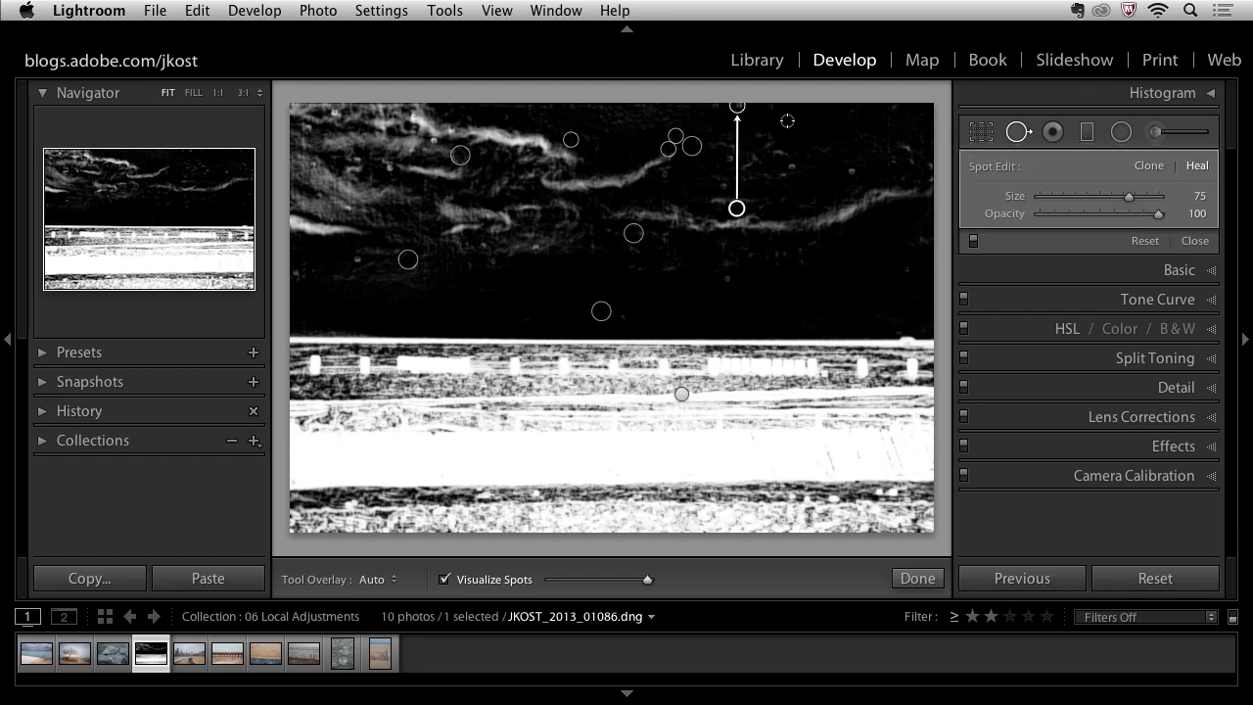
click(825, 171)
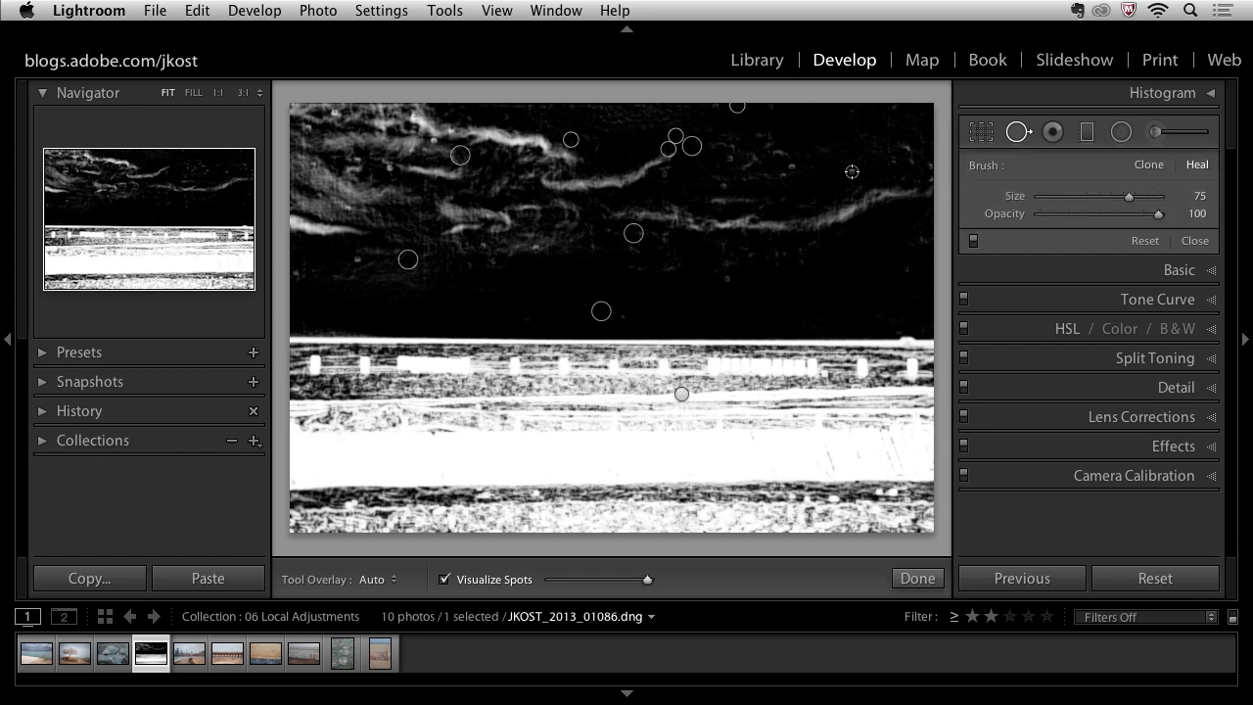
click(726, 295)
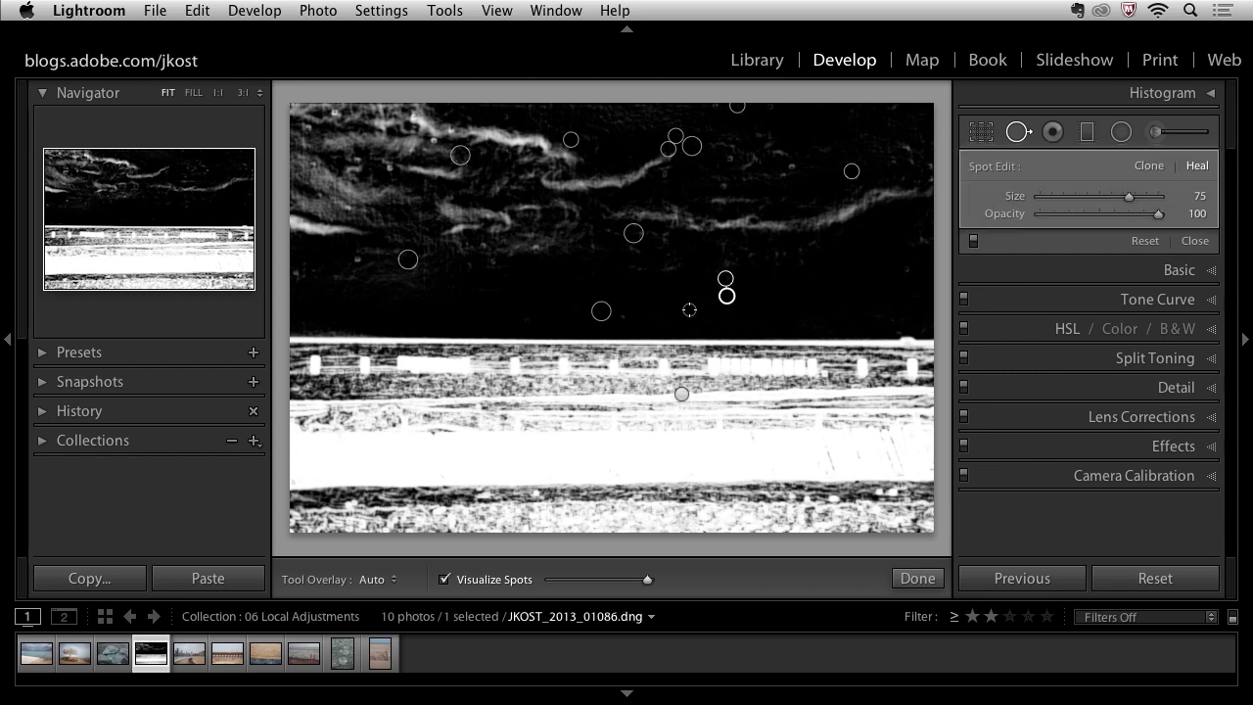
Step: Turn off Visualize Spots and set the Tool Overlay to Never to hide the spot markers on the photo
click(477, 579)
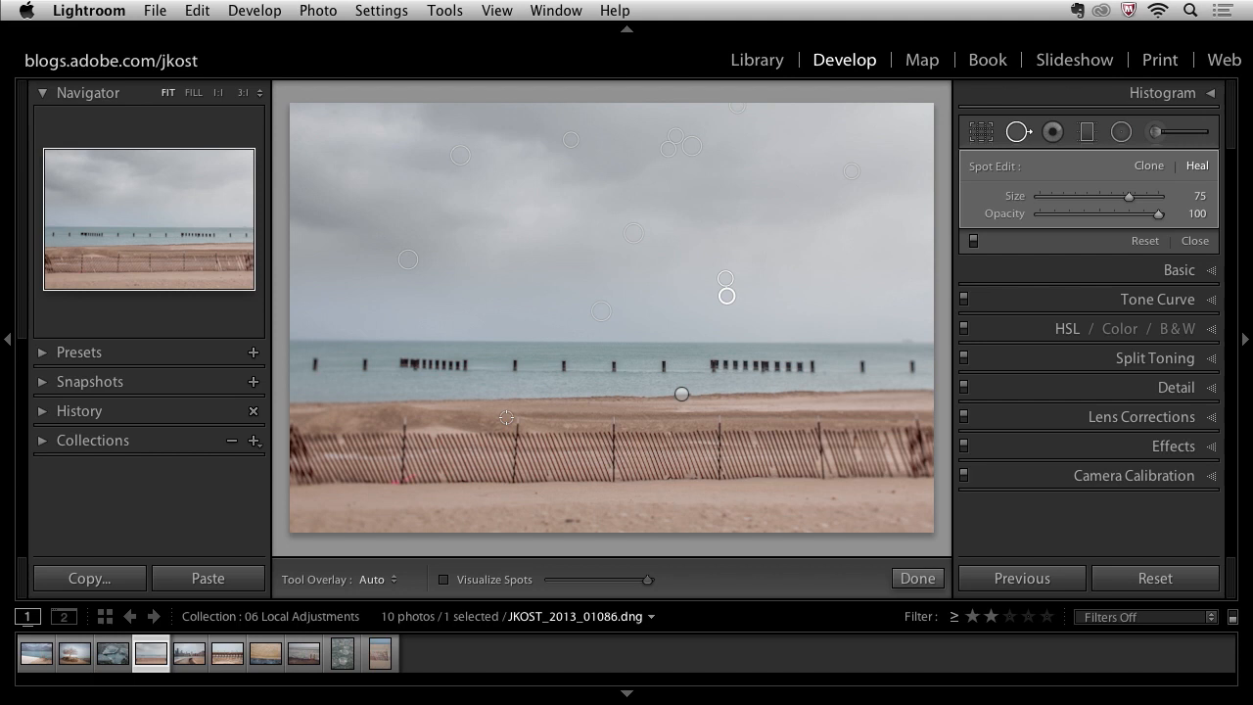
key(h)
key(h)
key(h)
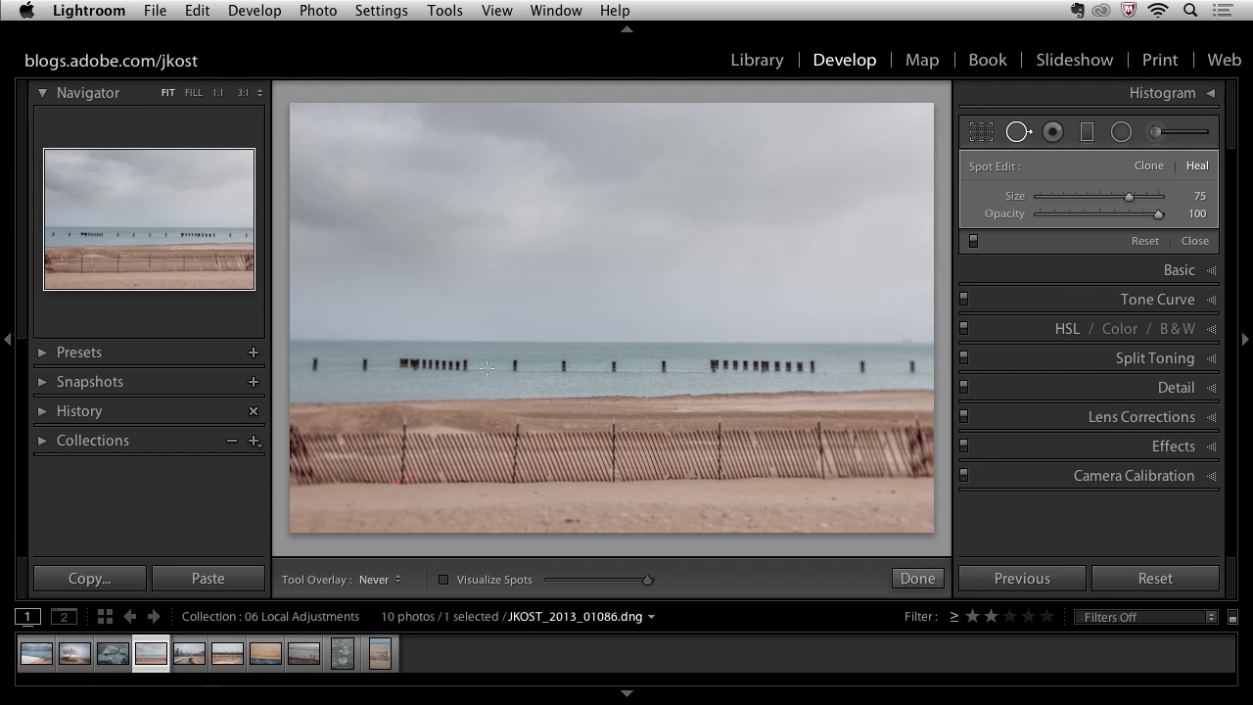